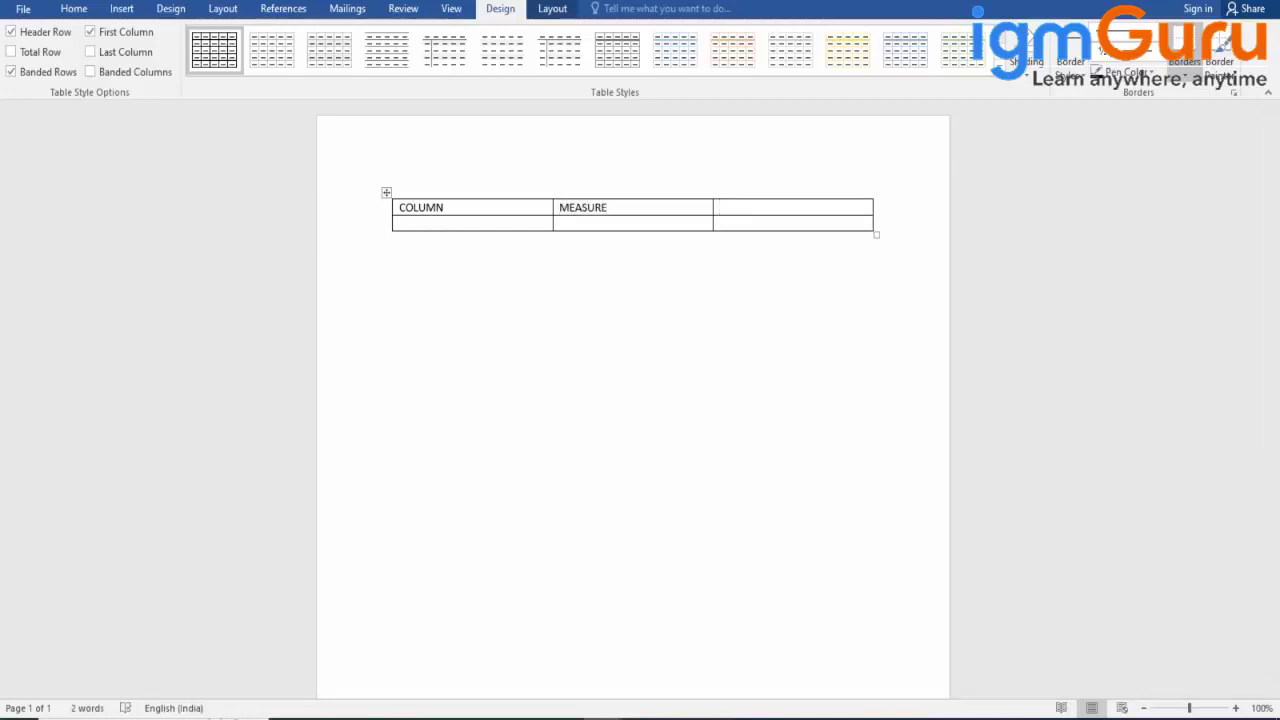
- Enter TABLE as the third column heading and write "DAX CONSISTS OF OPERATORS & FUNCTIONS" below the table
type("TABLE")
left_click(527, 265)
type("DAT")
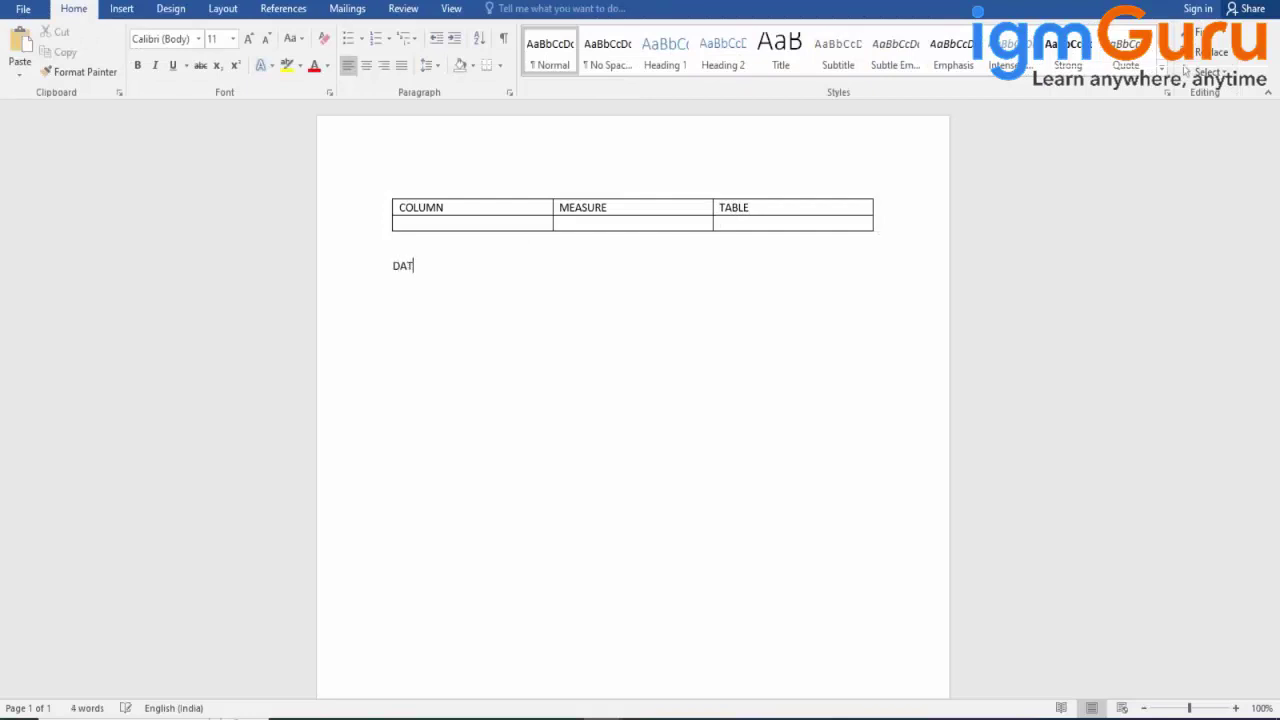
type(" CONSISTS OF OPERATPRE")
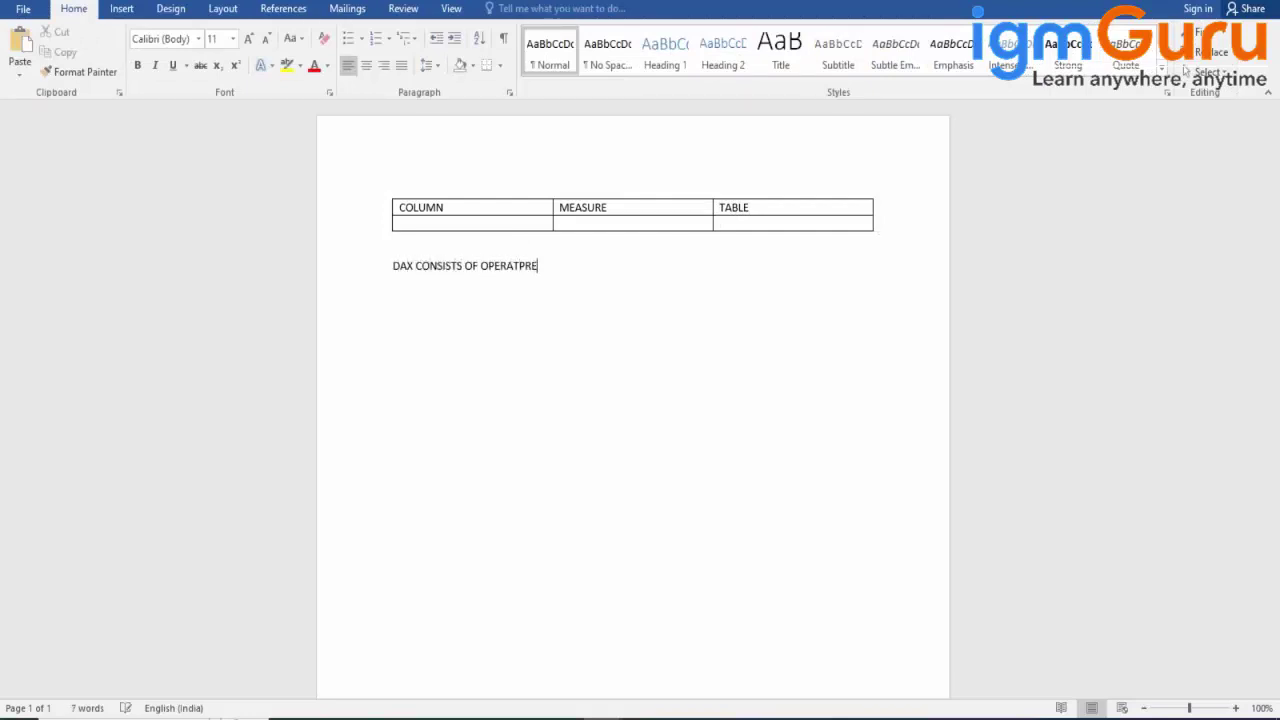
key("BackSpace")
key("BackSpace")
key("BackSpace")
type("ORS & FUNCTIONS")
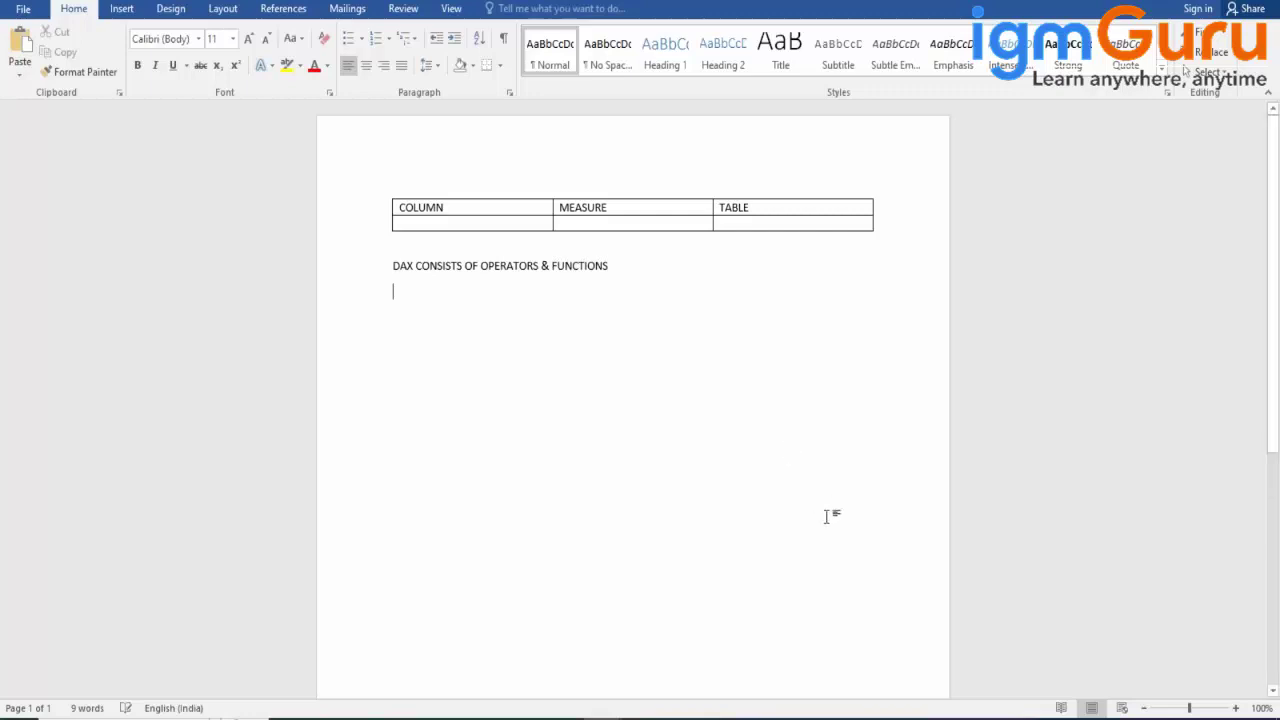
key("Return")
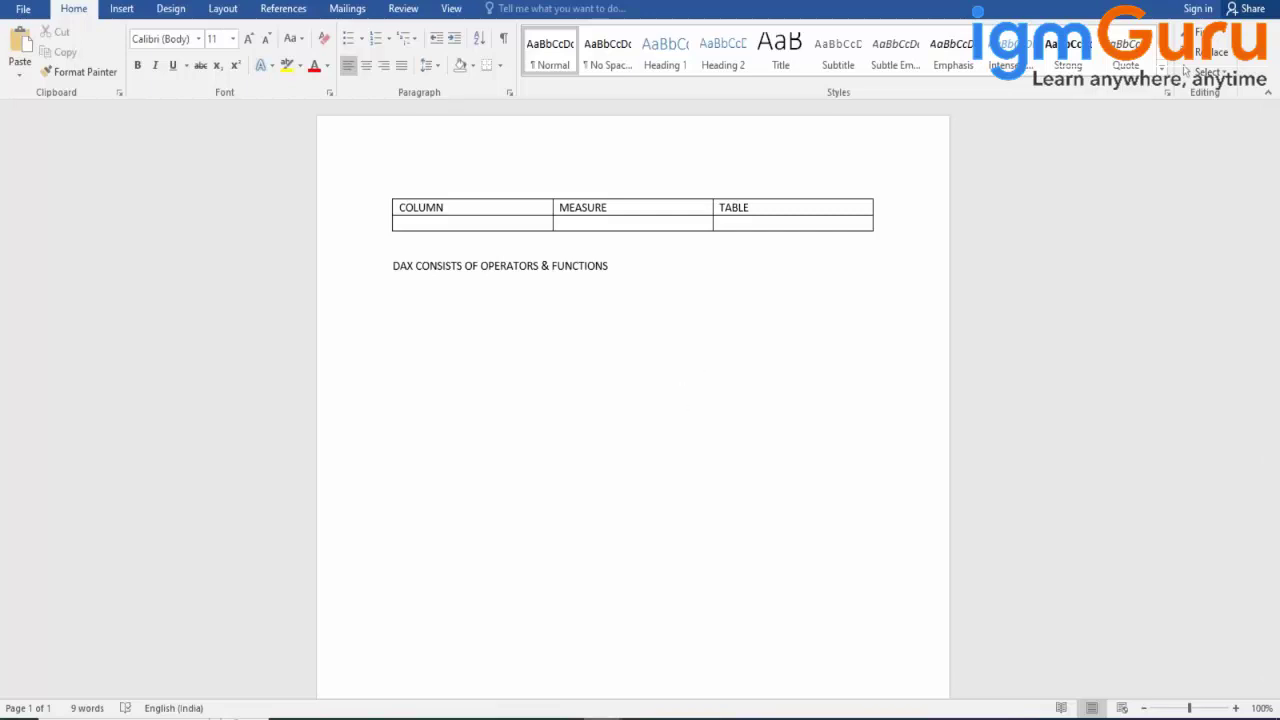
- Add the line "DAX CONSISTS OF" and start a numbered list beneath it with the item "AGGREGRATE FUNCTIONS"
left_click(547, 675)
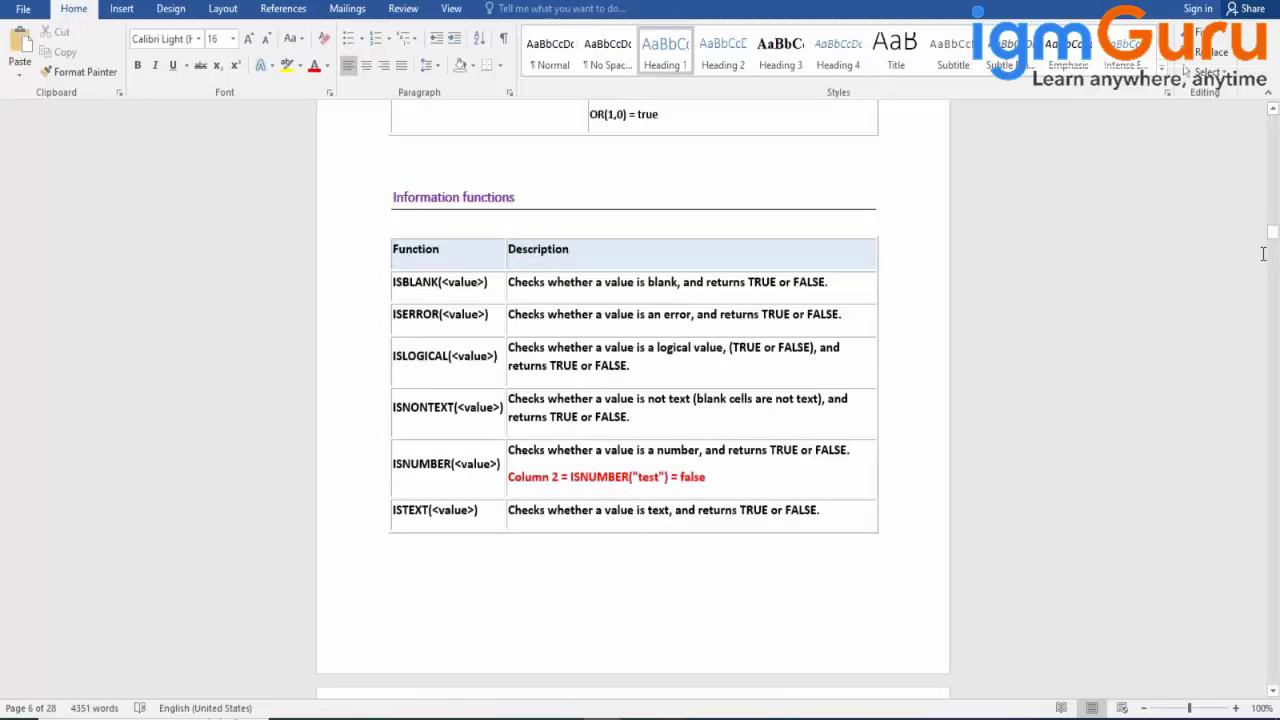
left_click(687, 665)
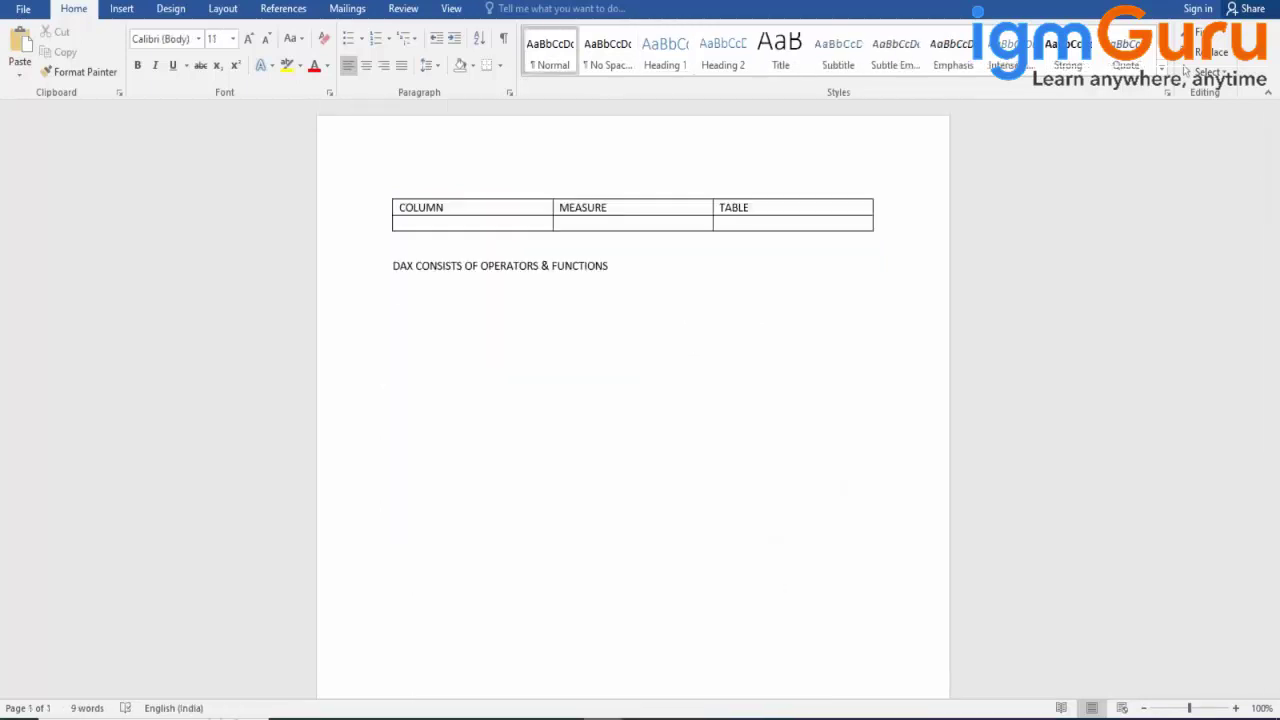
type("DAX CONSIS")
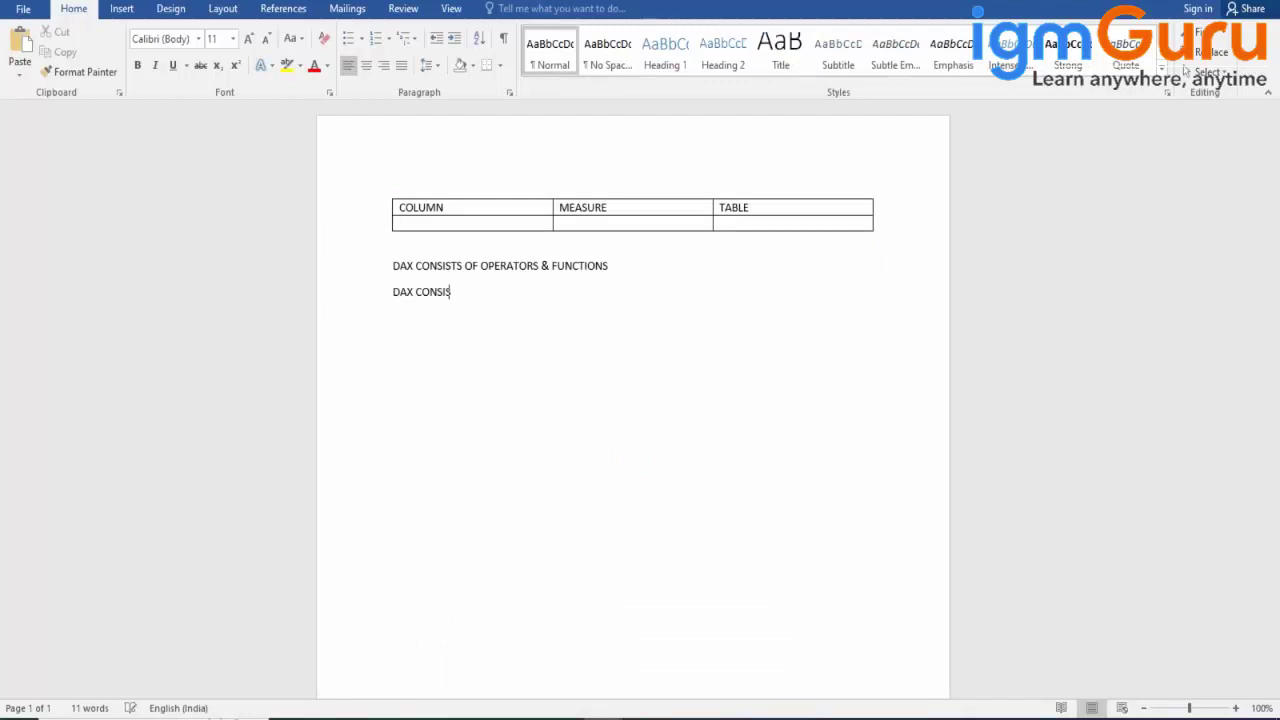
type("TS ")
type(". A")
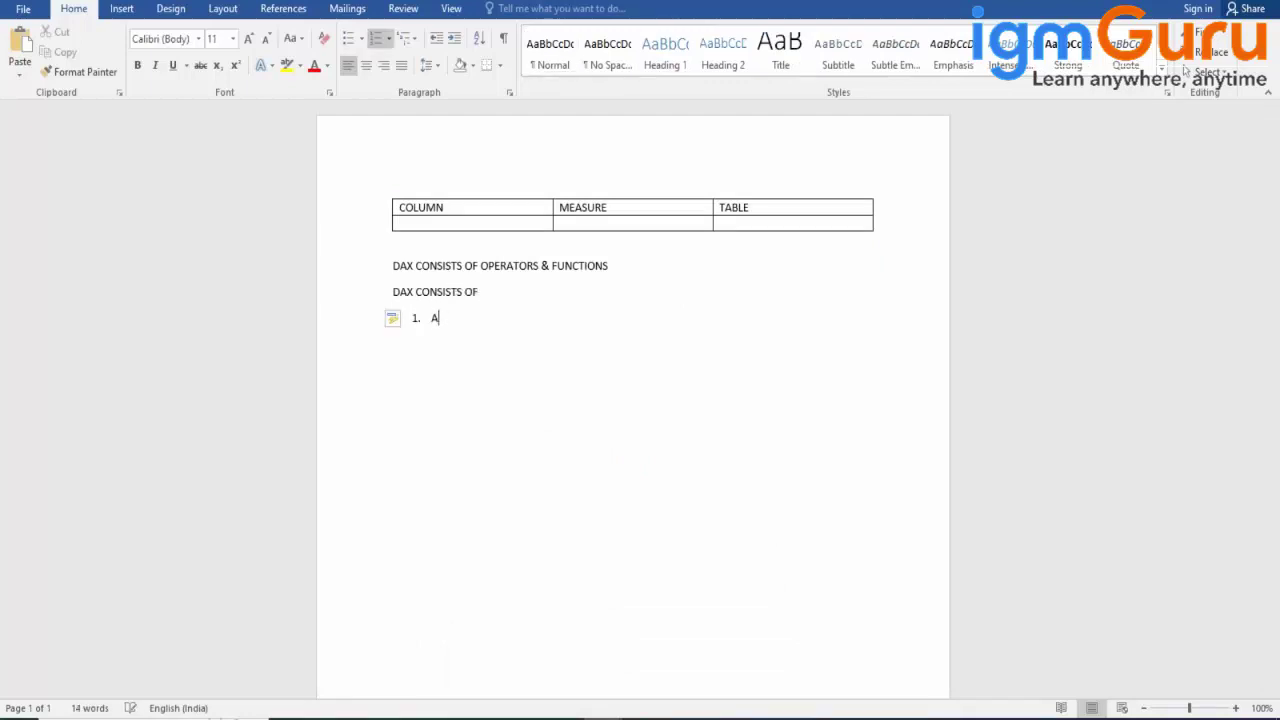
type("GGREGRATE FUNCTIONS")
key("Return")
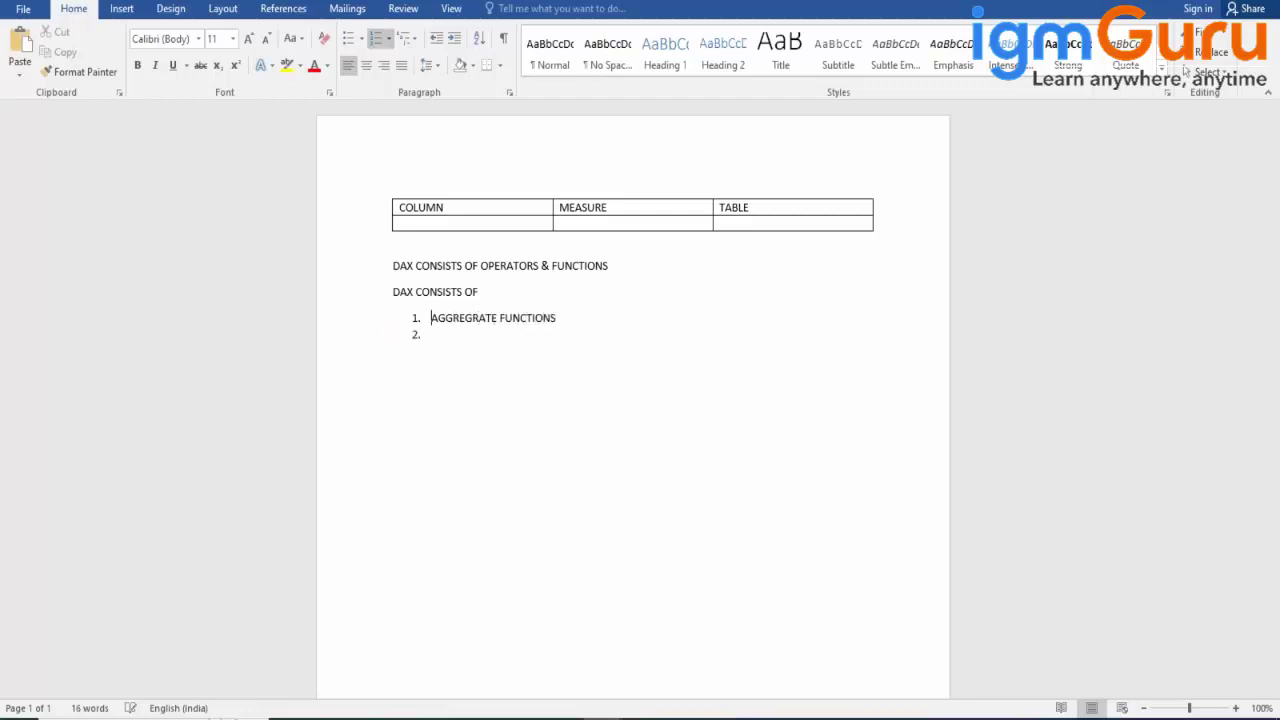
- Format the first numbered item, AGGREGRATE FUNCTIONS, as bold with font size 18
left_click_drag(431, 318, 562, 318)
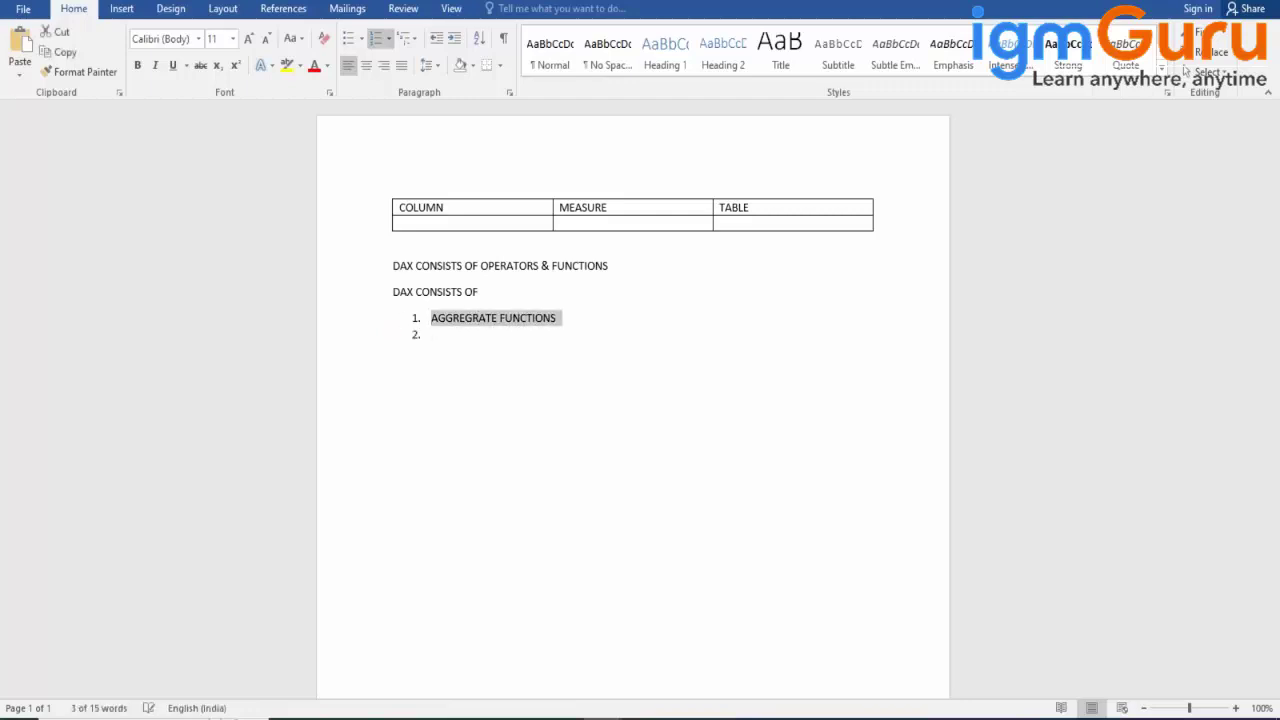
left_click(138, 64)
left_click(232, 38)
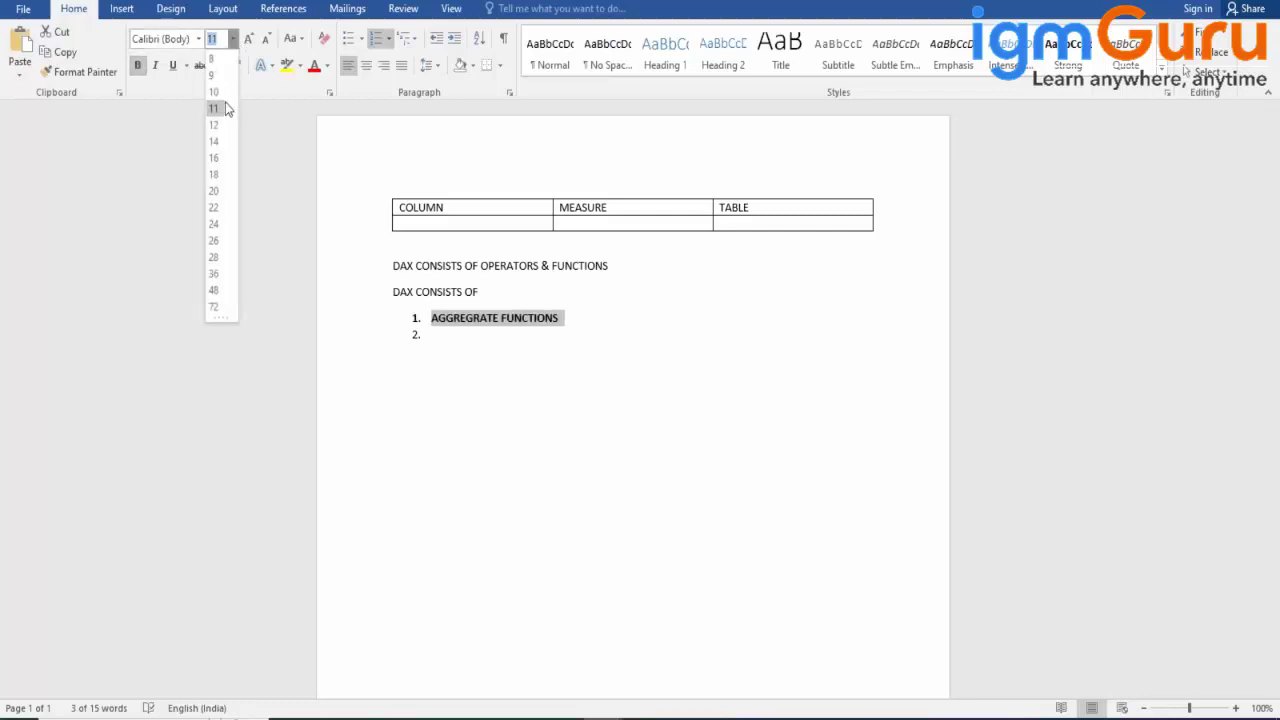
left_click(214, 174)
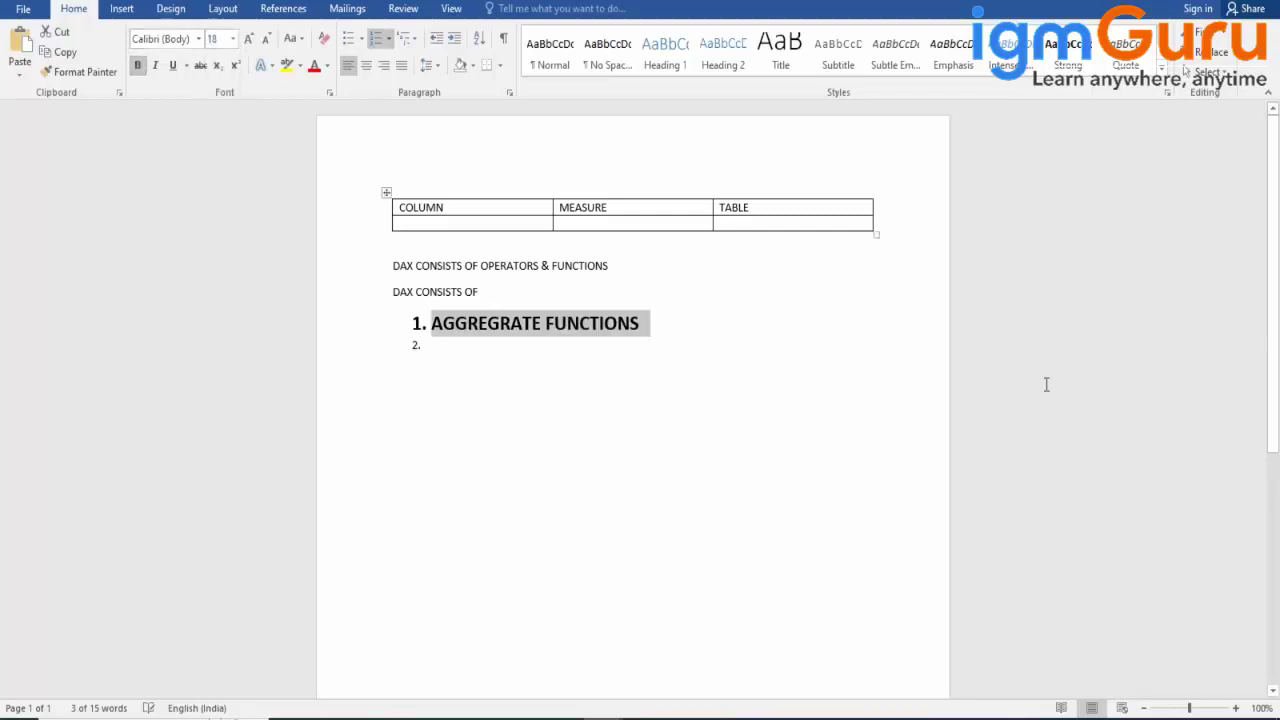
- Add "STRING FUNCTIONS", "MATHMATICAL FUNCTIONS" and "DATETIME FUNCTIONS" as items 2 to 4 of the numbered list
left_click(704, 318)
key("Return")
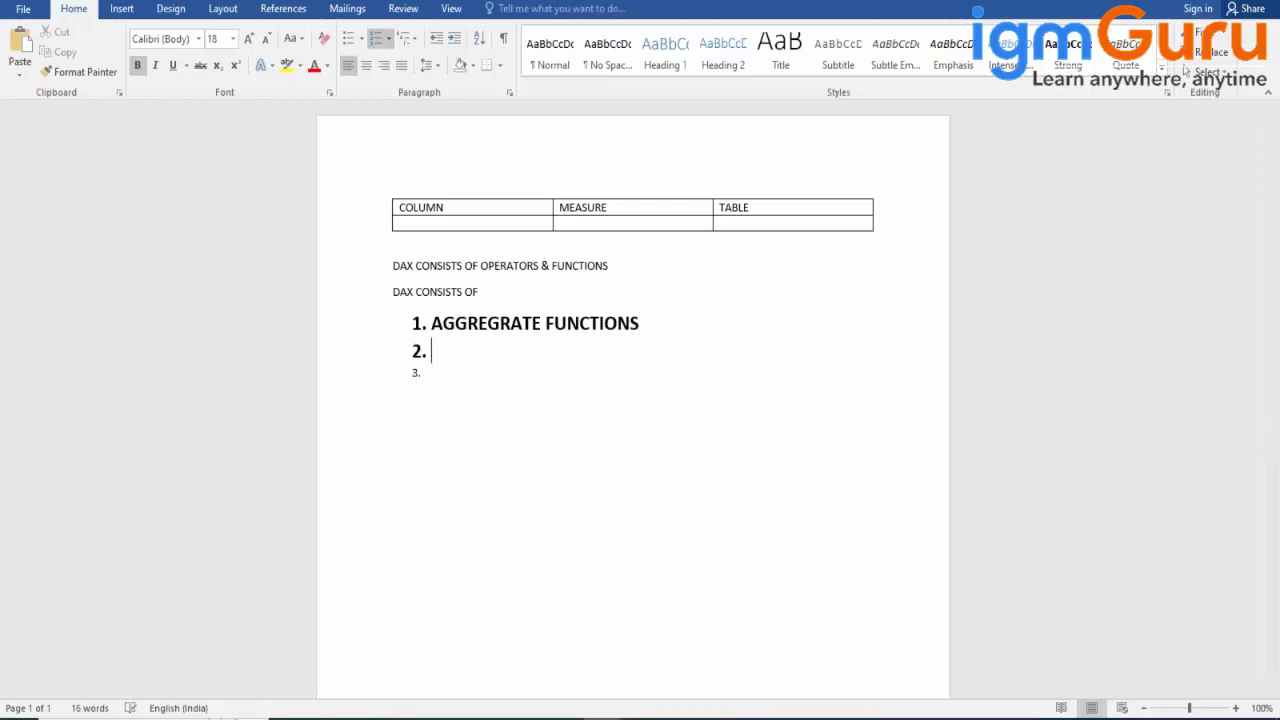
type("STRING FUNCTIONS")
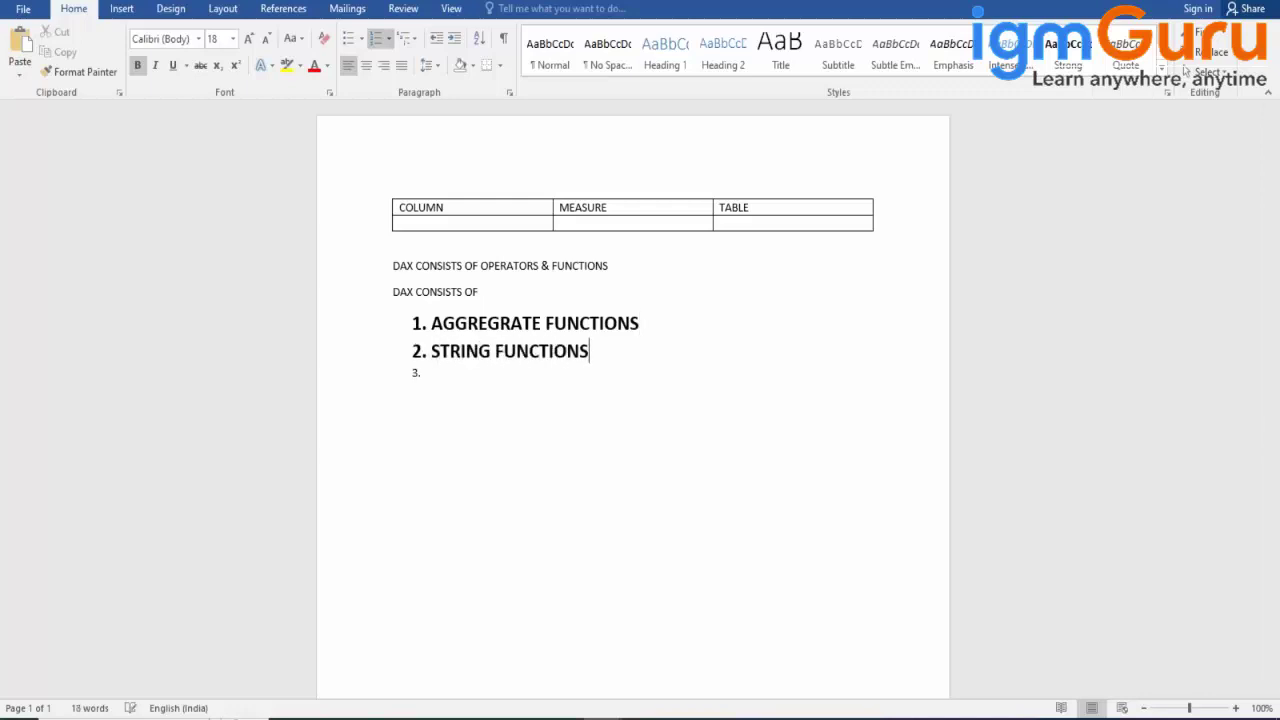
key("Return")
type("MATHMAT")
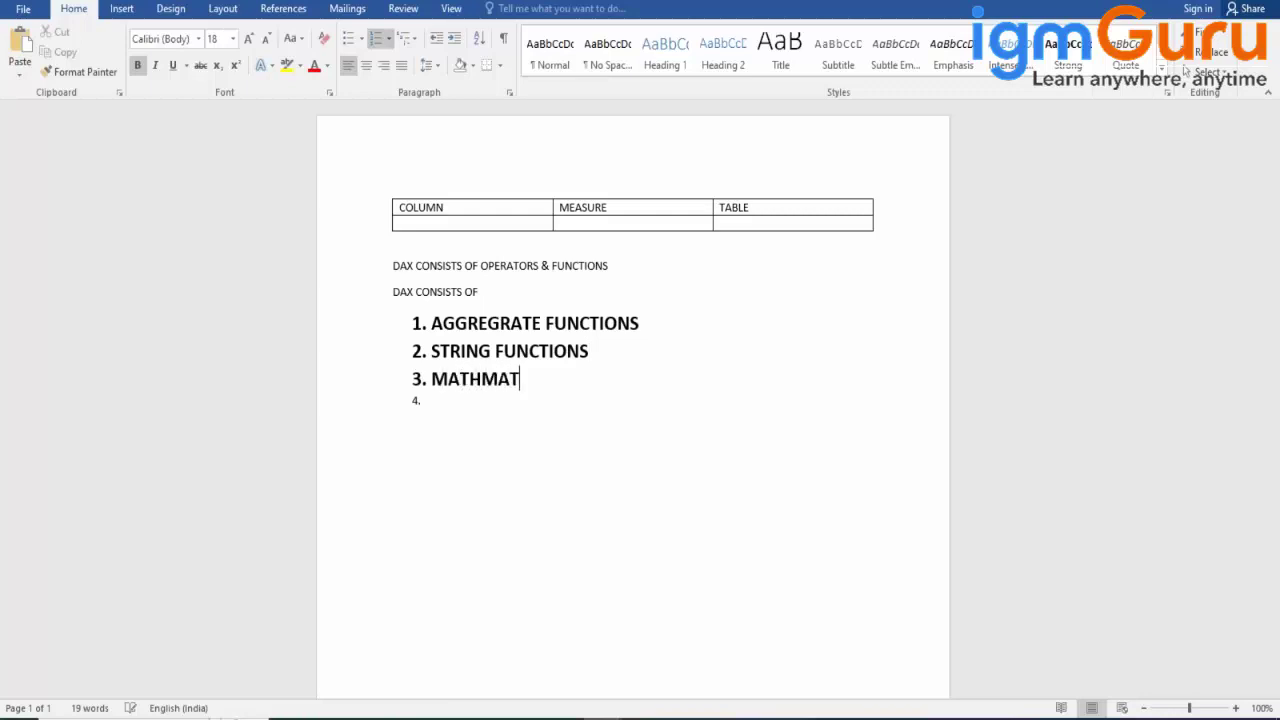
type("ICAL FUNC")
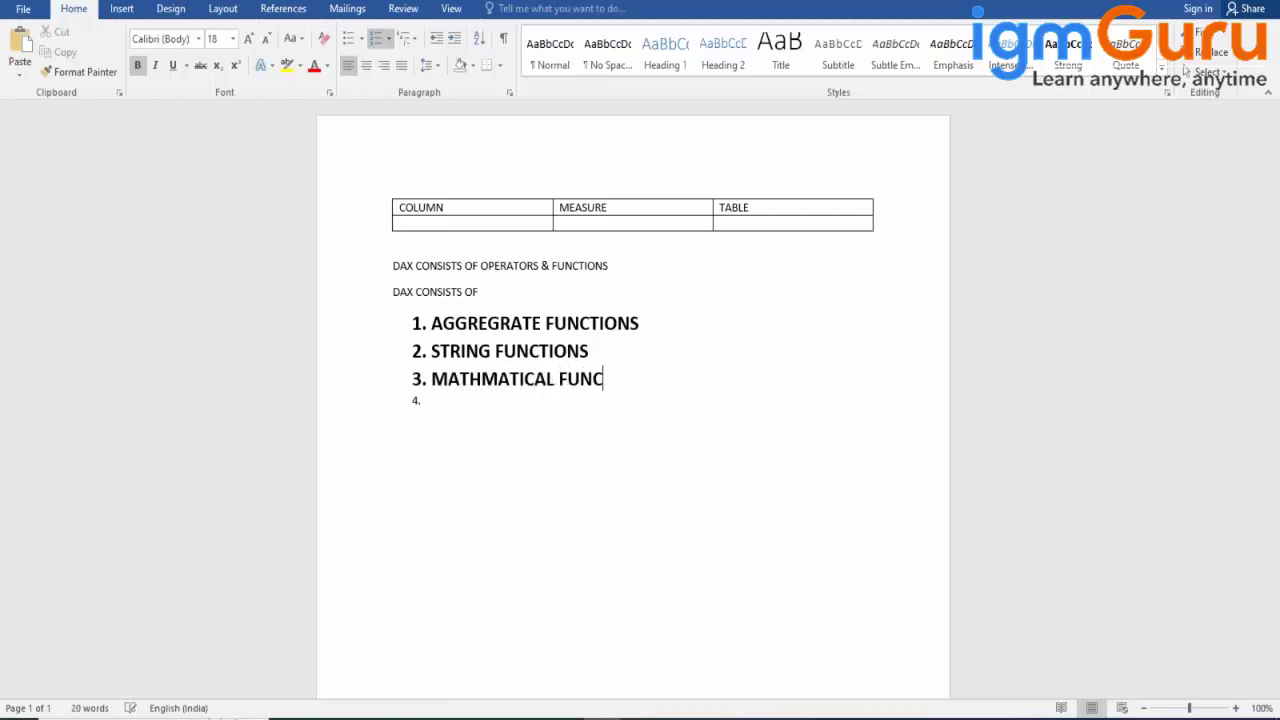
type("TIONS")
key("Return")
type("DA")
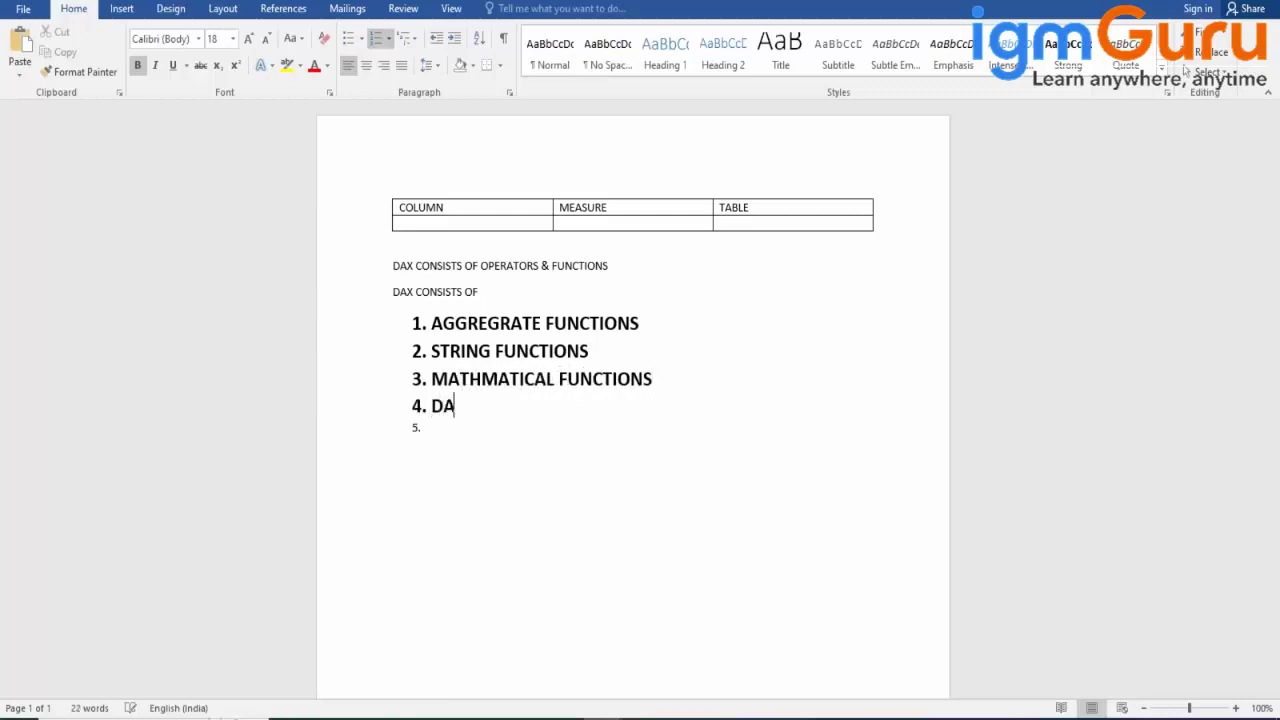
type("TETIME FUNC")
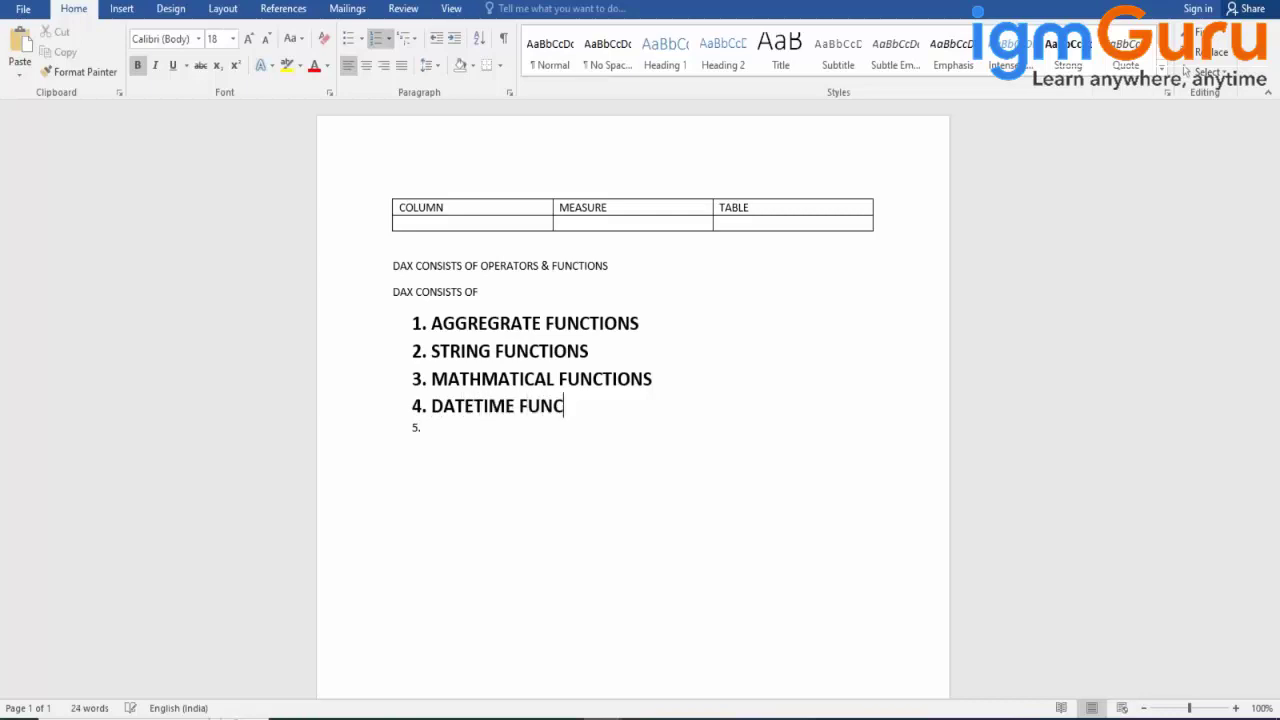
type("TIONS")
key("Return")
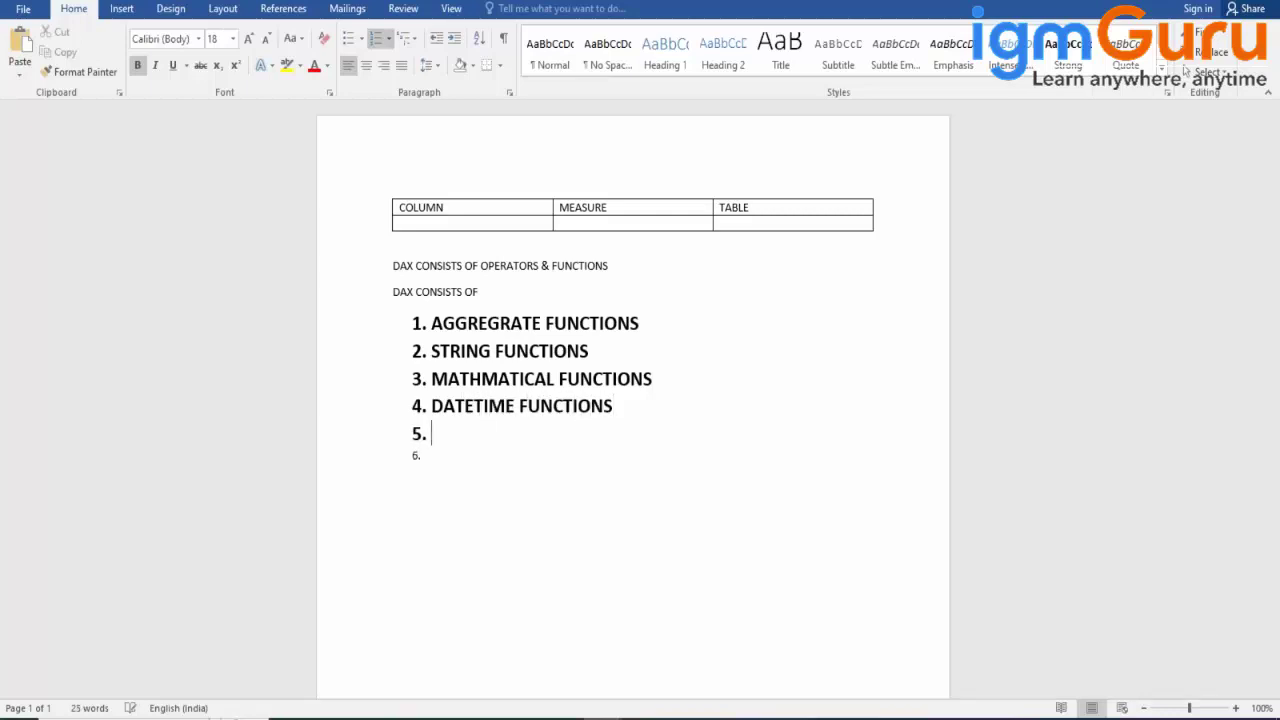
- Add "OTHER MISS. FUNCTIONS" as the fifth list item and remove the empty sixth number
type("OTHER MI")
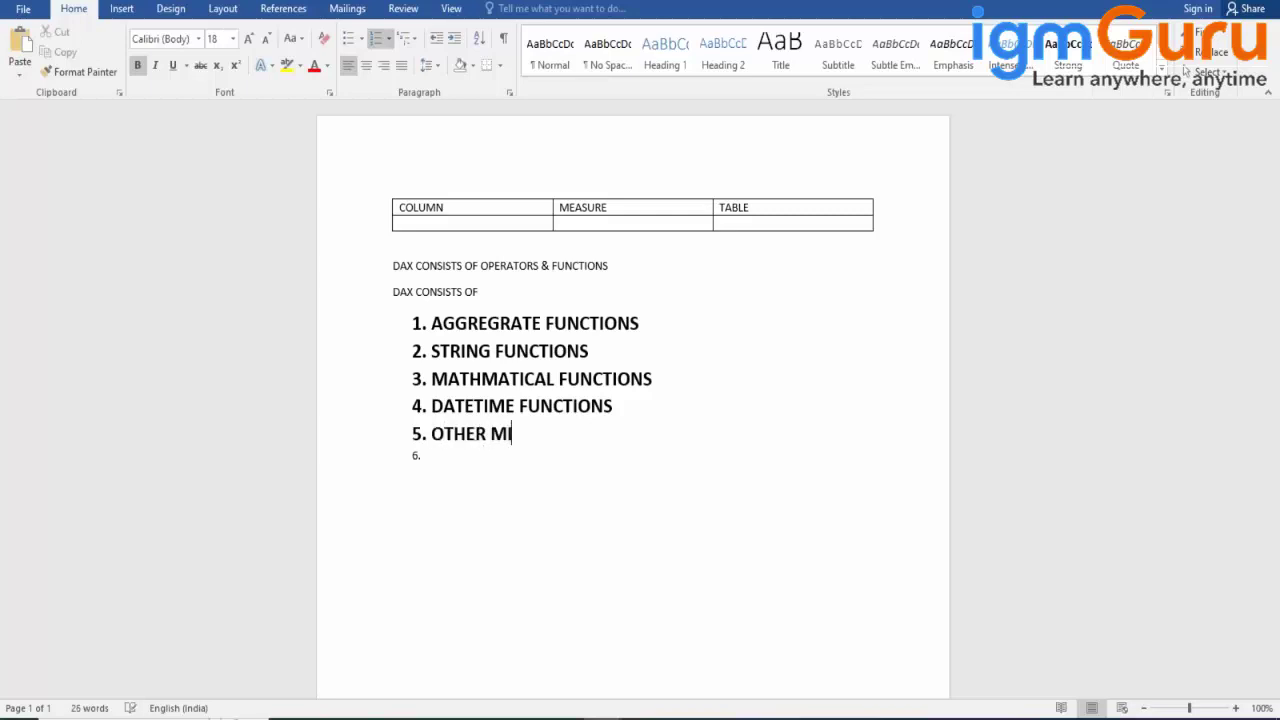
type("SS. FUNTION")
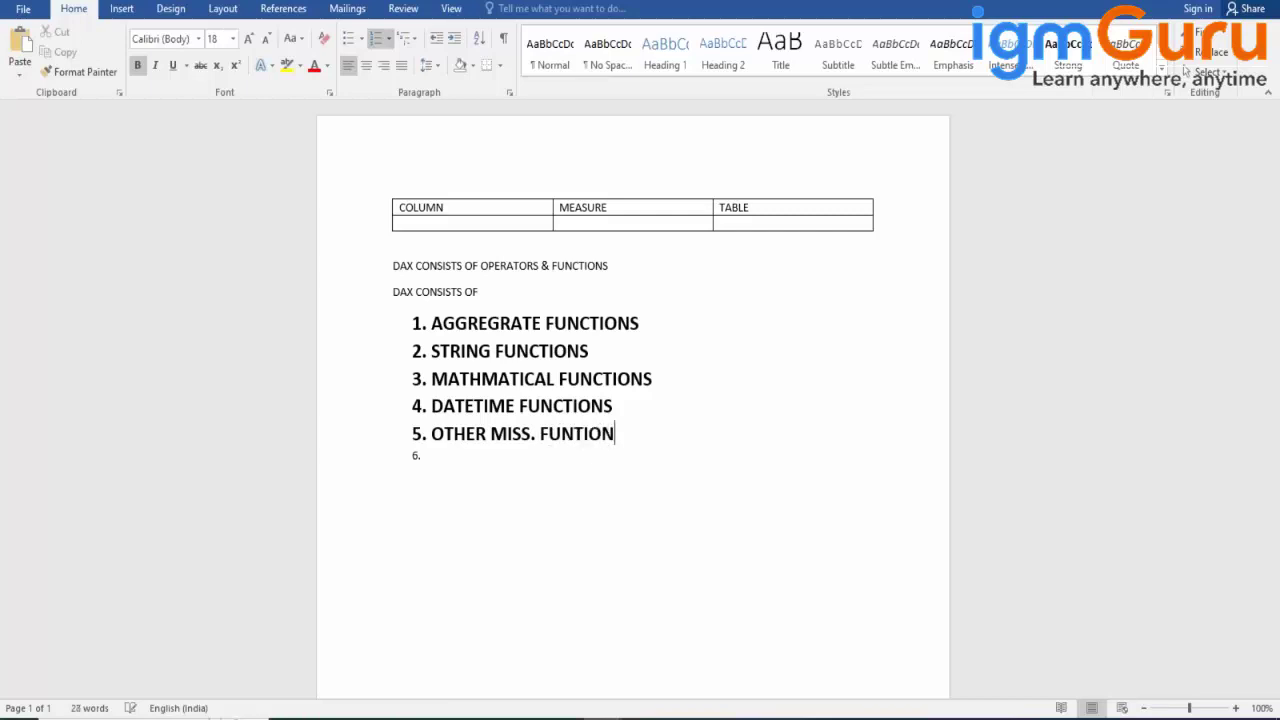
key("BackSpace")
key("BackSpace")
key("BackSpace")
key("BackSpace")
type("CTIONS")
left_click(503, 450)
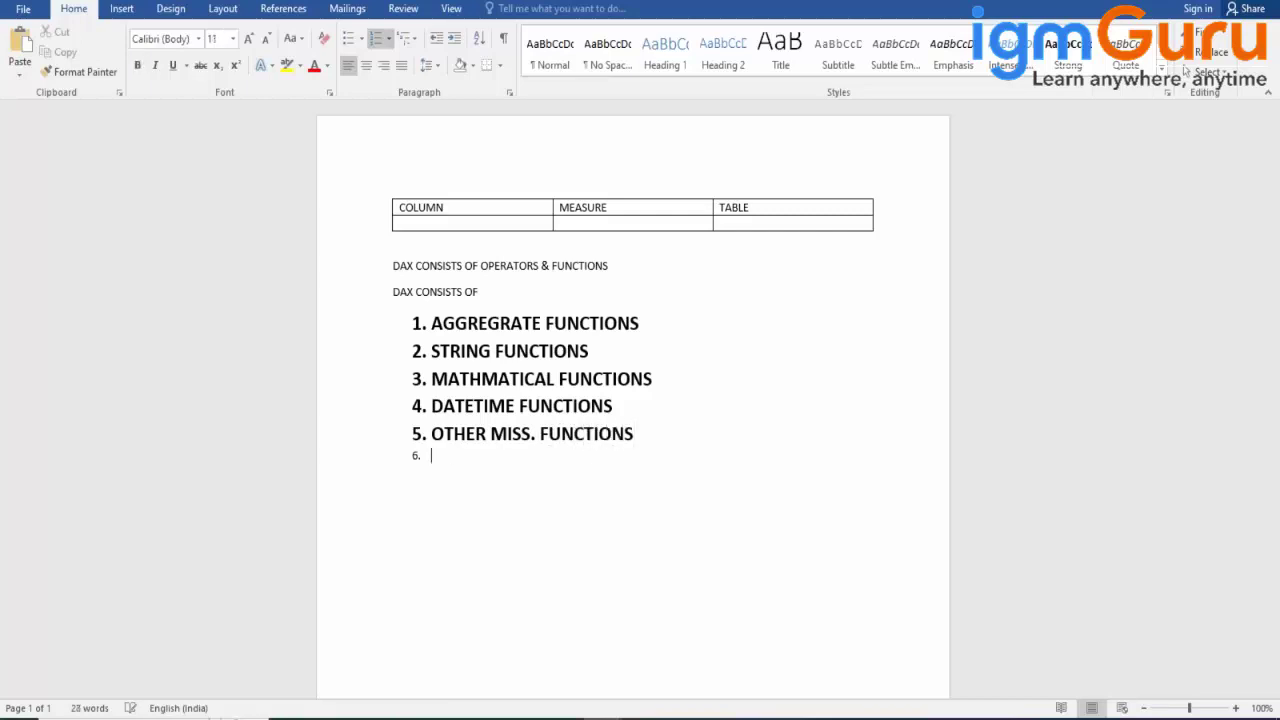
key("BackSpace")
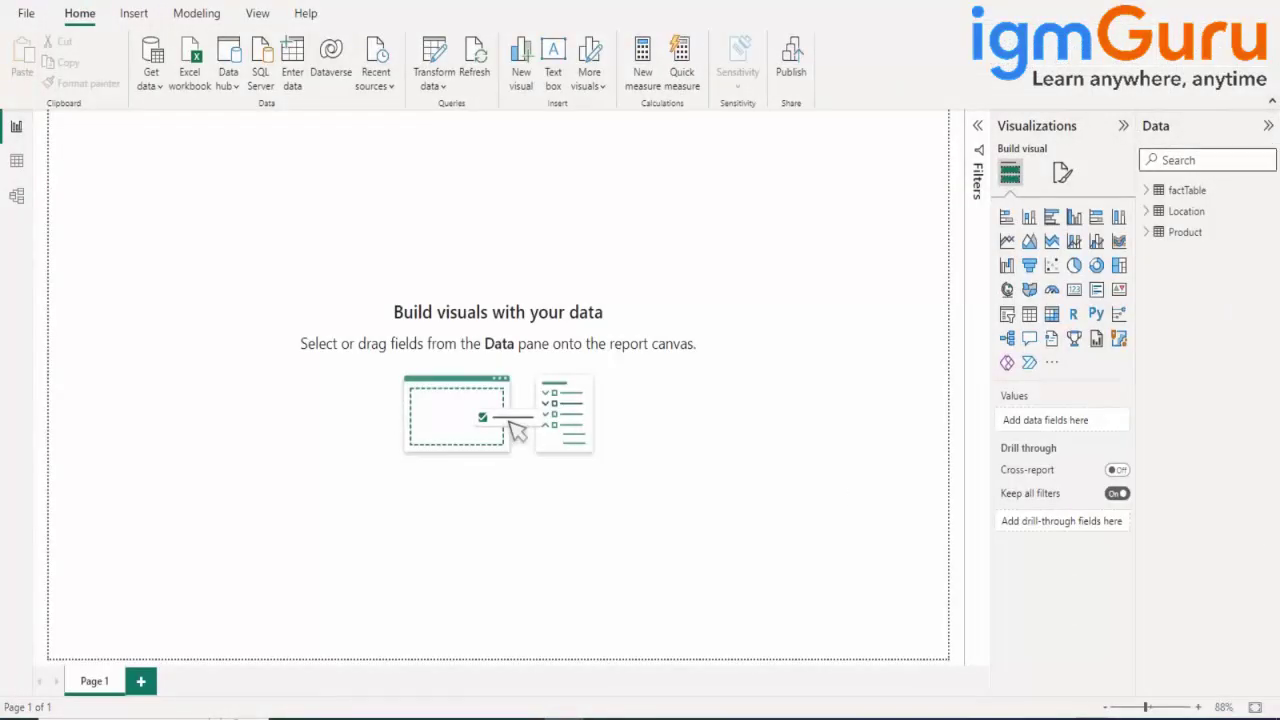
- Create a new measure in factTable with the expression SUM(factTable[Sales])
left_click(1148, 191)
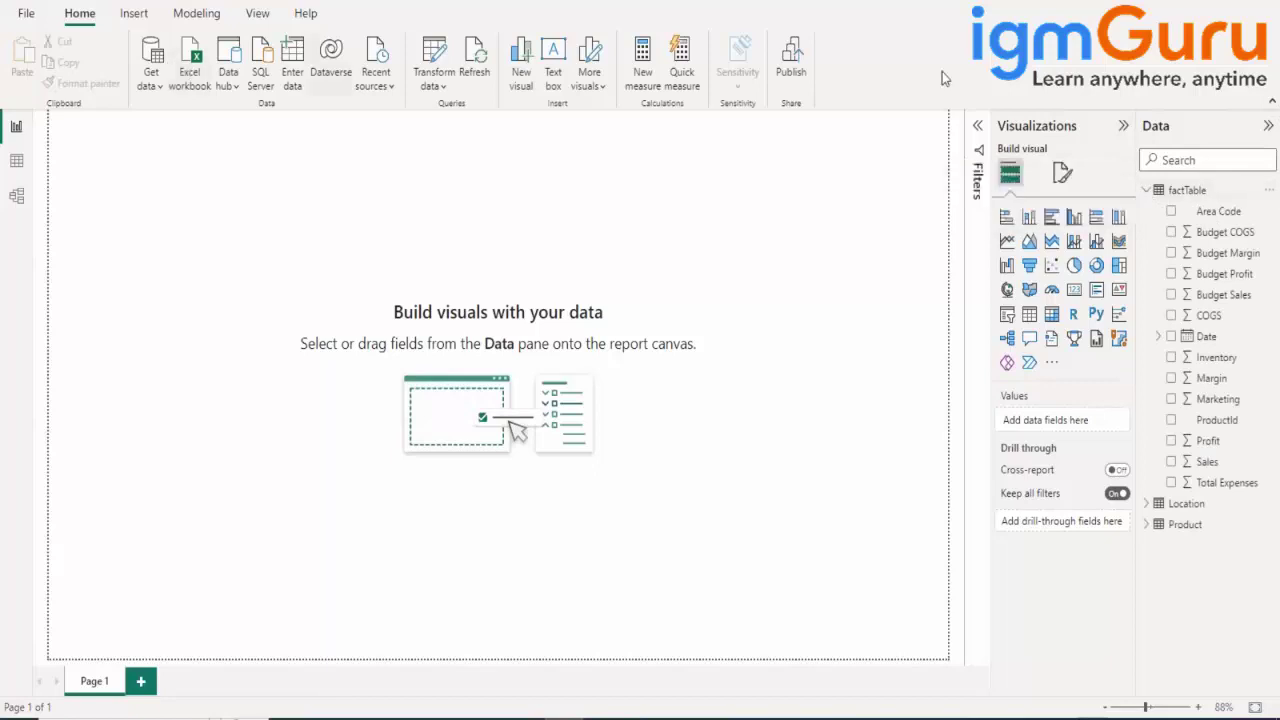
left_click(1186, 192)
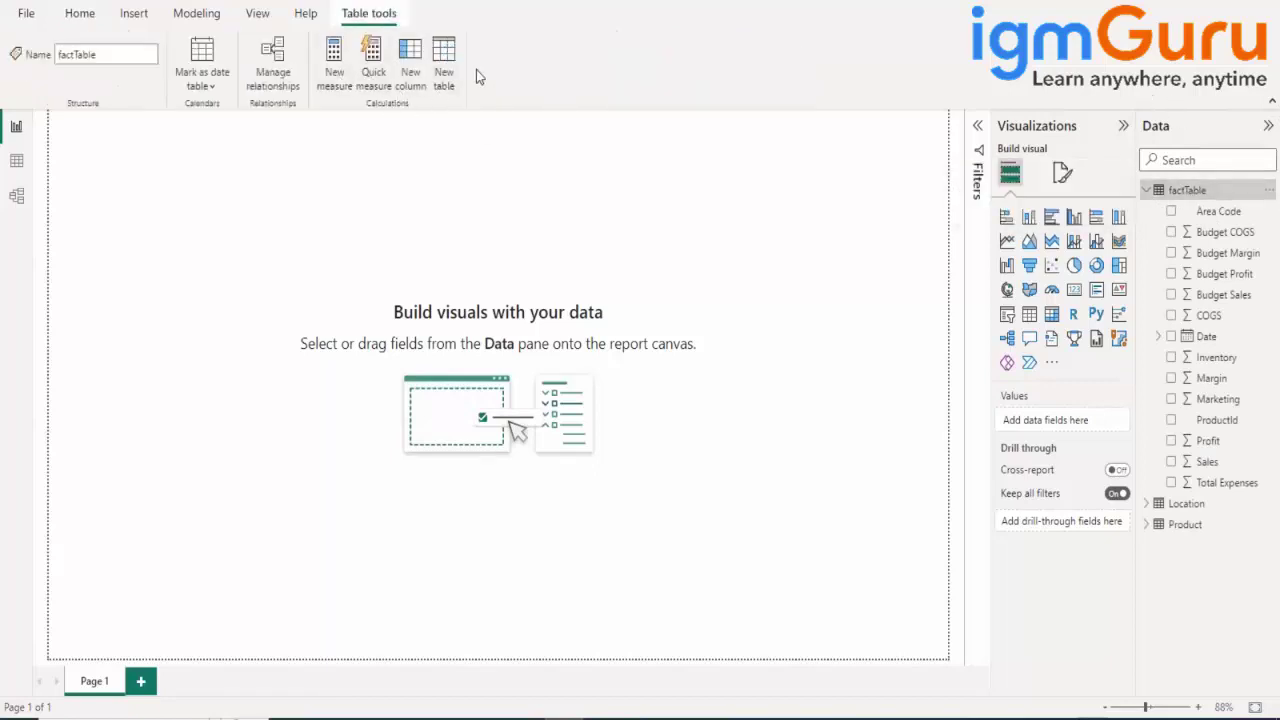
left_click(337, 76)
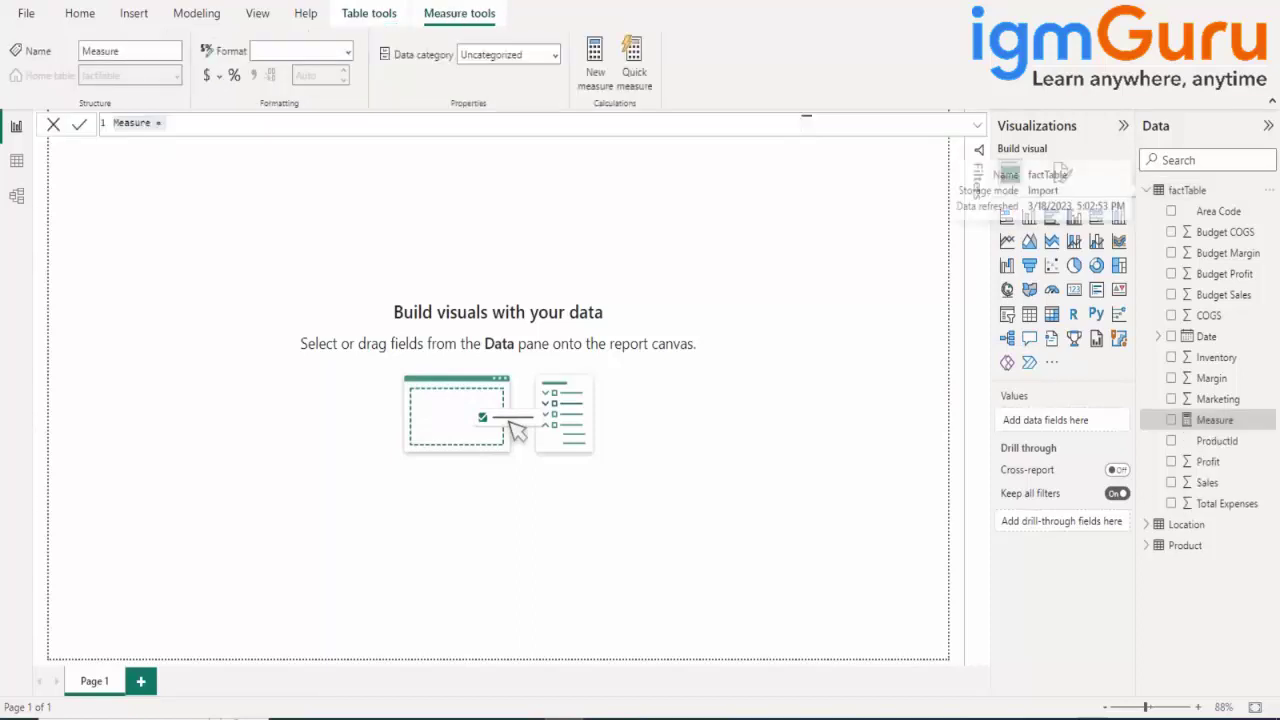
left_click(227, 128)
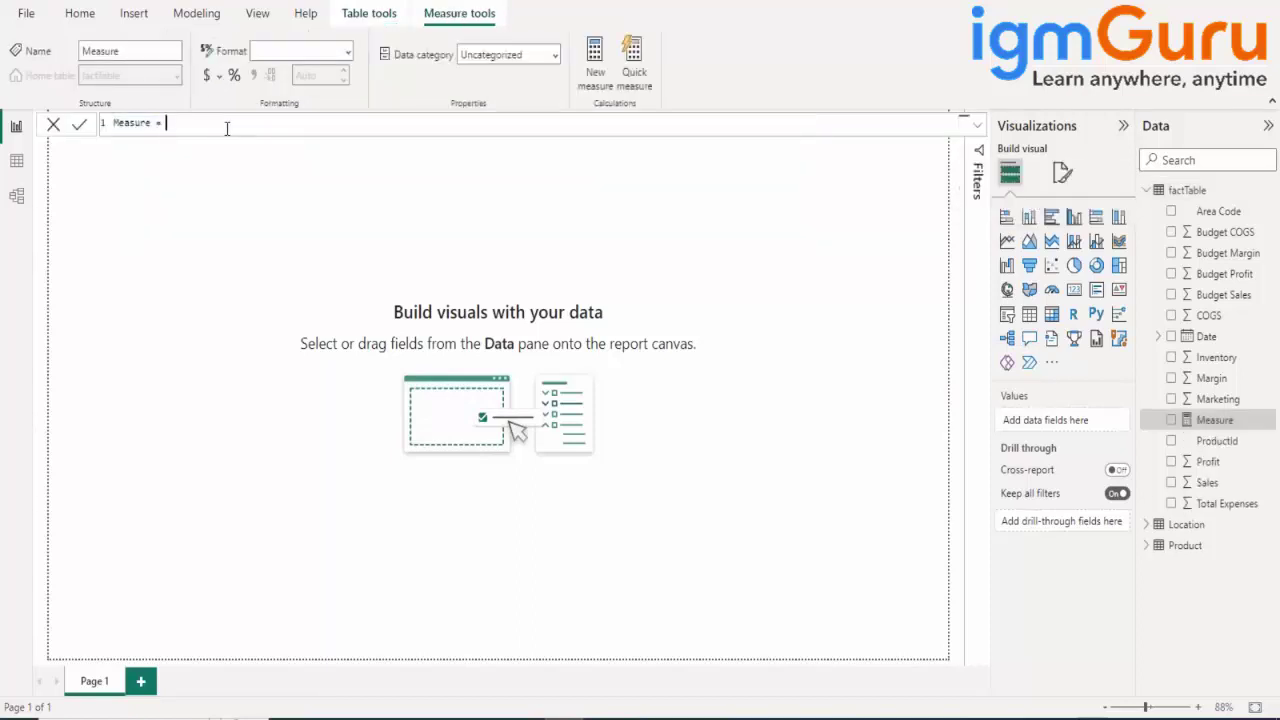
type("SUM(")
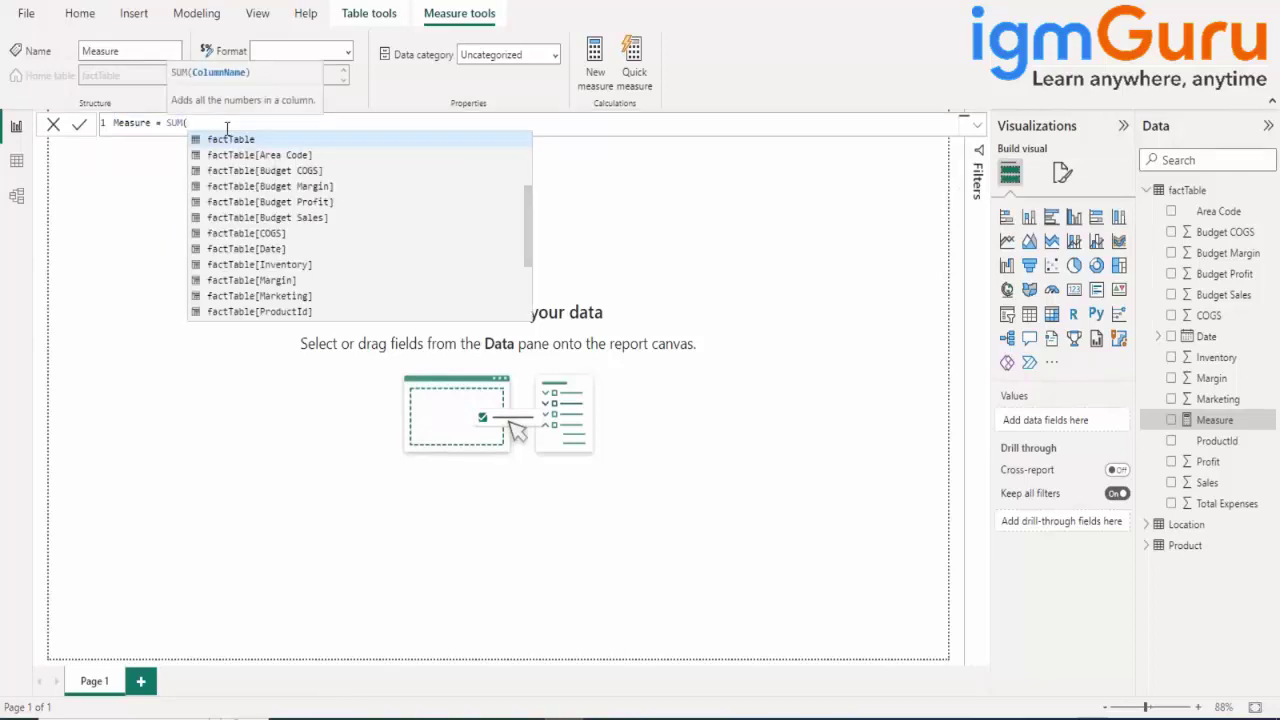
key("Down")
key("Down")
key("Down")
key("Down")
key("Down")
key("Down")
key("Down")
key("Down")
key("Down")
key("Down")
key("Down")
key("Down")
key("Down")
key("Down")
key("Down")
key("Down")
key("Down")
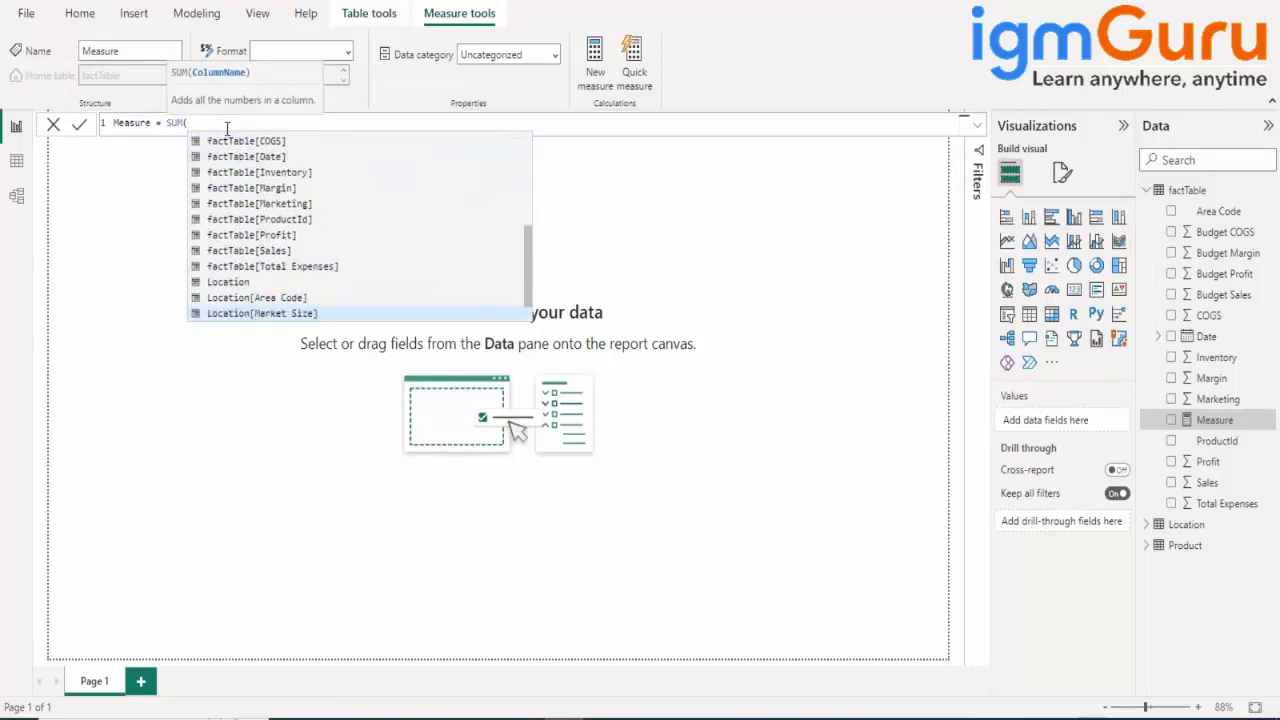
key("Up")
key("Up")
key("Up")
key("Up")
key("Tab")
type(")")
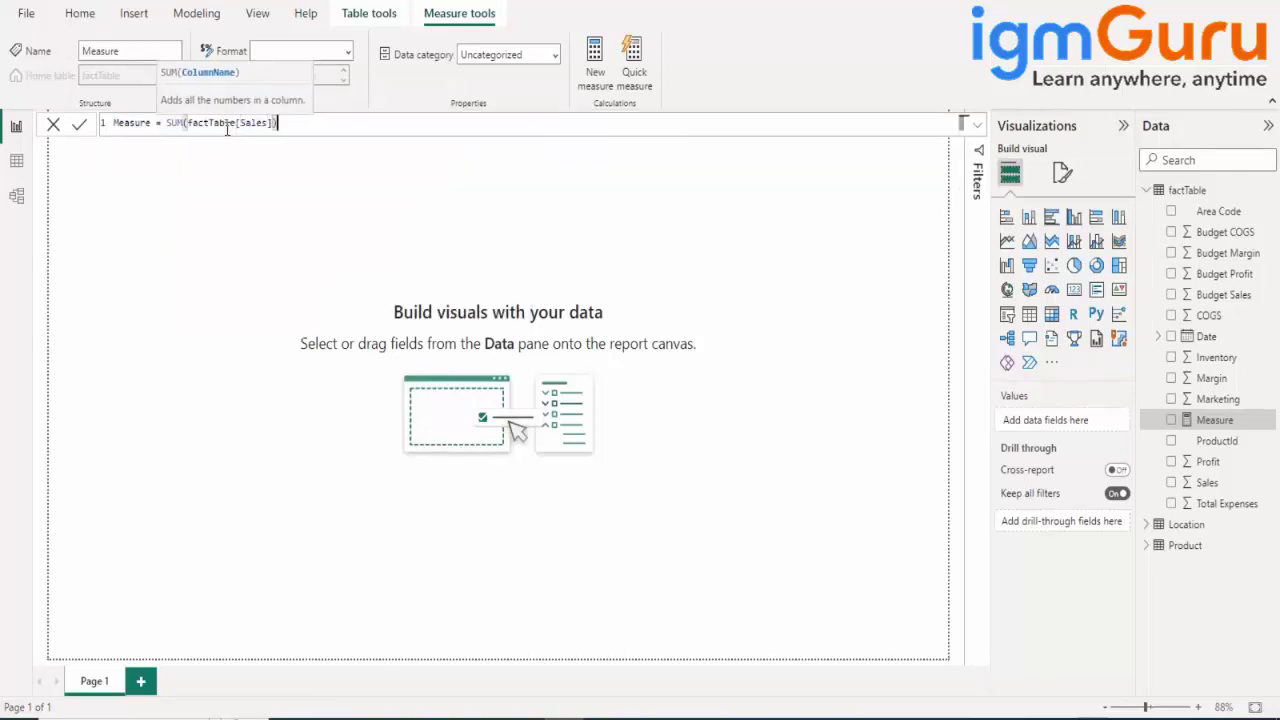
- Name the new measure TotalSales in its formula and commit it
triple_click(138, 122)
double_click(138, 122)
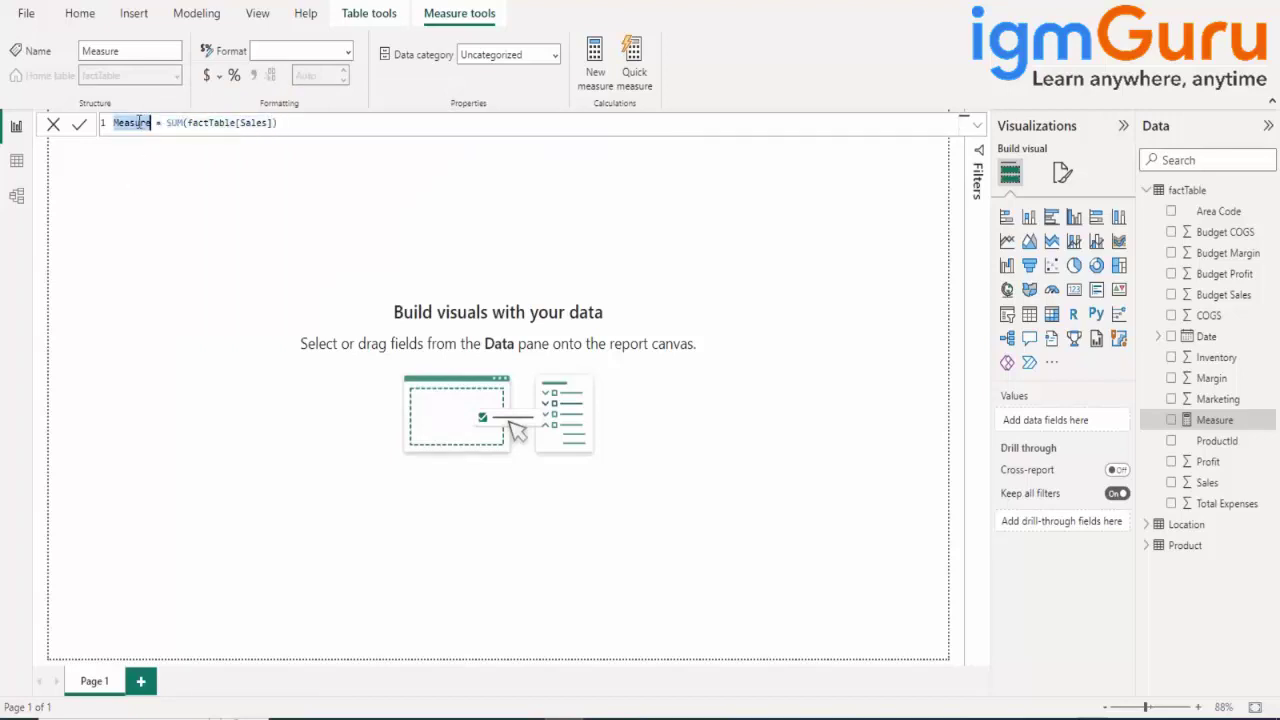
type("t")
key("BackSpace")
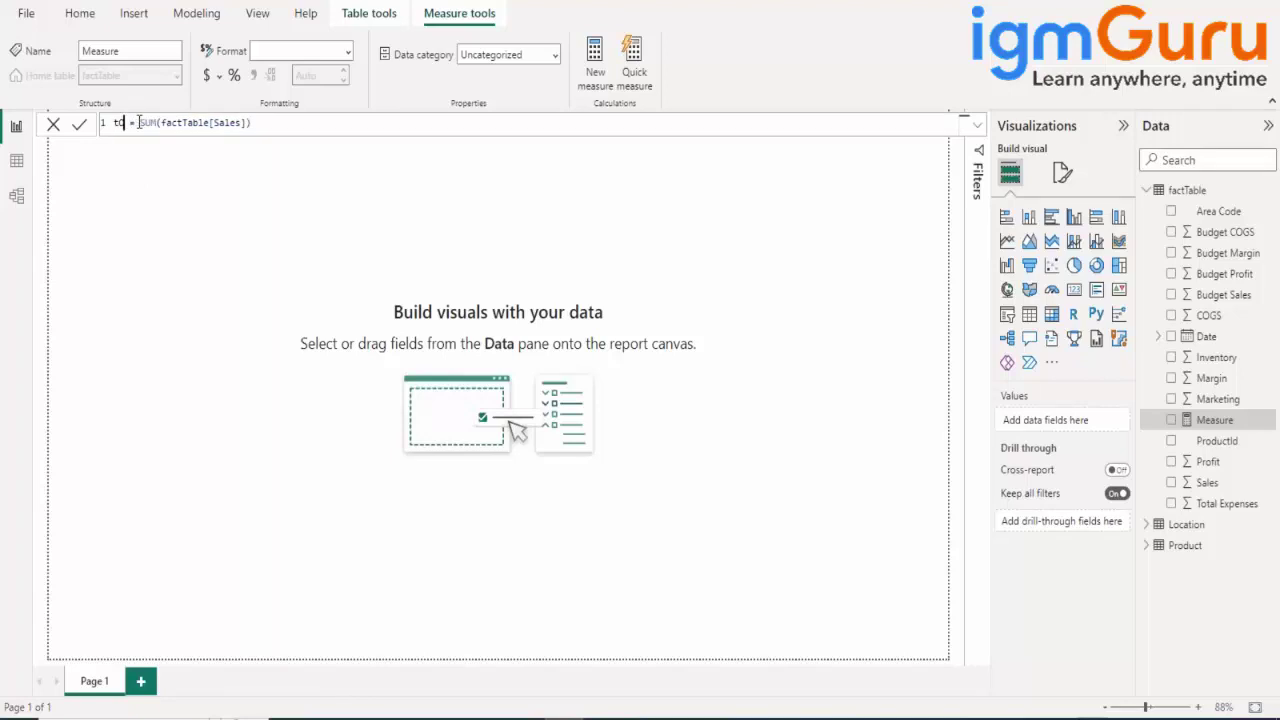
type("Total")
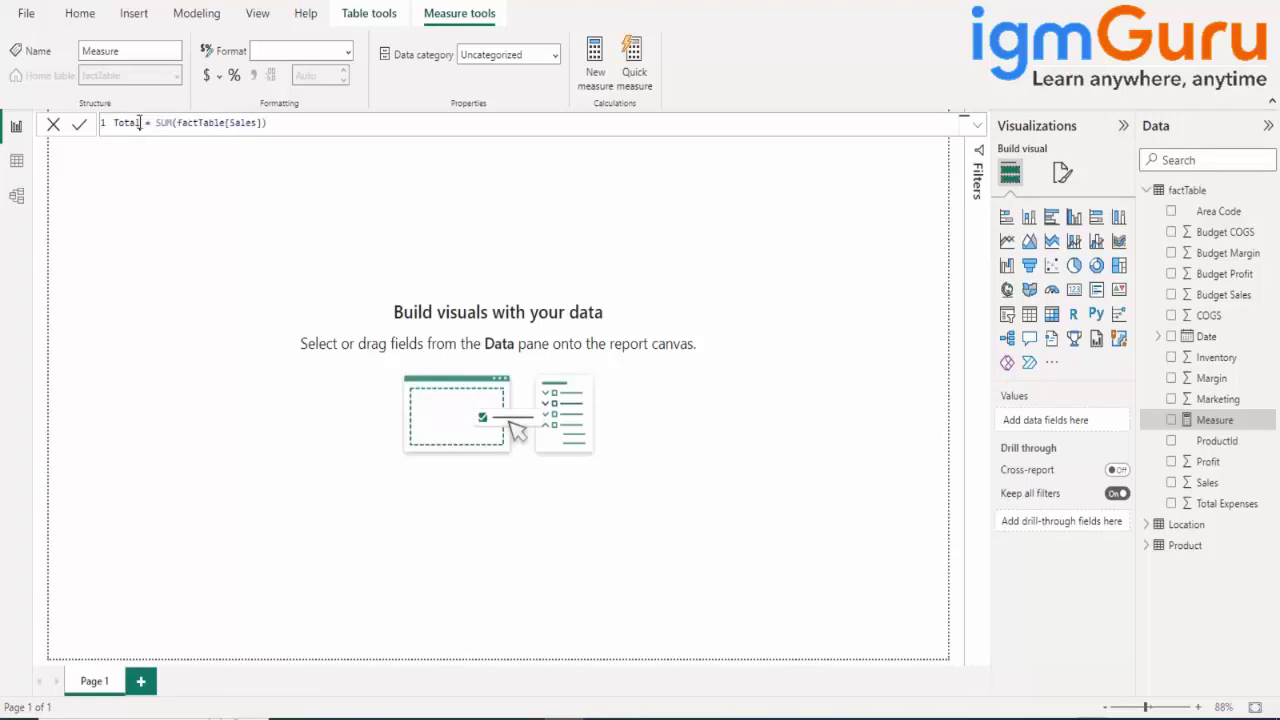
type("Sales")
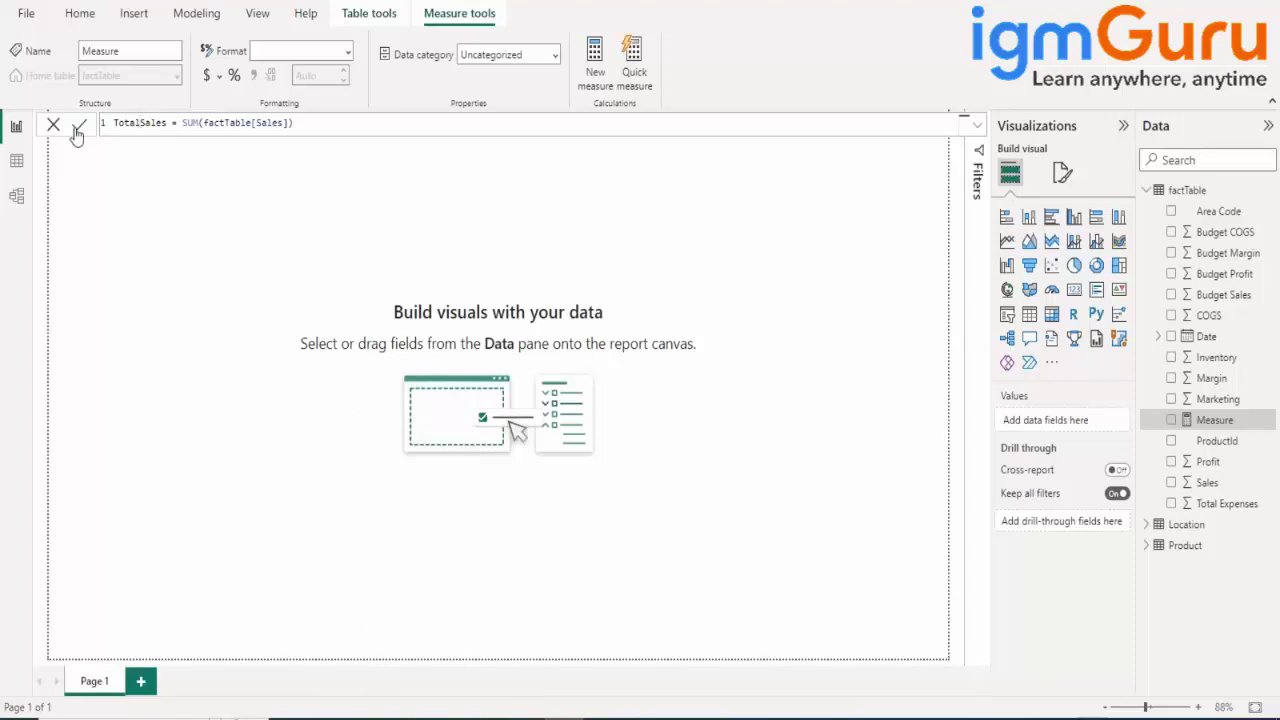
key("Return")
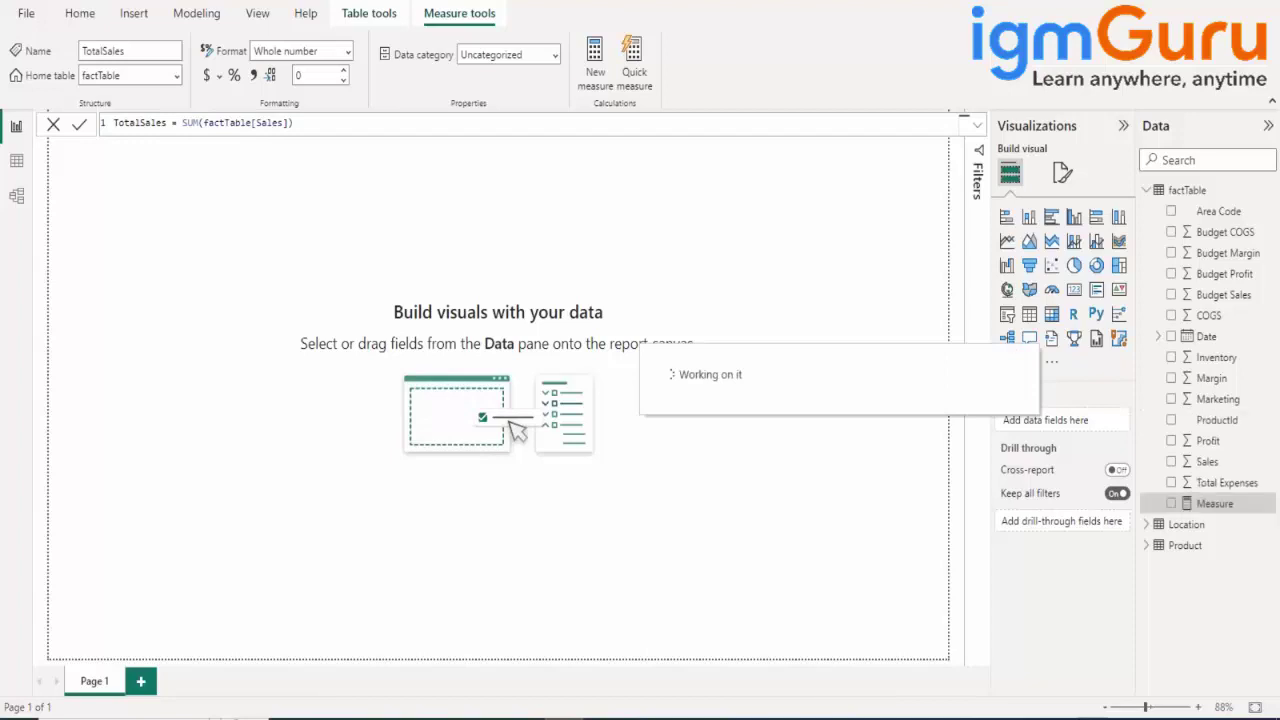
- Add a clustered column chart showing TotalSales by Product, position it on the page and enlarge it
left_click(1075, 218)
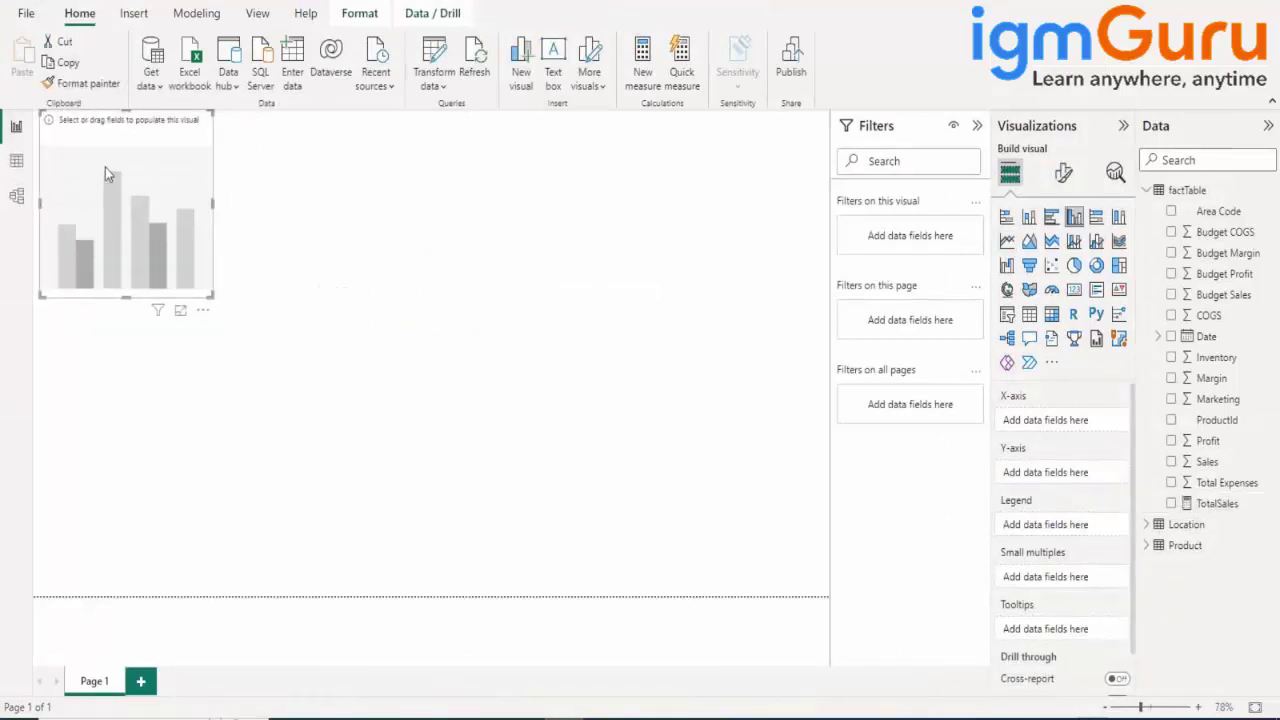
left_click_drag(105, 172, 270, 243)
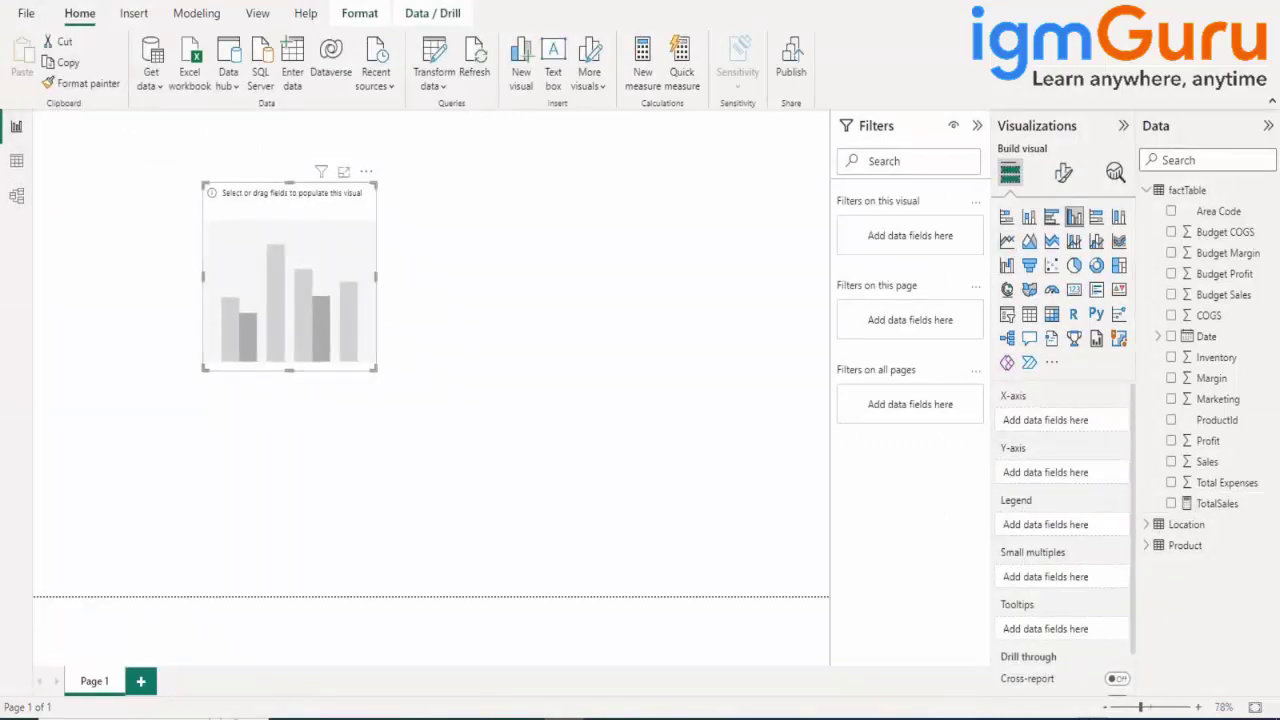
left_click(1152, 546)
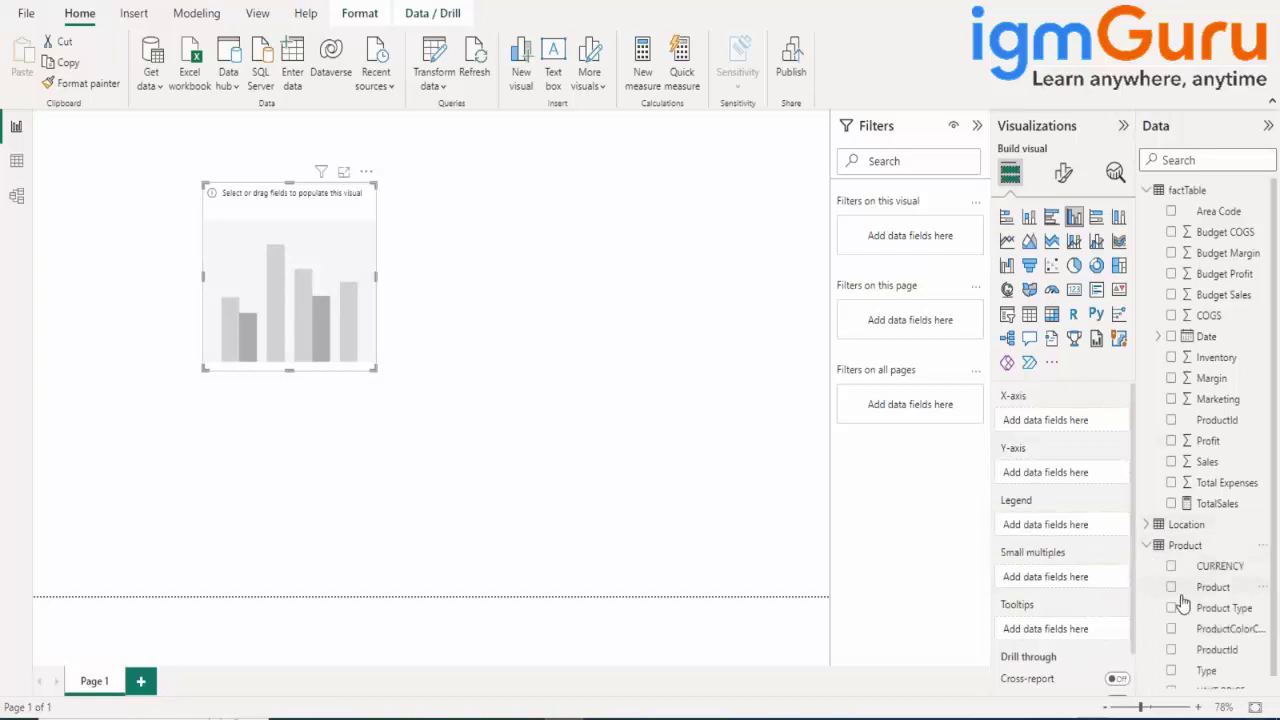
left_click(1171, 588)
left_click_drag(1168, 510, 1080, 484)
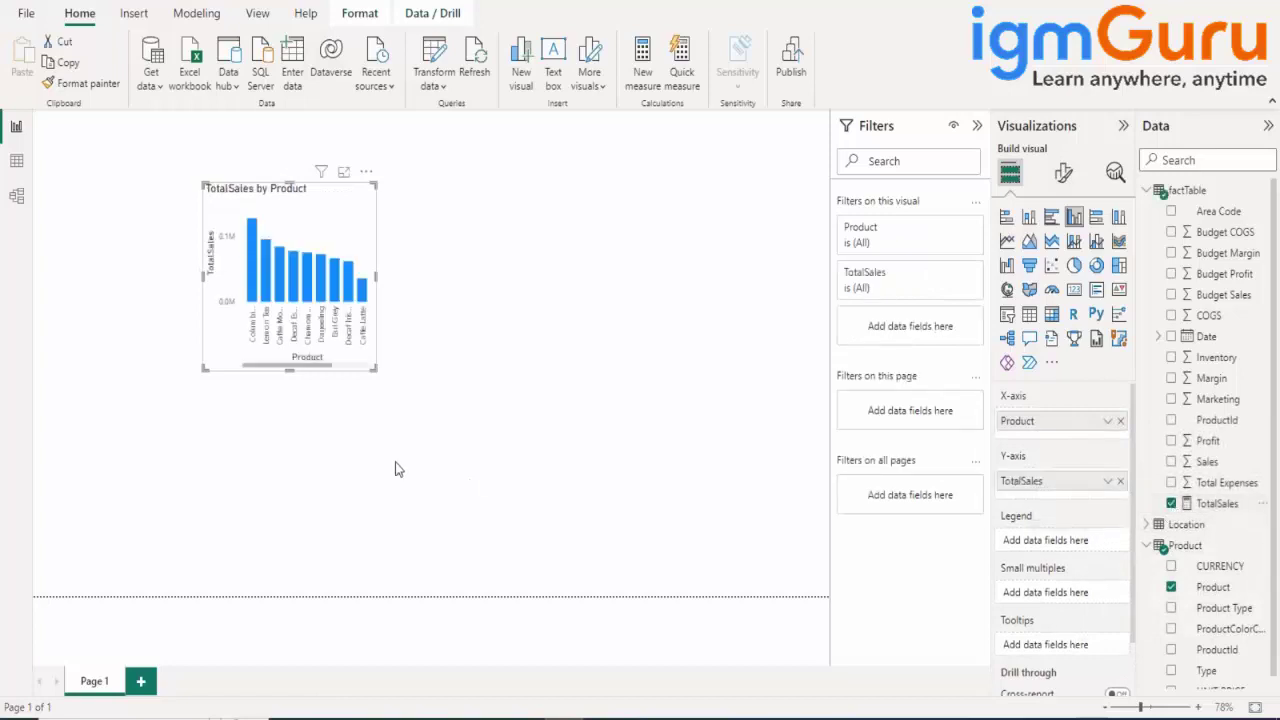
left_click_drag(436, 387, 757, 496)
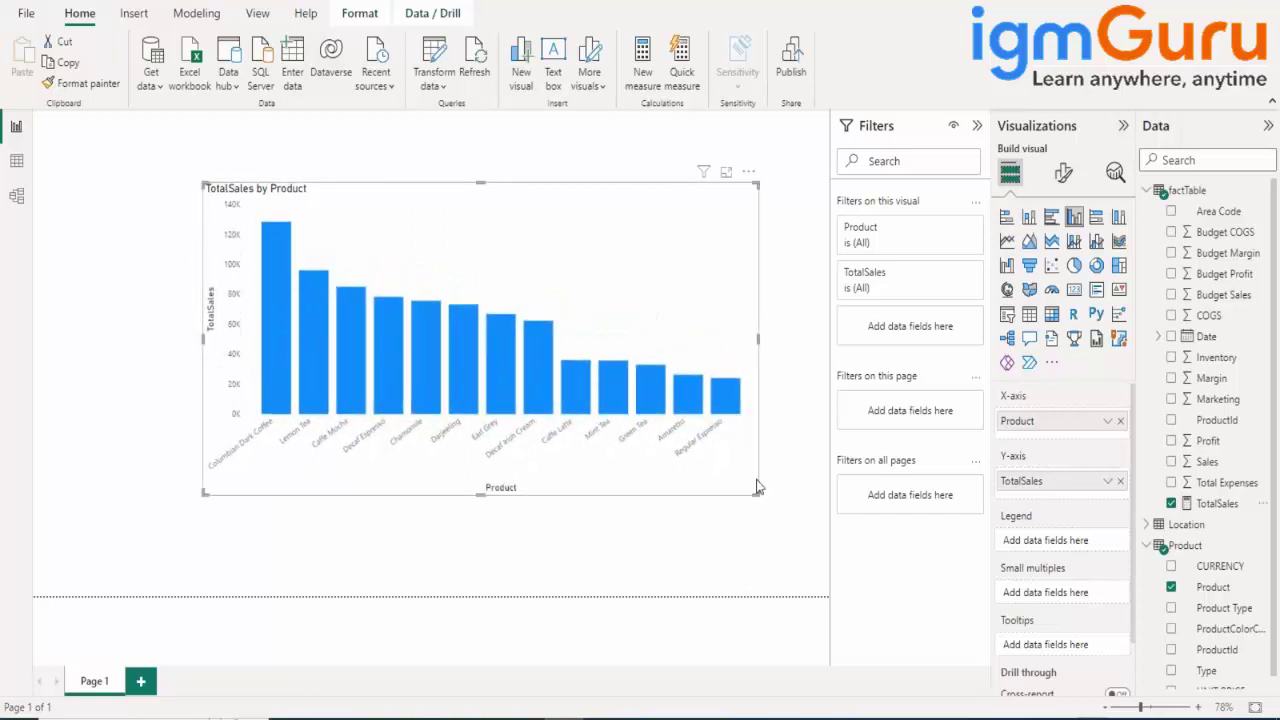
- Create a new measure in factTable and name it WeekEndSales in its formula
left_click(1188, 190)
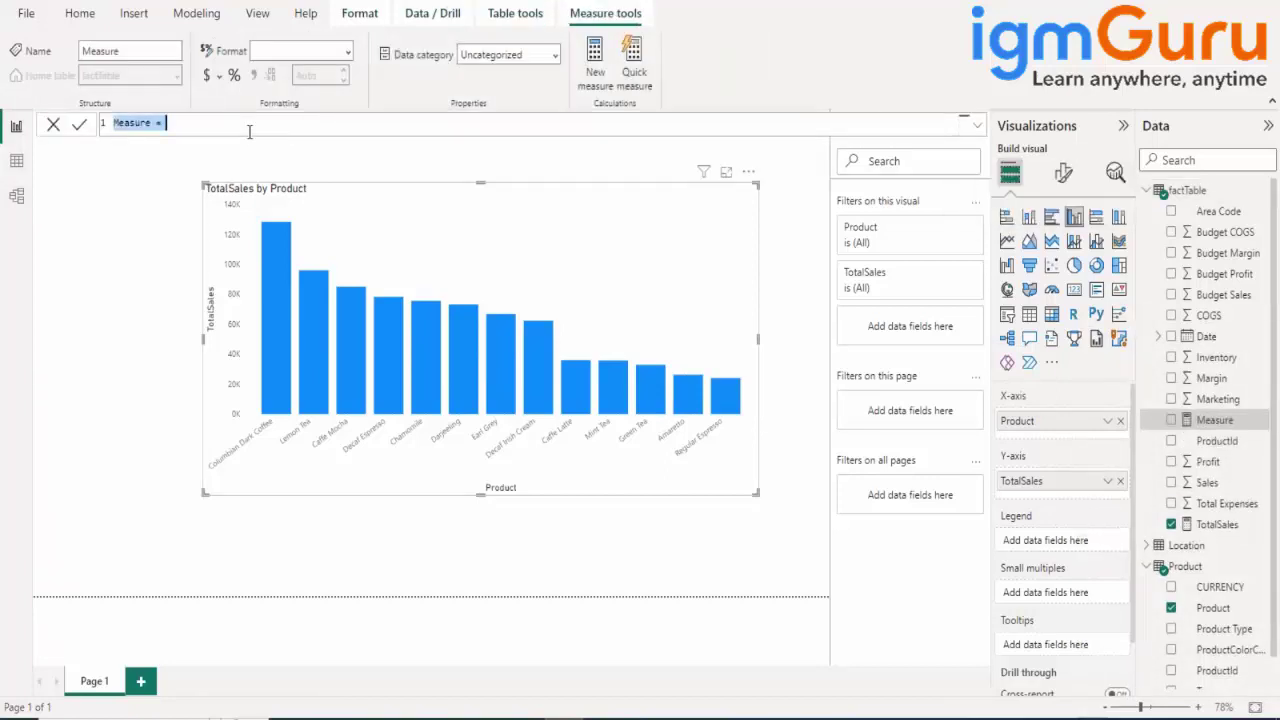
left_click(150, 124)
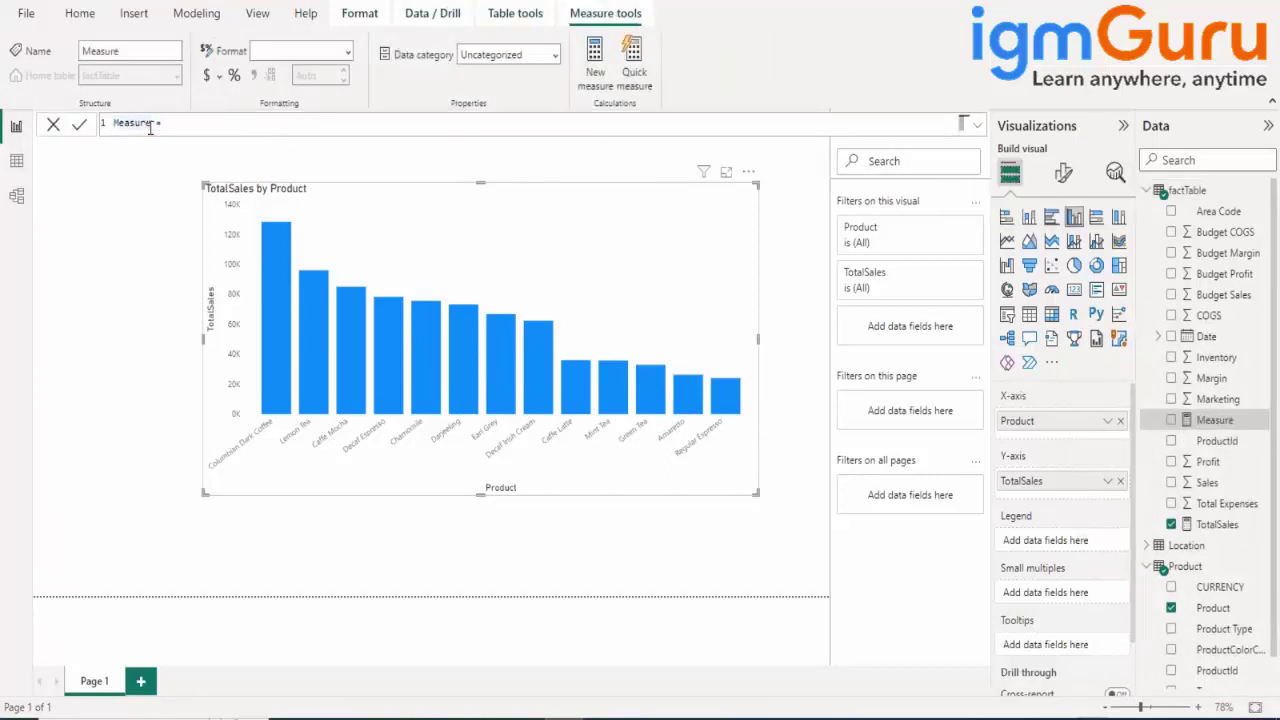
key("BackSpace")
key("BackSpace")
key("BackSpace")
key("BackSpace")
key("BackSpace")
key("BackSpace")
key("BackSpace")
type("WeekEndSale")
key("BackSpace")
key("BackSpace")
type("les")
- Start the WeekEndSales formula with CALCULATE, using SUM(factTable[Sales]) as its expression
type("cal")
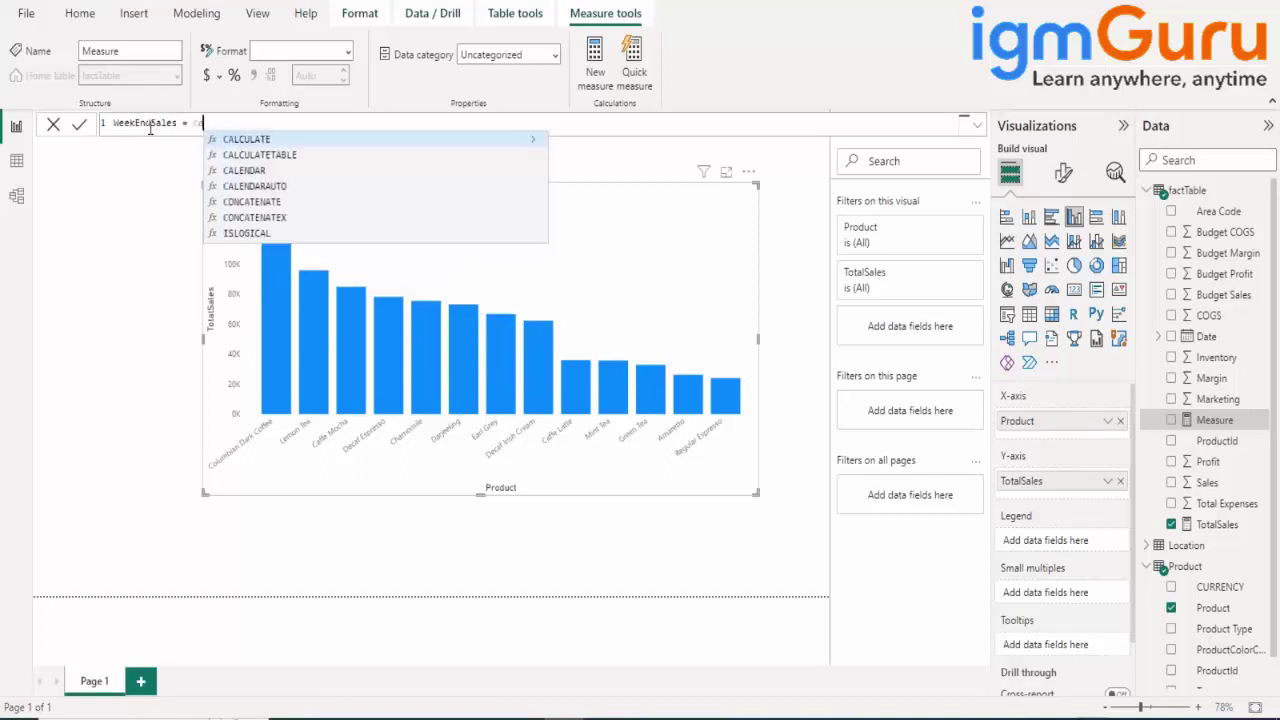
key("Tab")
type("sum")
key("Tab")
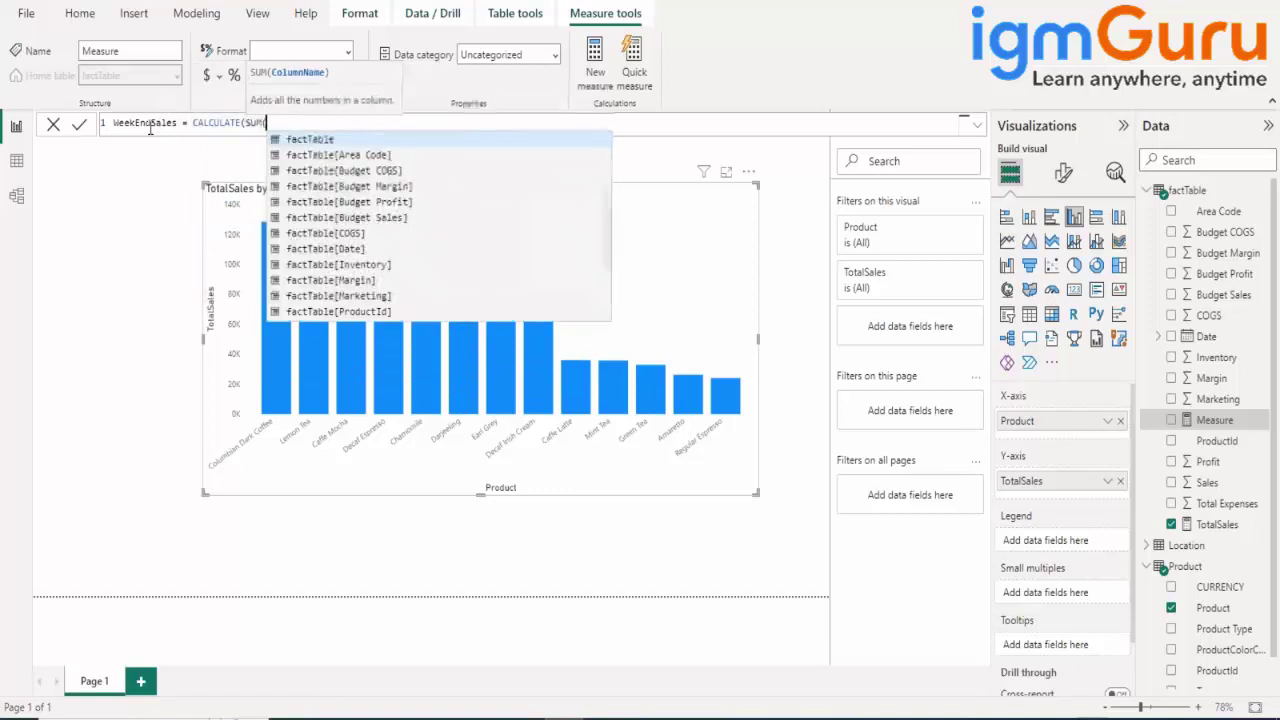
type("fac")
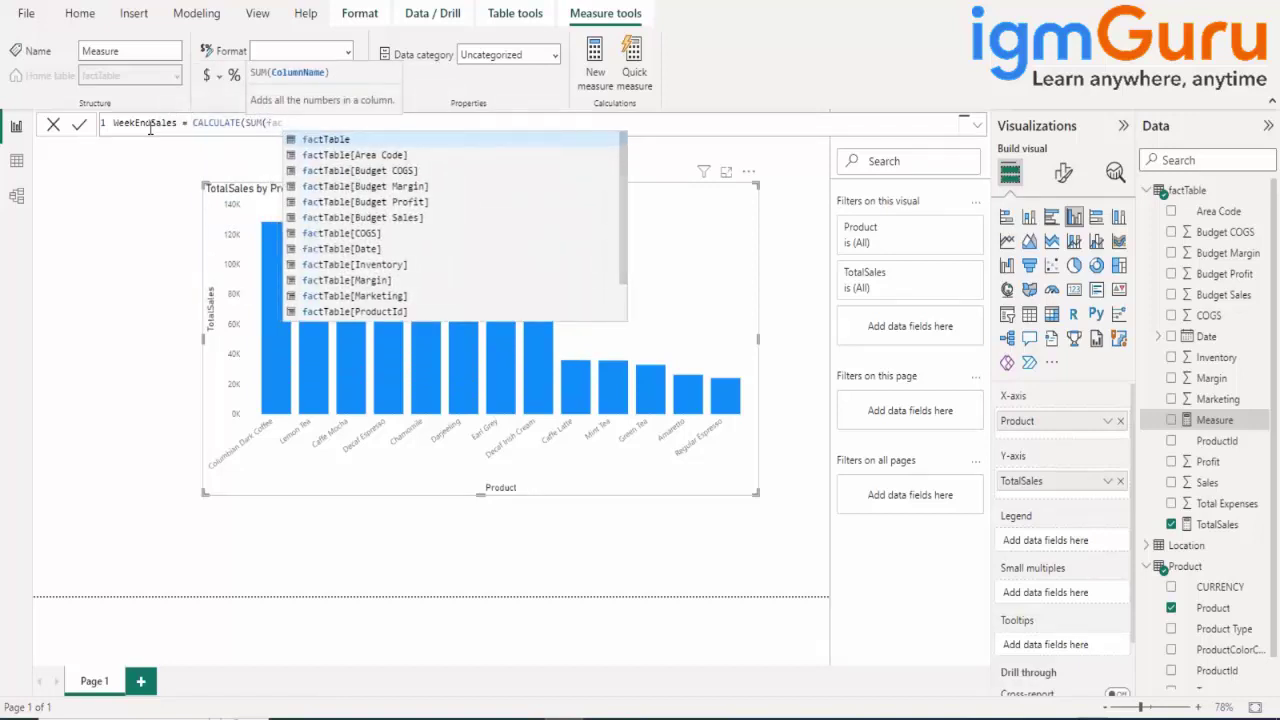
key("Down")
key("Down")
key("Down")
key("Down")
key("Down")
key("Down")
key("Down")
key("Down")
key("Down")
key("Down")
key("Down")
key("Down")
key("Down")
key("Down")
key("Up")
key("Tab")
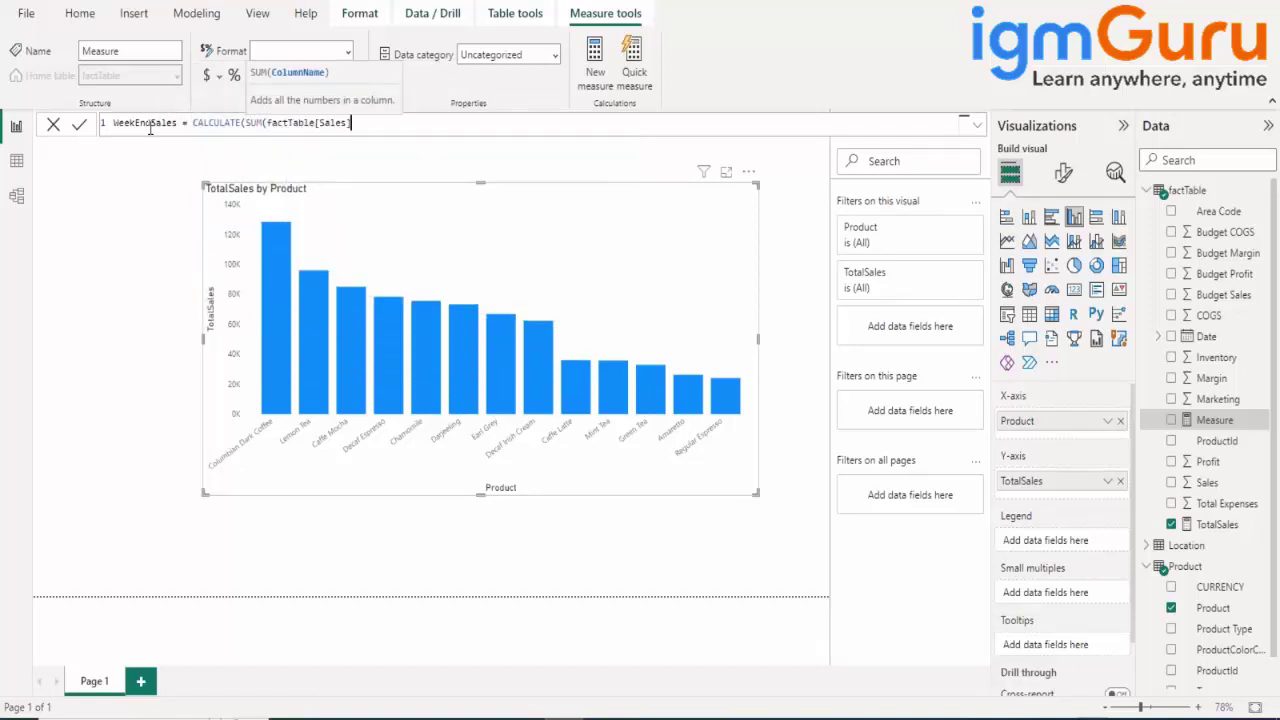
type("), ")
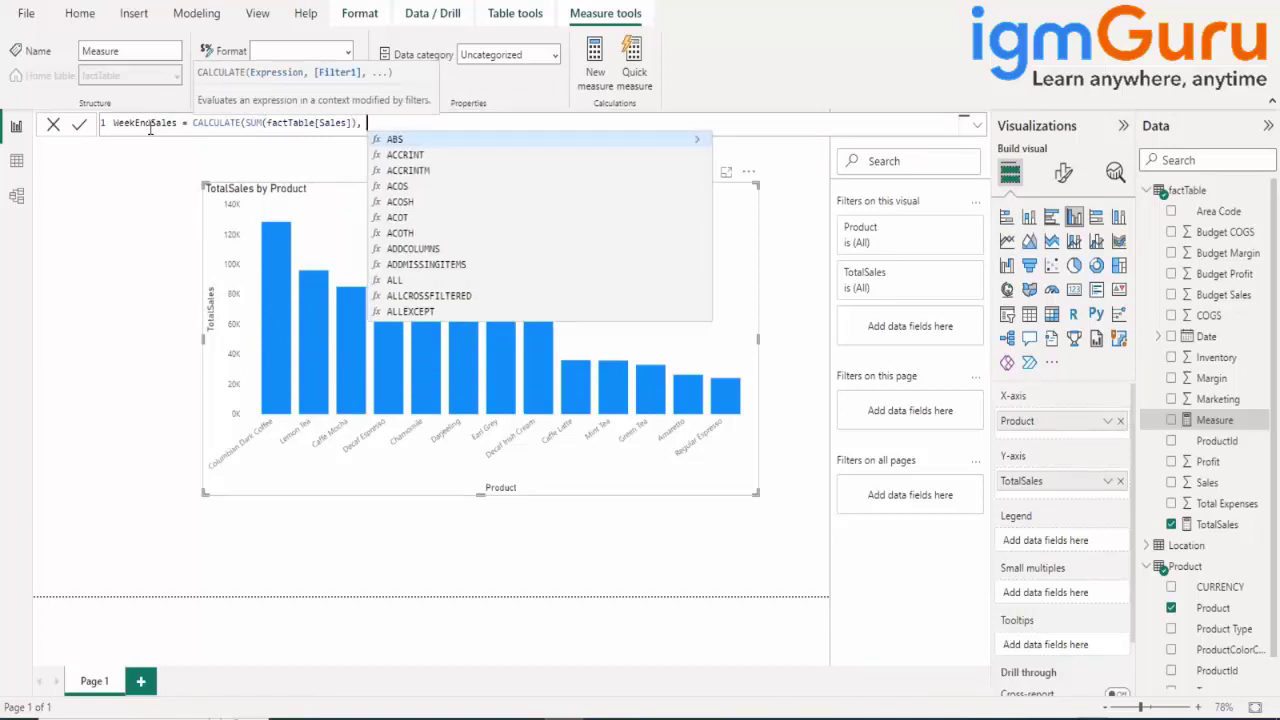
- Complete the CALCULATE formula with the filter WEEKDAY(factTable[Date]) in {1,7}
type("week")
key("Tab")
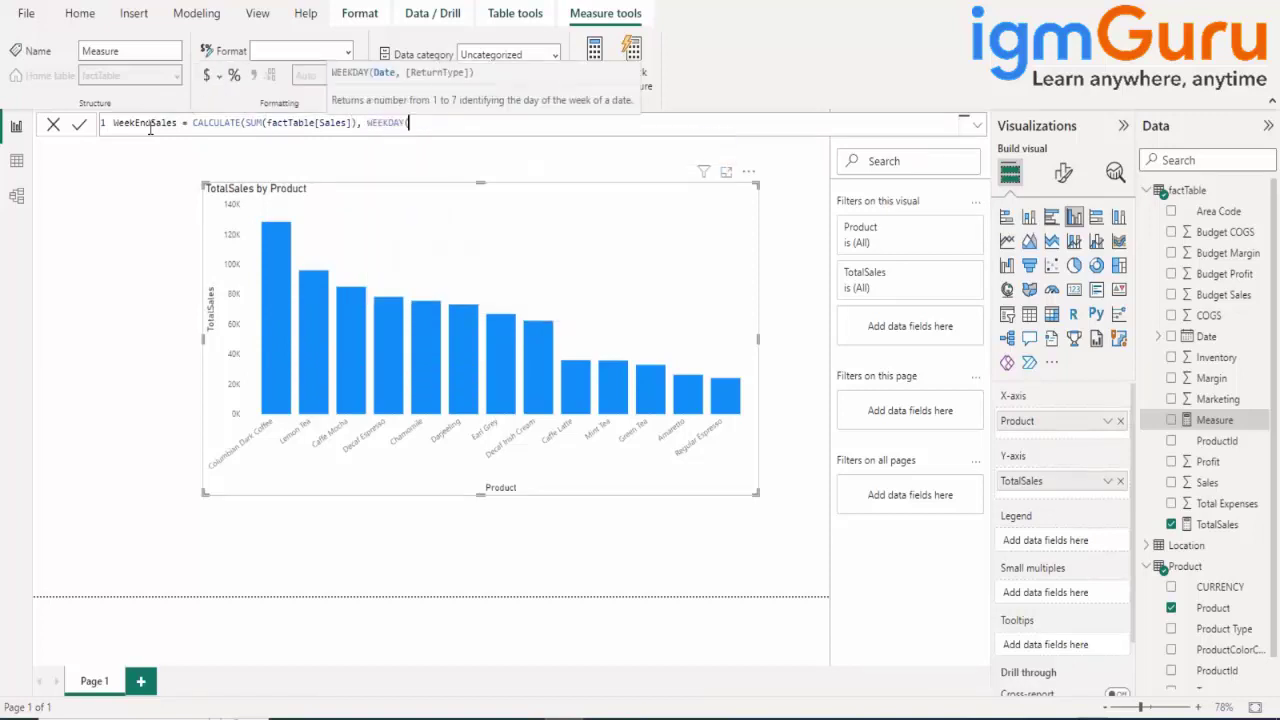
type("fac")
key("Down")
key("Down")
key("Down")
key("Down")
key("Down")
key("Down")
key("Down")
key("Down")
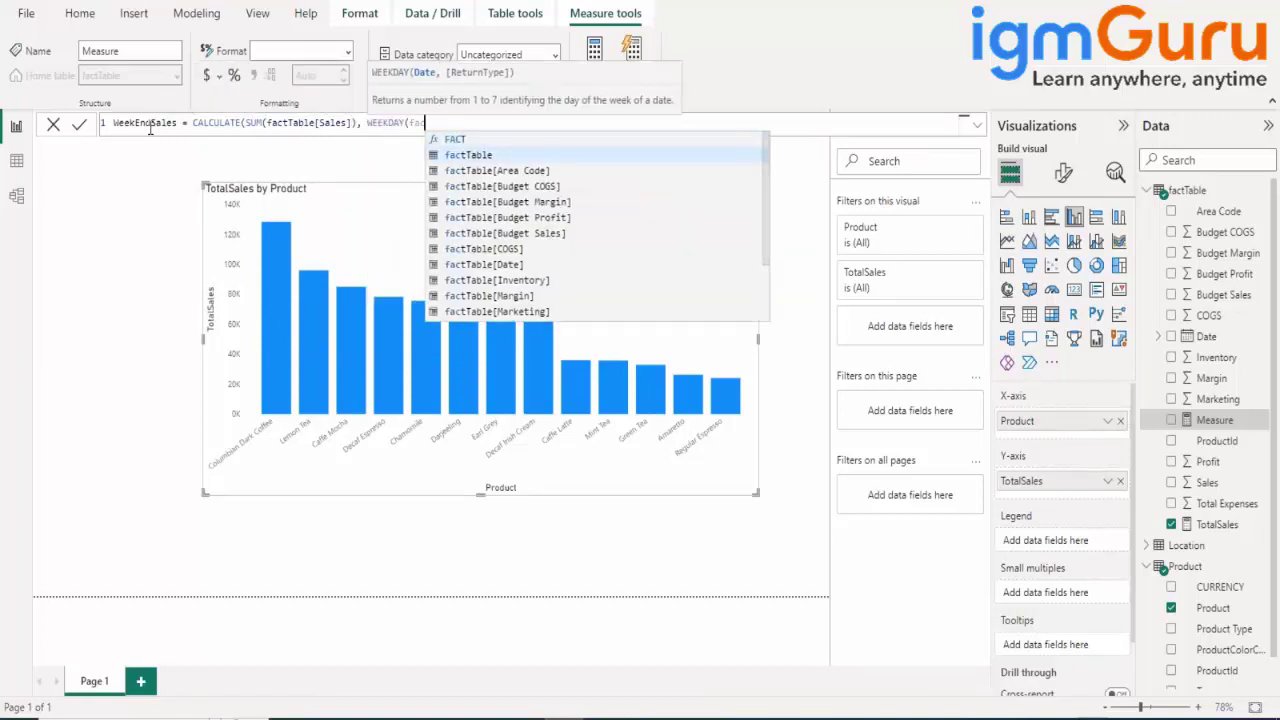
key("Tab")
type(") in ")
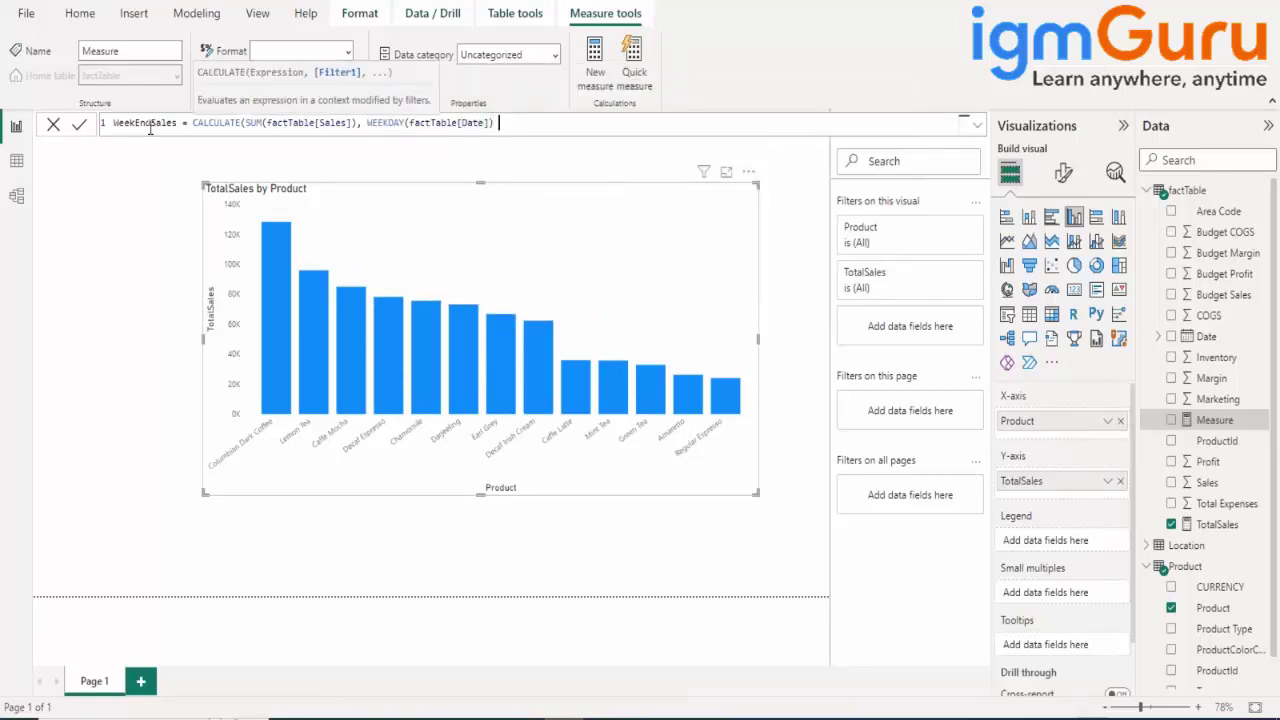
type("{1,7})")
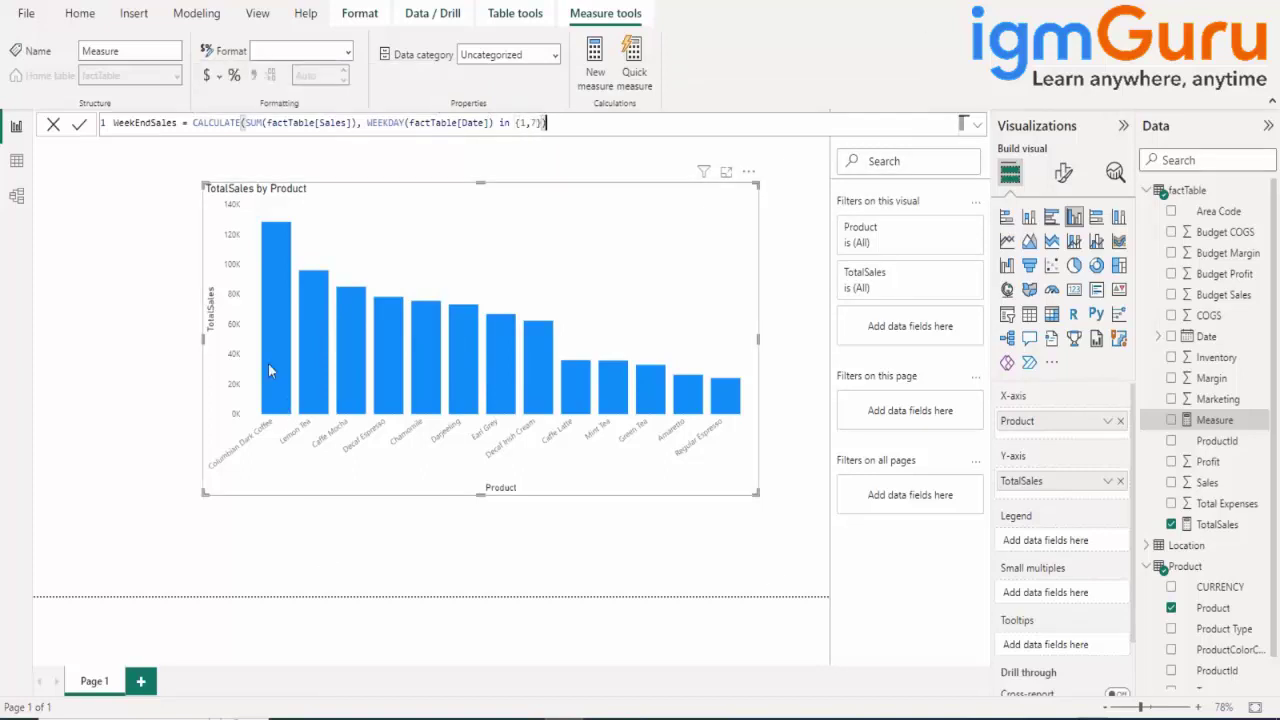
- Commit the WeekEndSales measure and add it to the column chart alongside TotalSales
left_click(79, 125)
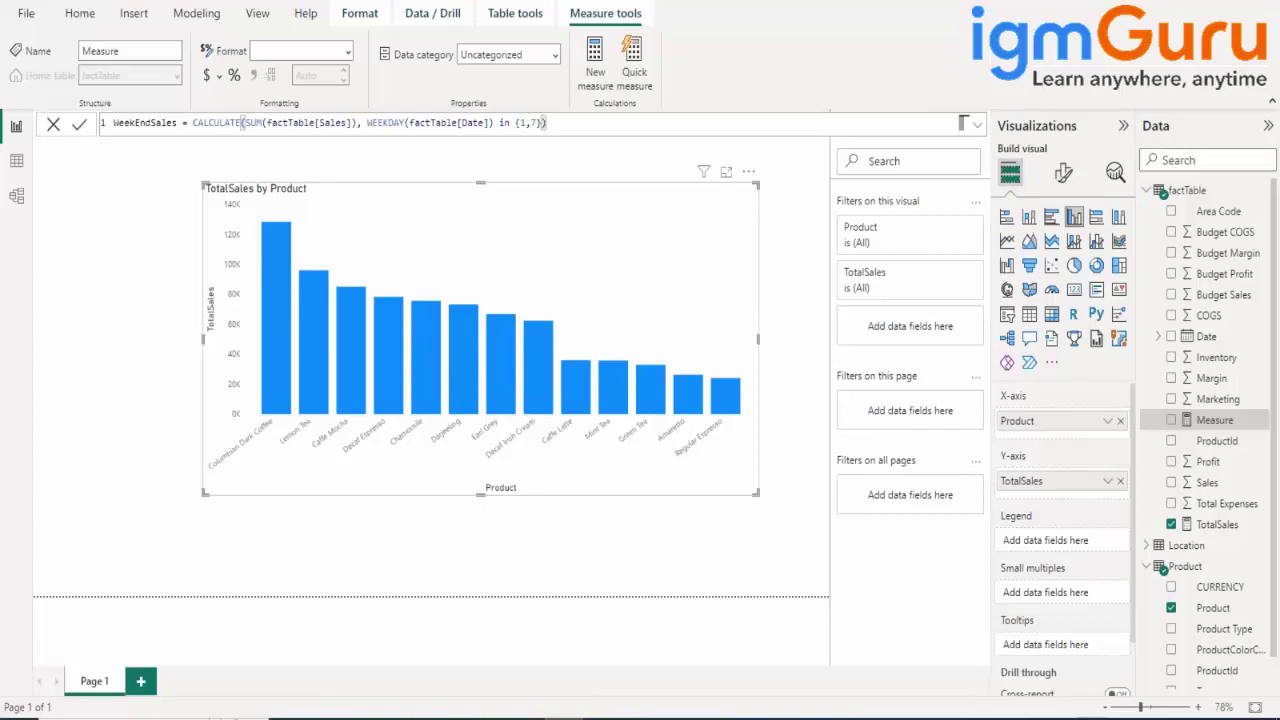
key("Return")
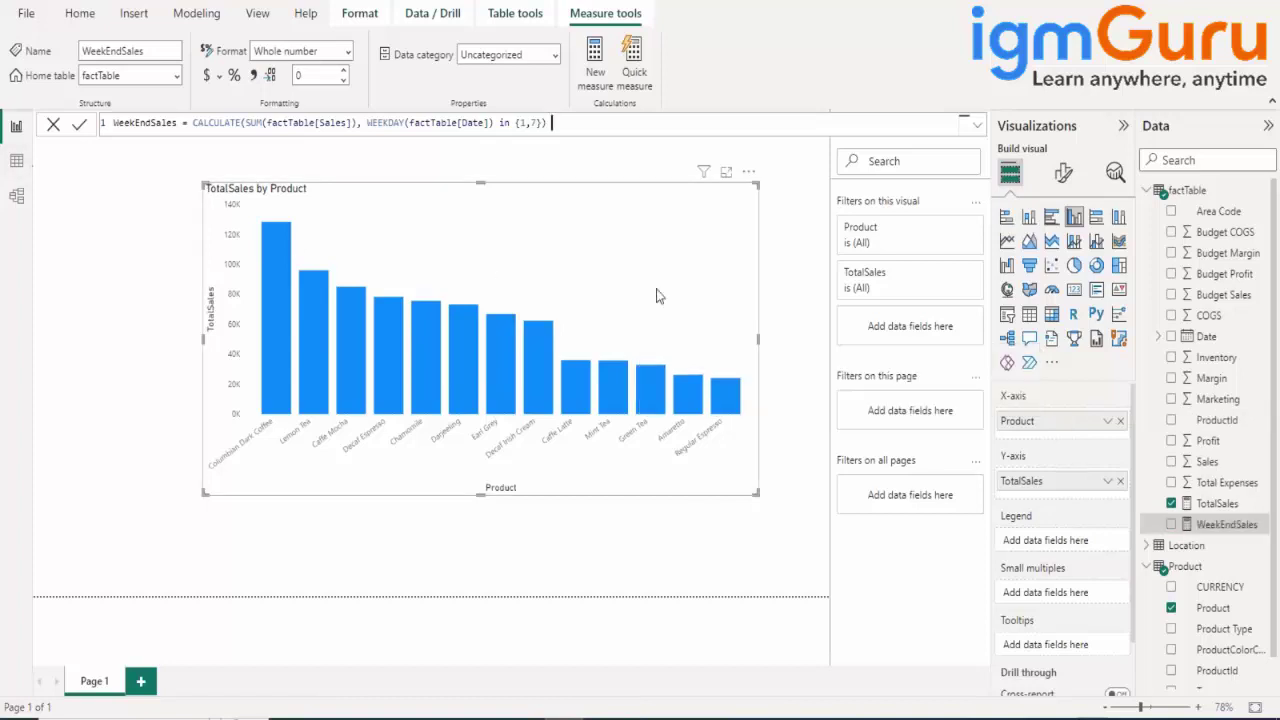
left_click(1172, 525)
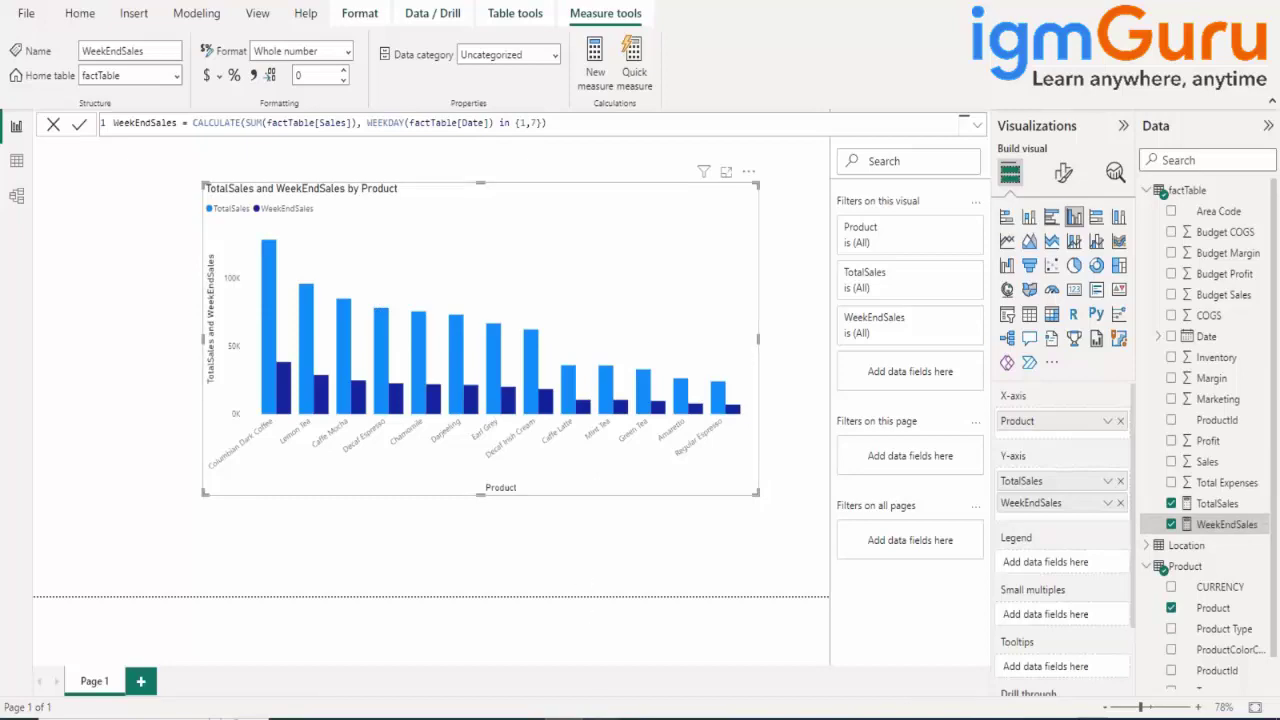
- Switch to the DAX notes in Word and examine the aggregate functions table on page 2
left_click(585, 678)
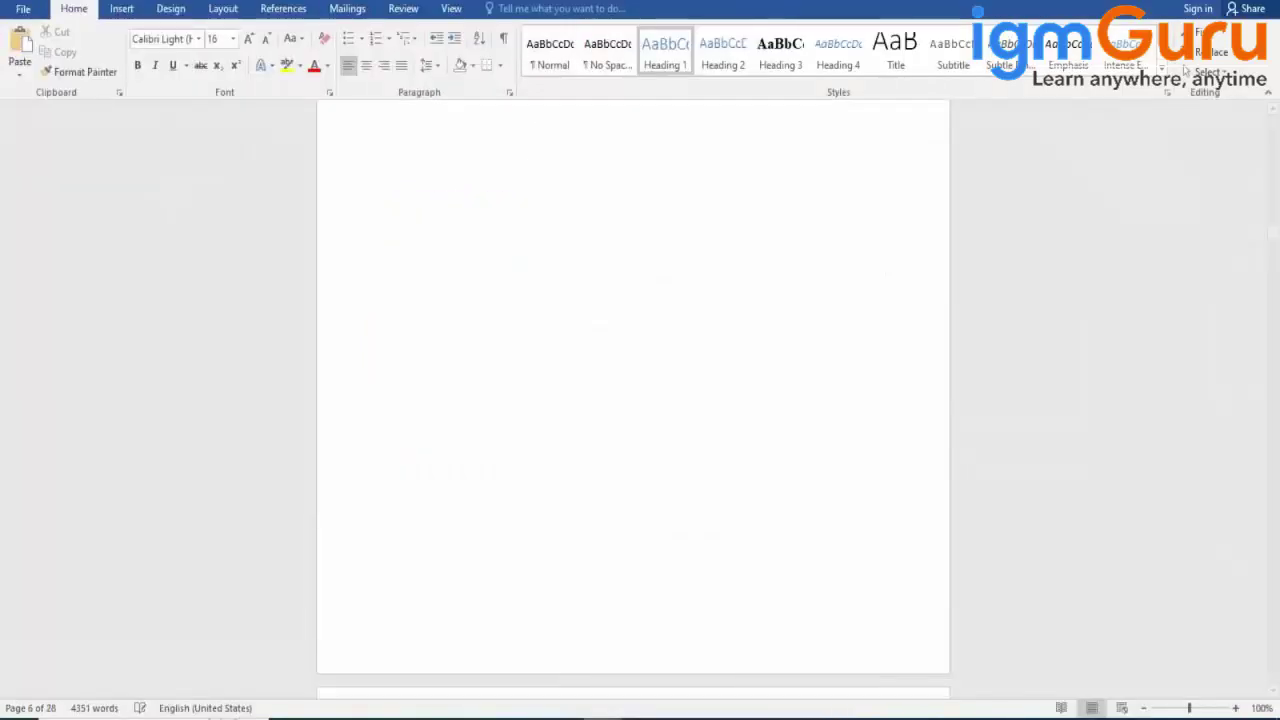
left_click_drag(1272, 236, 1273, 150)
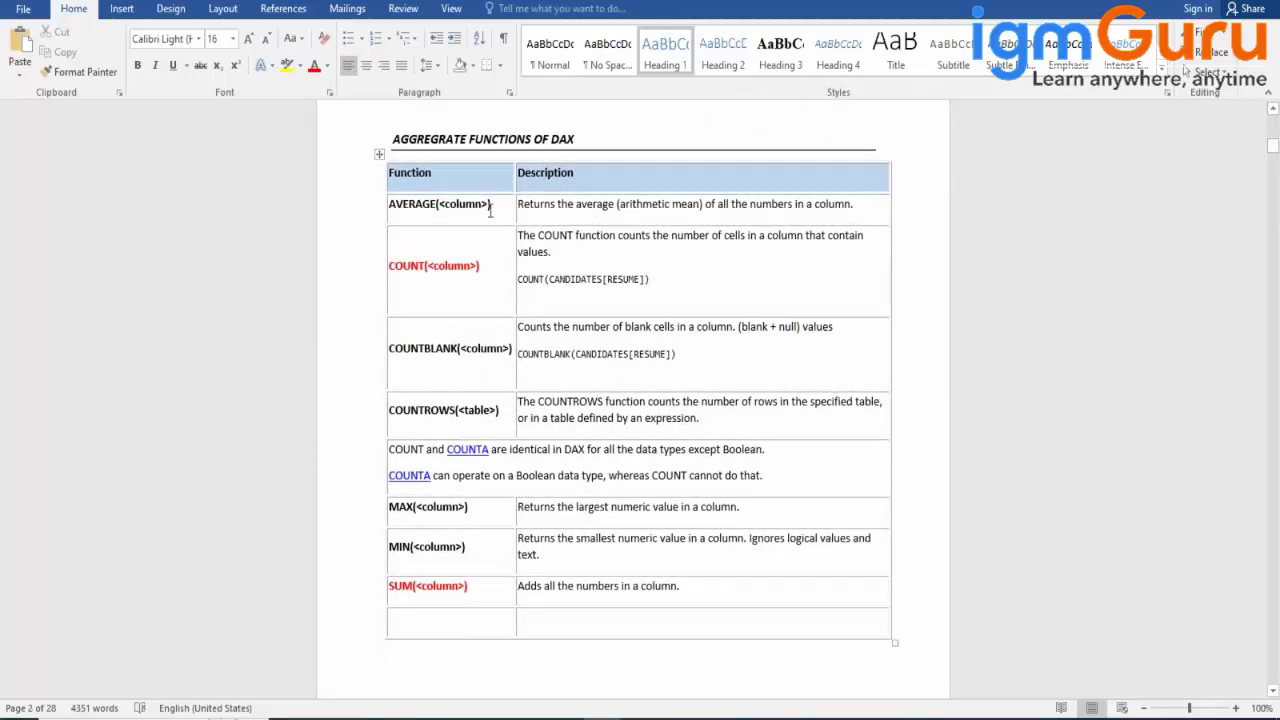
left_click(490, 257)
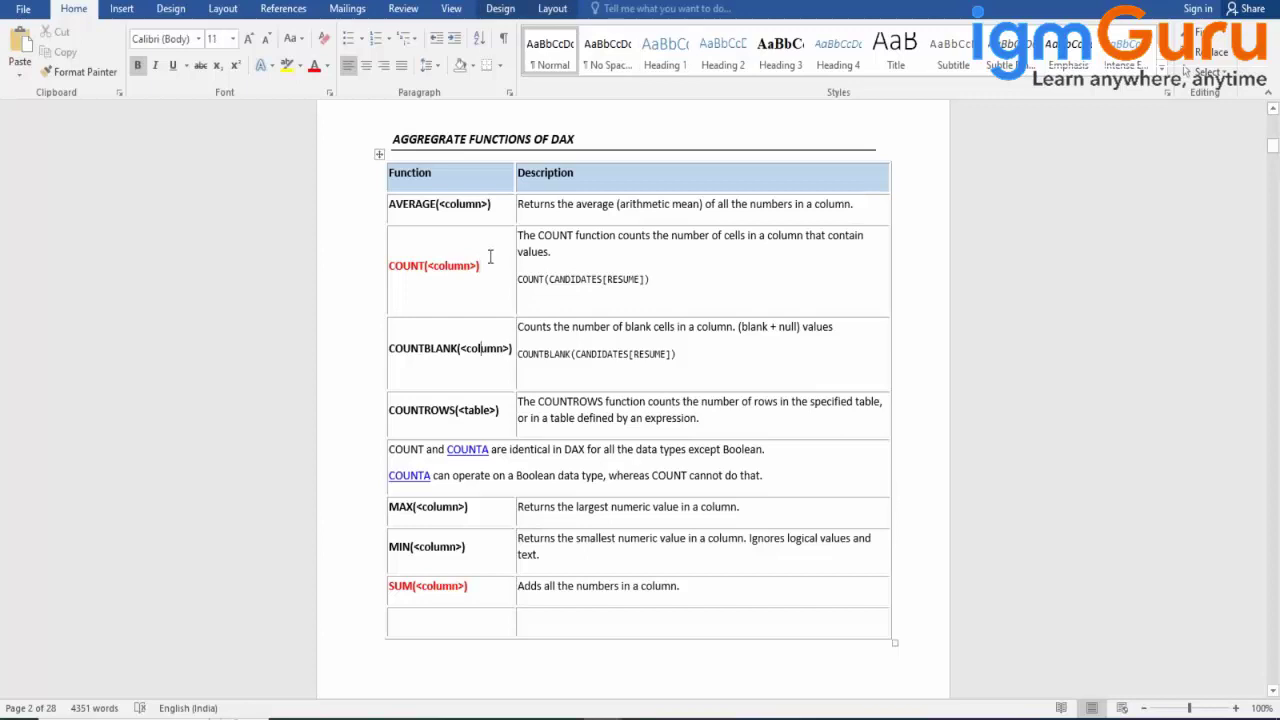
key("Down")
key("Down")
key("Down")
key("Down")
key("Down")
key("Down")
key("Up")
key("Up")
key("Up")
key("Up")
key("Up")
key("Up")
key("Up")
key("Up")
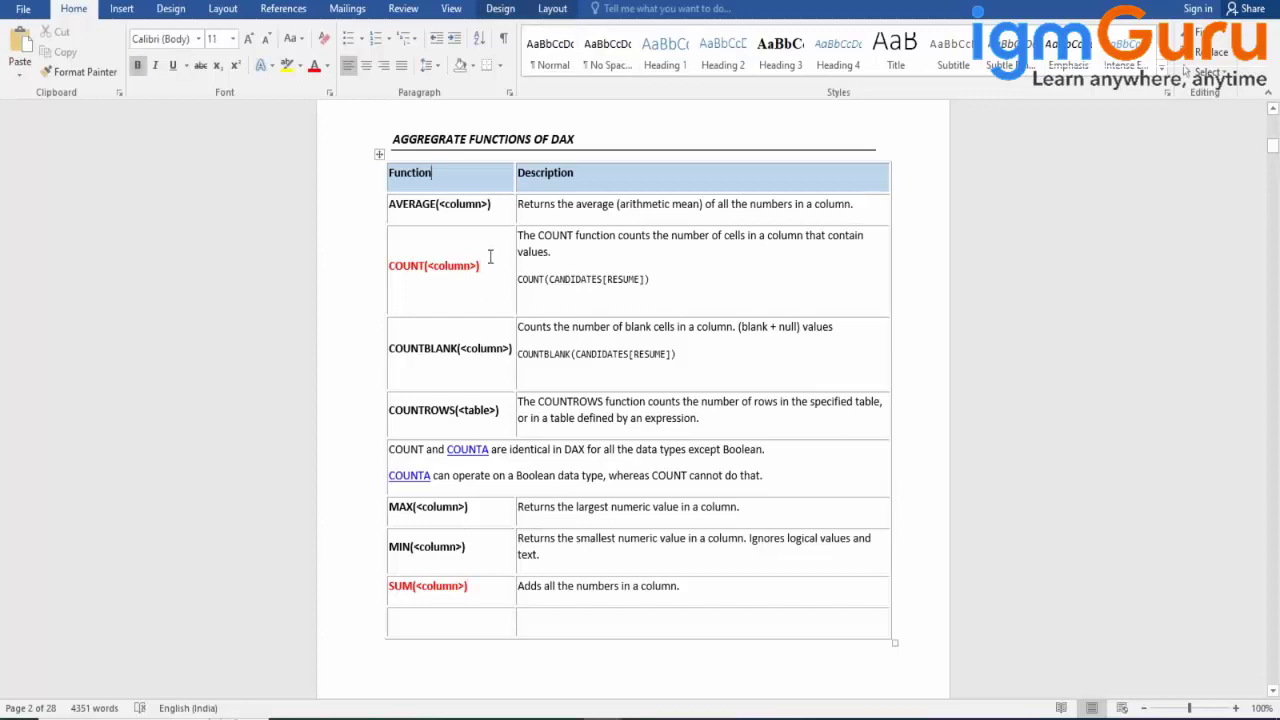
key("Down")
key("Down")
key("Down")
key("Down")
key("Down")
key("Down")
key("Down")
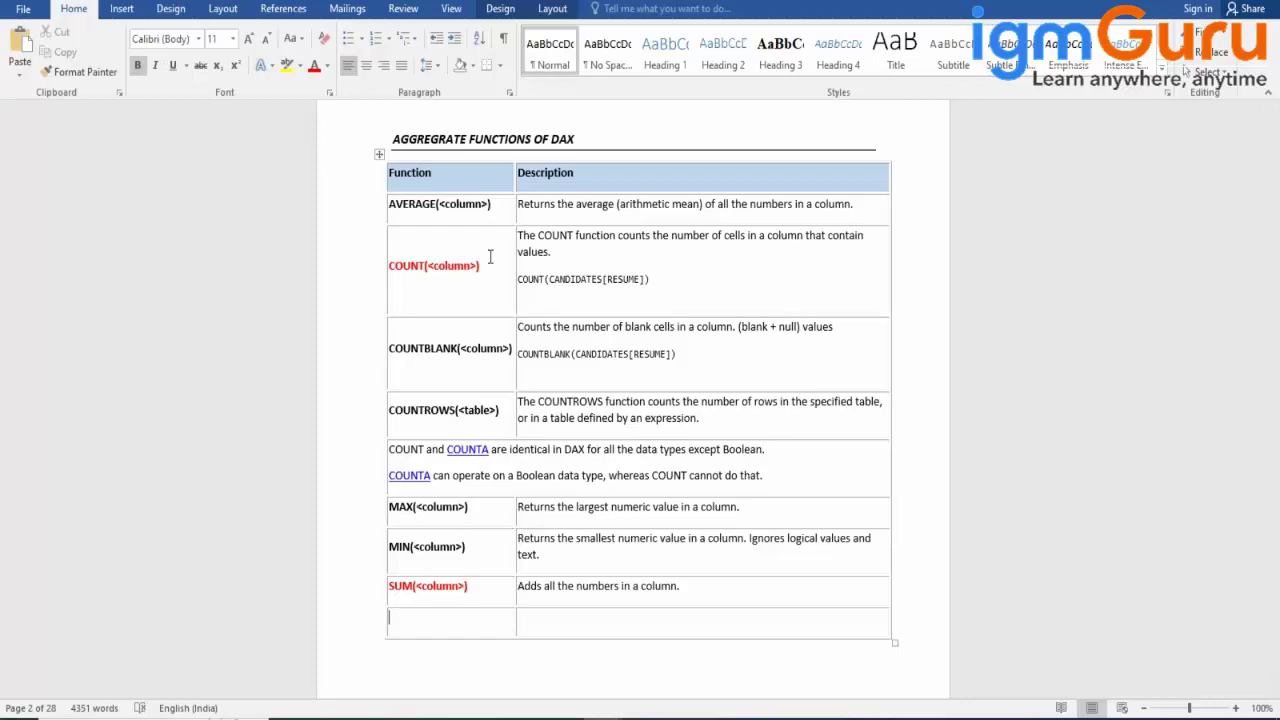
- Examine the filter and value functions section, from ALL and ALLEXCEPT through CALCULATE and CALCULATETABLE to FILTER
key("Down")
key("Down")
key("Down")
key("Down")
key("Down")
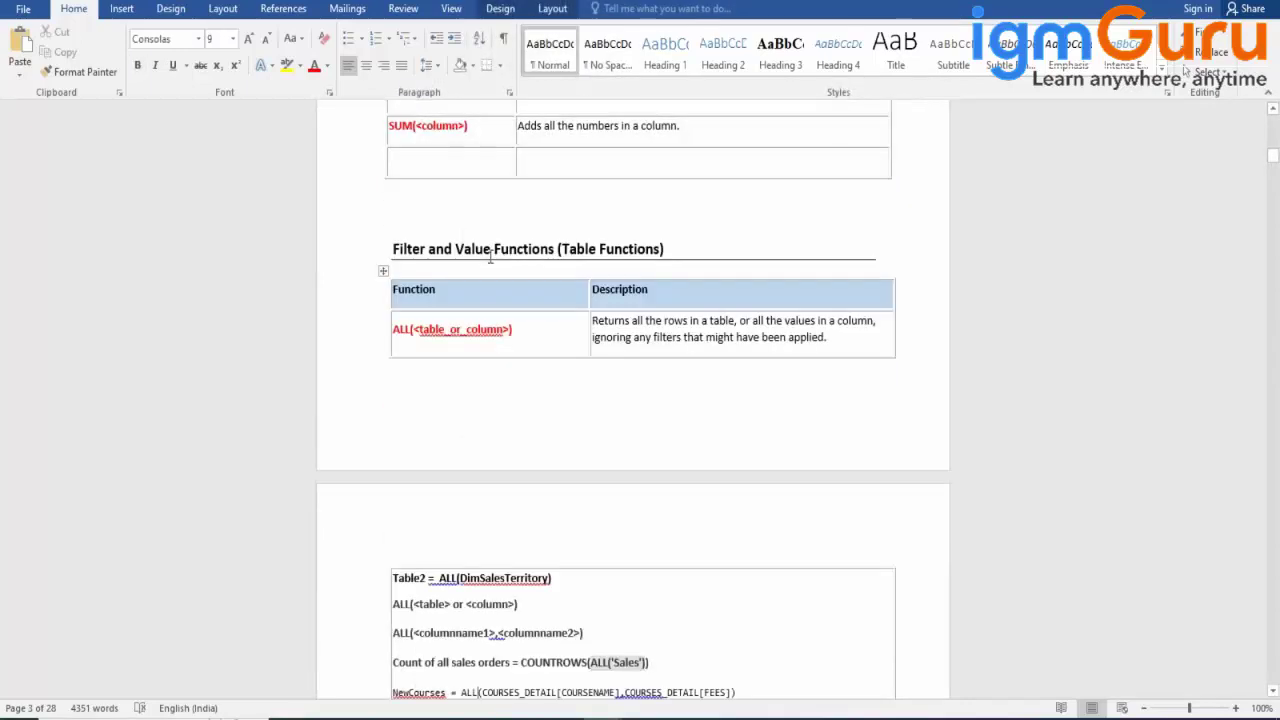
key("Down")
key("Down")
key("Down")
key("Down")
key("Down")
key("Down")
key("Down")
key("Down")
key("Down")
key("Down")
key("Down")
key("Down")
key("Down")
key("Down")
key("Down")
key("Down")
key("Down")
key("Down")
key("Down")
key("Down")
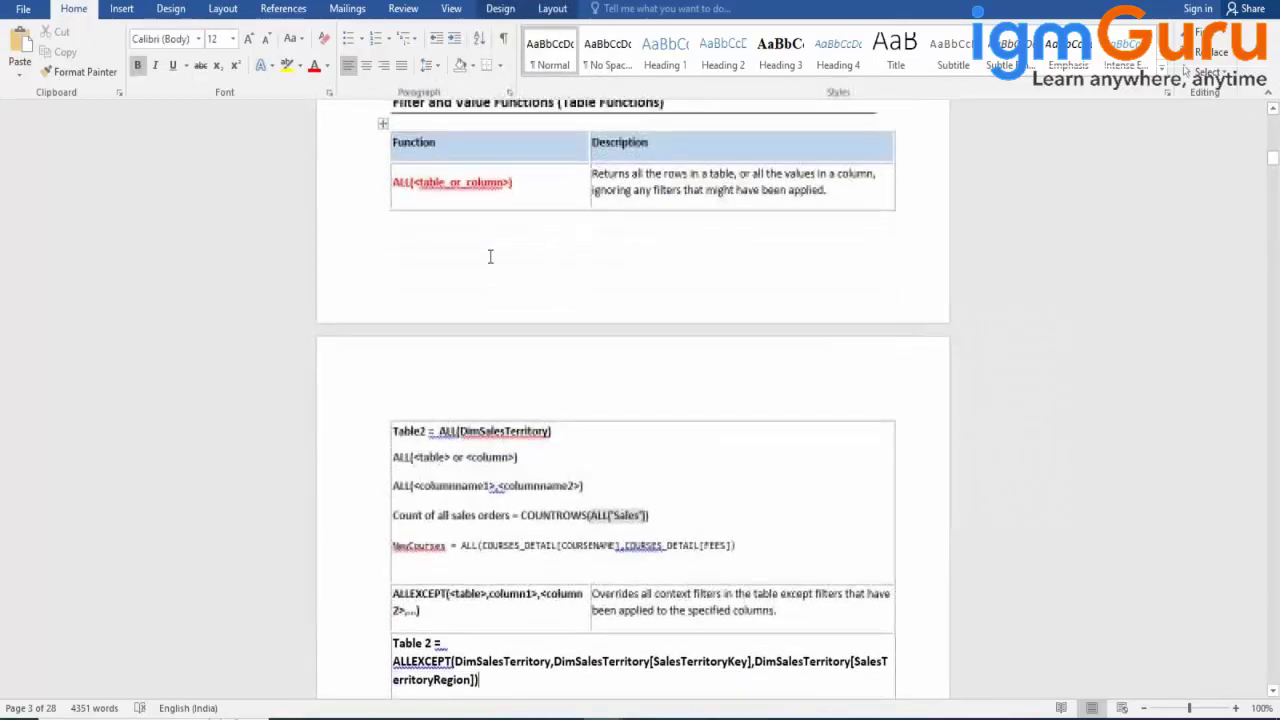
key("Down")
key("Down")
key("Down")
key("Down")
key("Down")
key("Down")
key("Down")
key("Down")
key("Down")
key("Down")
key("Down")
key("Down")
key("Down")
key("Down")
key("Down")
key("Down")
key("Down")
key("Down")
key("Down")
key("Down")
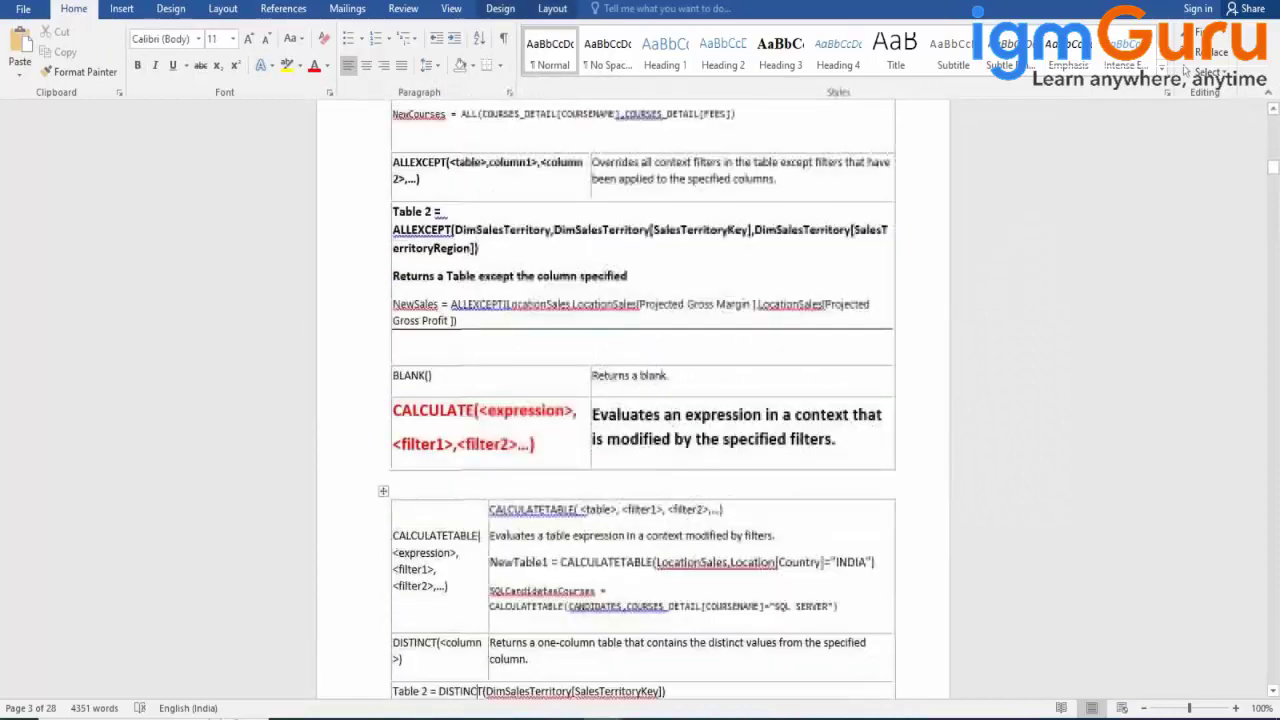
key("Down")
key("Down")
key("Down")
key("Down")
key("Down")
key("Down")
key("Down")
key("Down")
key("Down")
key("Down")
key("Down")
key("Down")
key("Down")
key("Down")
key("Down")
key("Down")
key("Down")
key("Down")
key("Down")
key("Down")
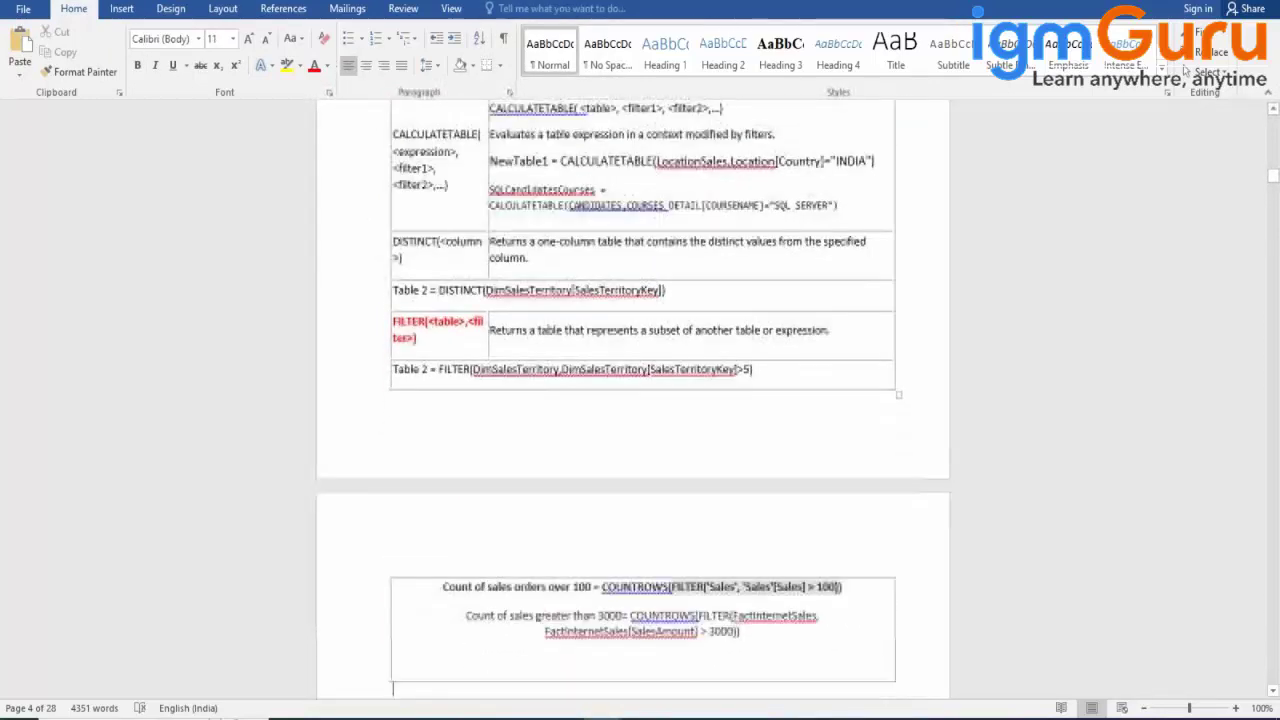
- Examine the notes from the FILTER and COUNTROWS examples through LASTNONBLANK to the RELATED section
key("Down")
key("Down")
key("Down")
key("Down")
key("Down")
key("Down")
key("Down")
key("Down")
key("Down")
key("Down")
key("Down")
key("Down")
key("Down")
key("Down")
key("Down")
key("Down")
key("Down")
key("Down")
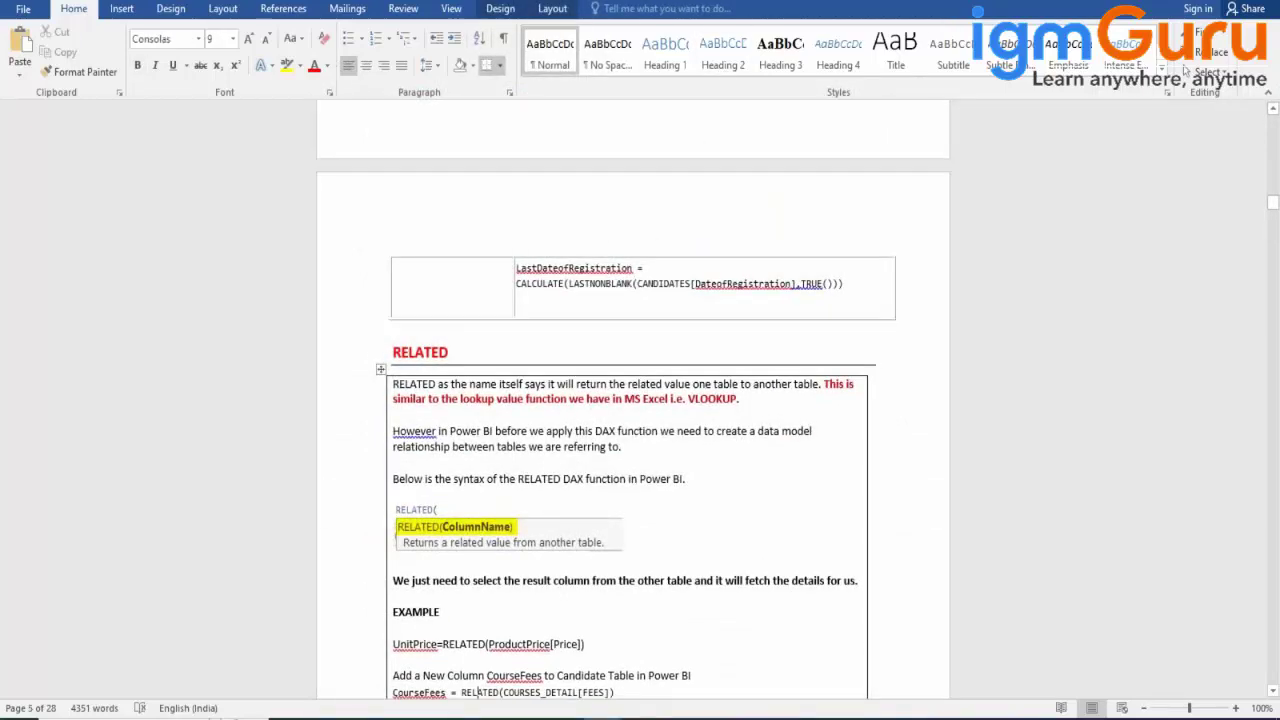
- Examine the RELATED syntax and CourseFees example, continuing through the logical functions table with IF, IFERROR, NOT and OR
key("Down")
key("Down")
key("Down")
key("Down")
key("Down")
key("Down")
key("Down")
key("Down")
key("Down")
key("Down")
key("Down")
key("Down")
key("Down")
key("Down")
key("Down")
key("Down")
key("Down")
key("Down")
key("Down")
key("Down")
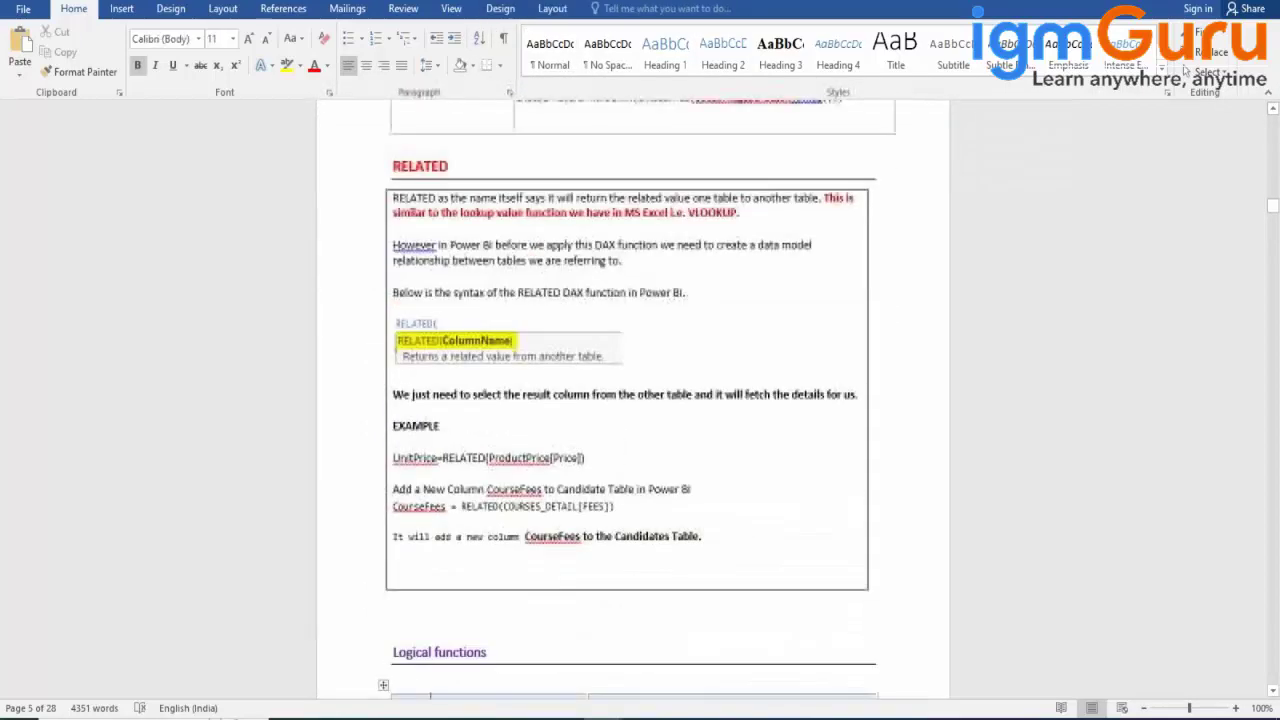
key("Down")
key("Down")
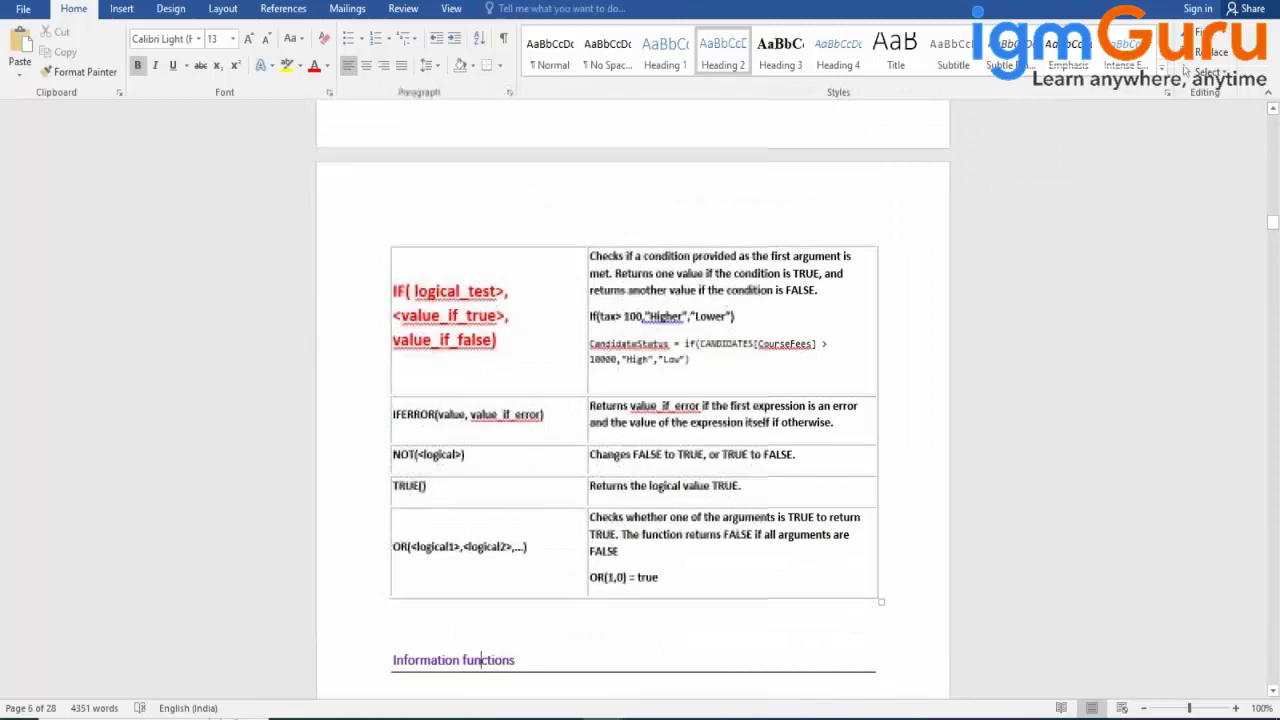
- Examine the information functions table, from ISBLANK to ISTEXT, and continue into the math functions on page 7
scroll(633, 400, "up", 2)
scroll(633, 400, "down", 5)
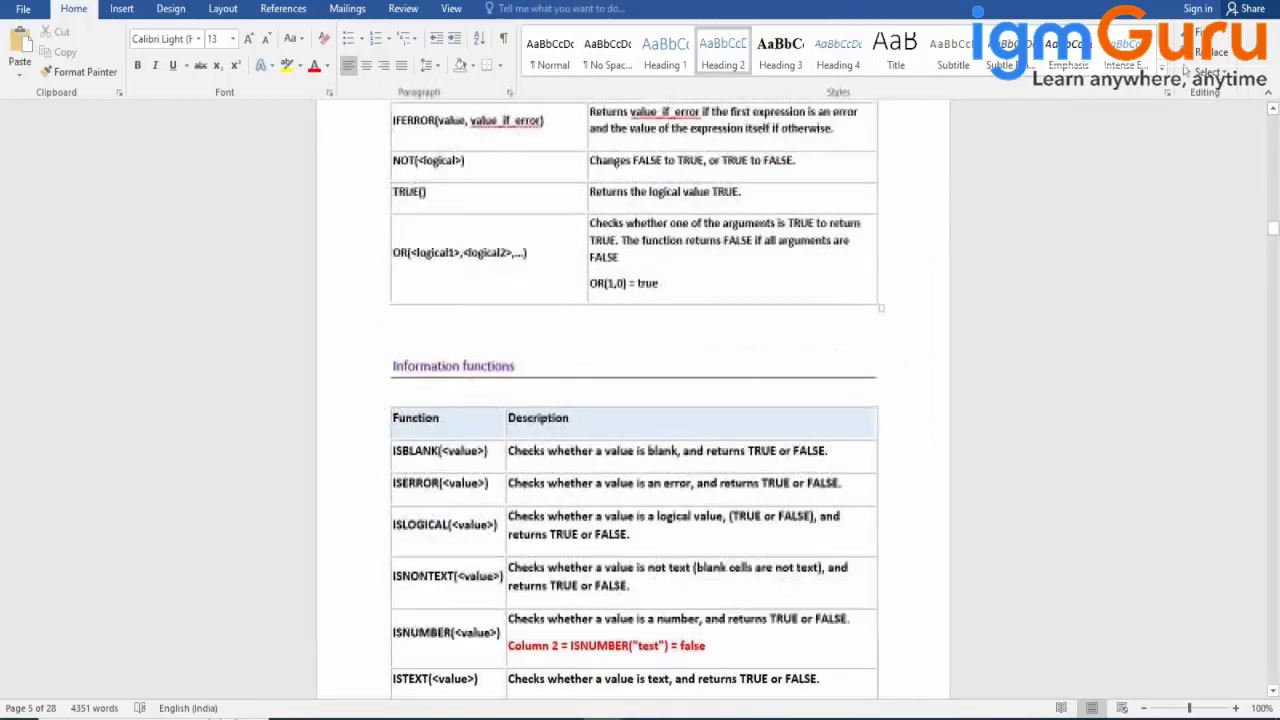
key("Down")
key("Down")
key("Down")
key("Down")
key("Down")
key("Down")
key("Down")
key("Down")
key("Down")
key("Down")
key("Down")
key("Down")
key("Down")
key("Down")
key("Down")
key("Down")
key("Down")
key("Down")
key("Down")
key("Down")
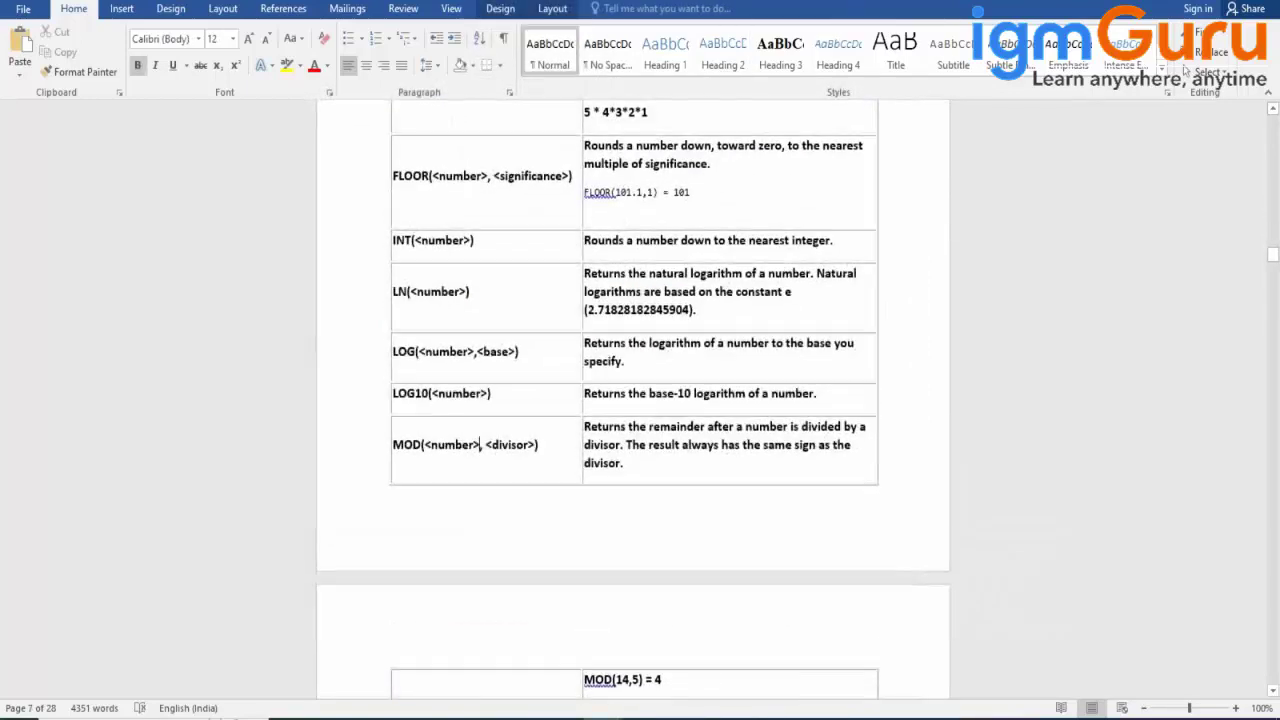
- Examine the Math and Trig Functions table from its beginning, covering ABS, CEILING, FACT, FLOOR, MOD, POWER and QUOTIENT
key("Up")
key("Up")
key("Up")
key("Up")
key("Up")
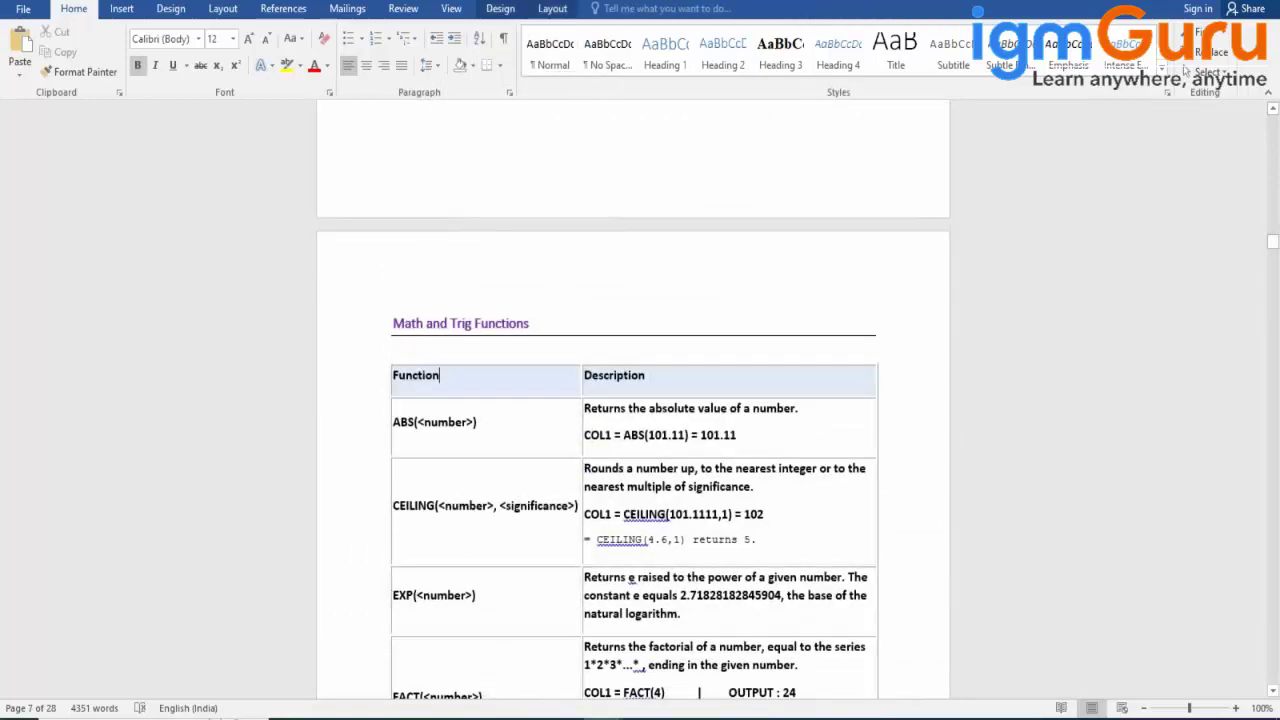
key("Down")
key("Down")
key("Down")
key("Down")
key("Down")
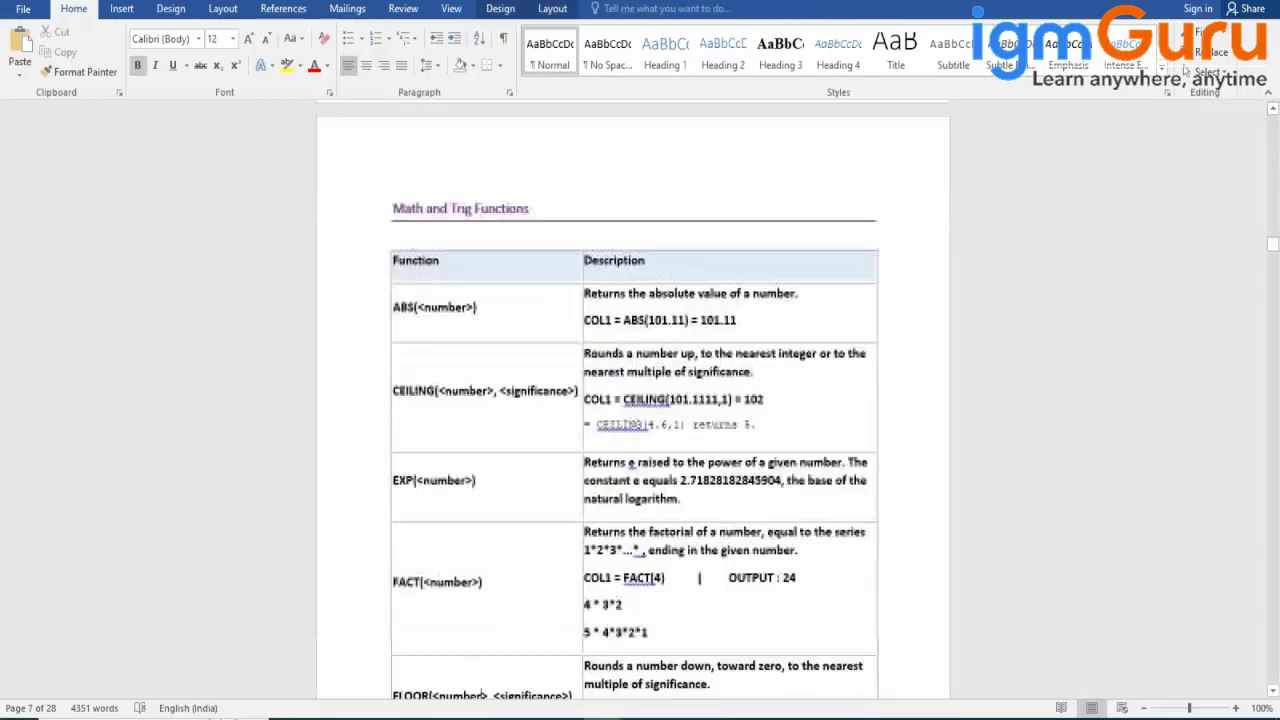
key("Down")
key("Down")
key("Down")
key("Down")
key("Down")
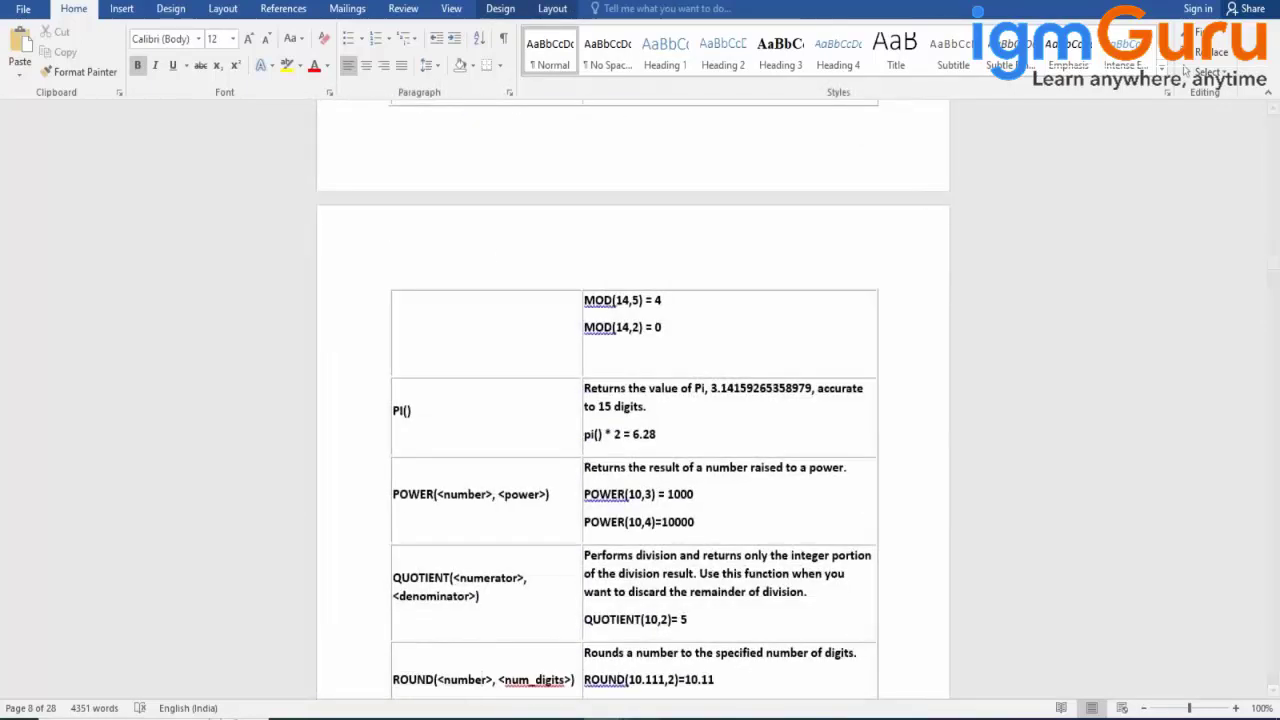
- Switch to Power BI and add a calculated column to factTable, starting its formula with Sq = SQRT(
mouse_move(565, 718)
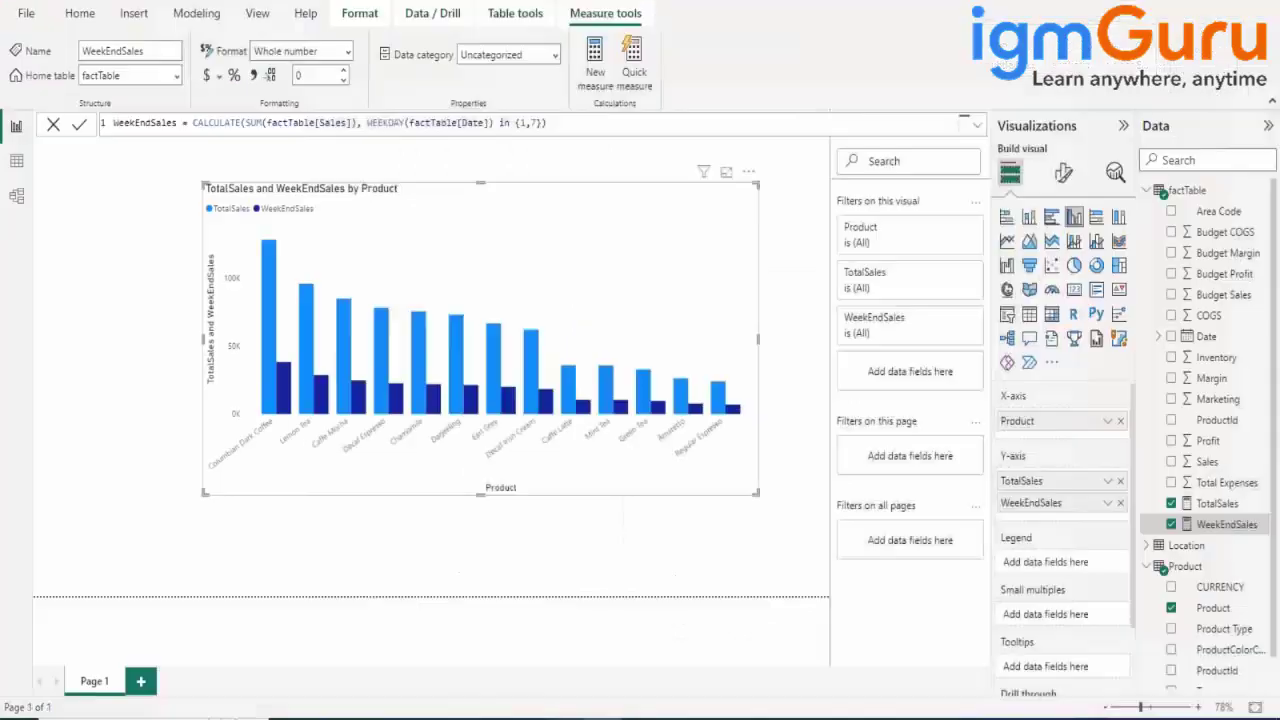
left_click(1180, 191)
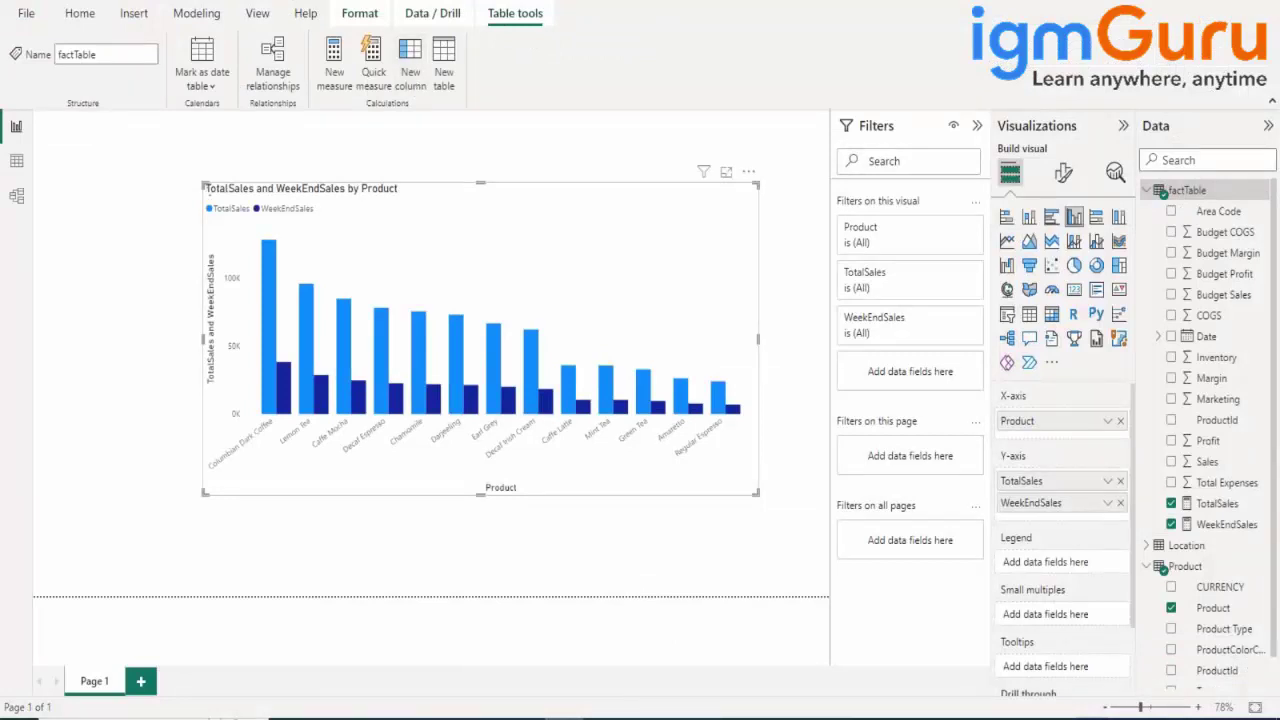
left_click(410, 72)
double_click(128, 122)
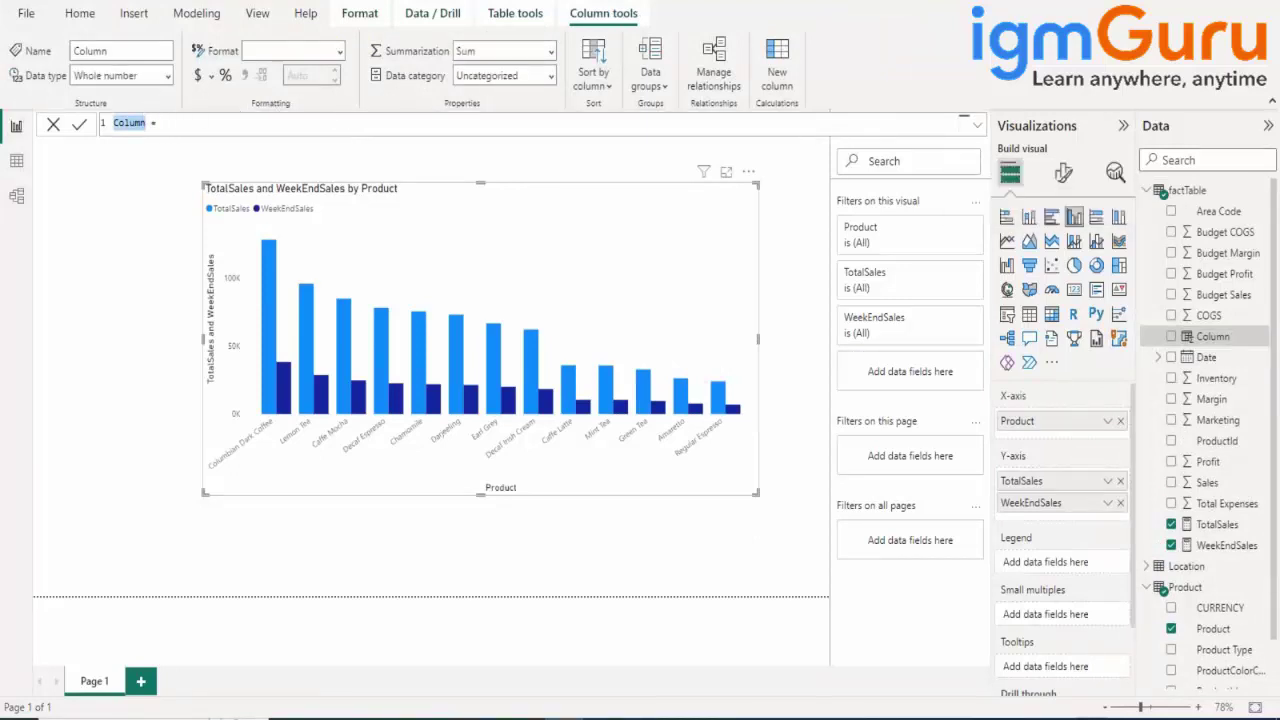
key("ctrl+a")
key("BackSpace")
type("Sq = sq")
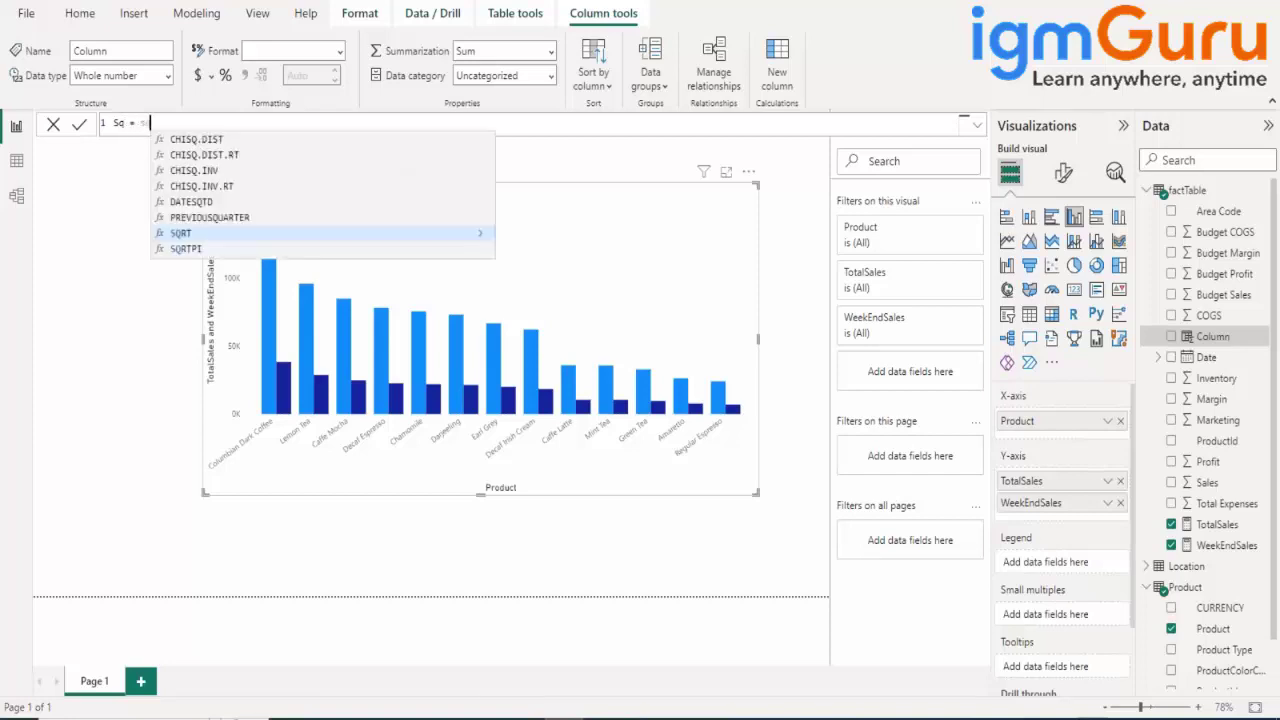
type("r")
key("Tab")
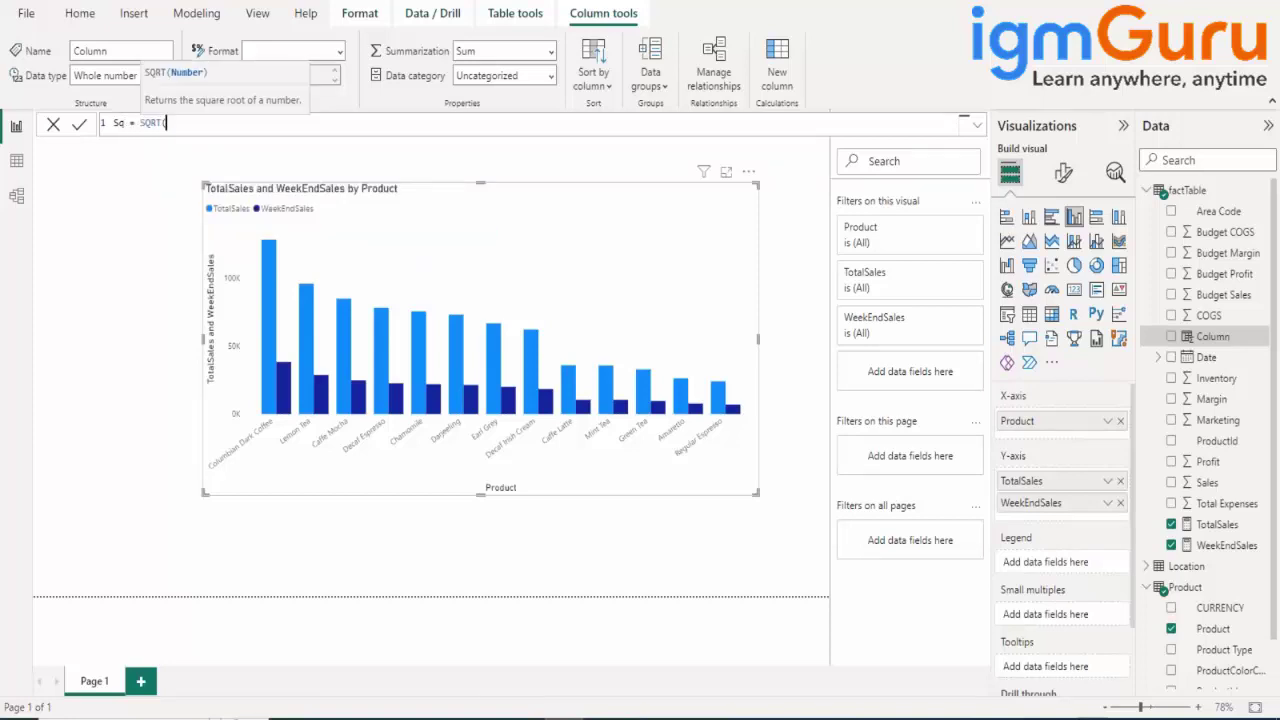
- Complete the square root formula with factTable[Sales] as its argument
type("fac")
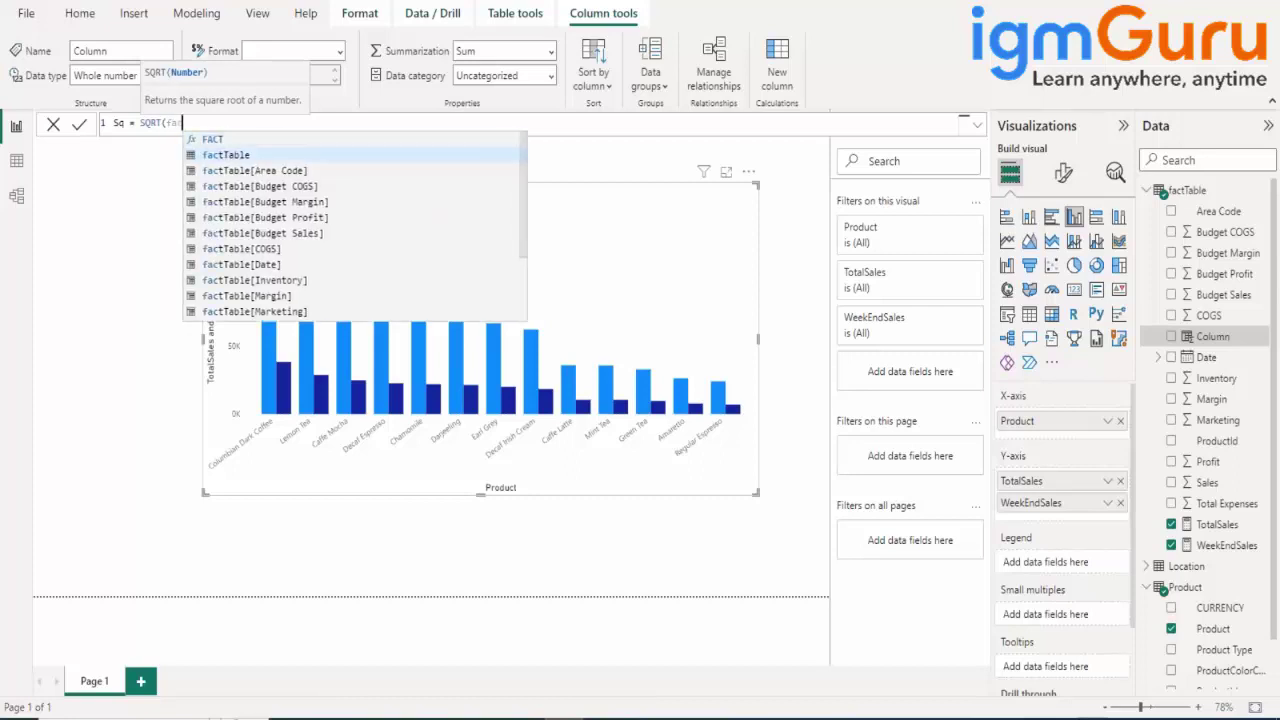
key("Down")
key("Down")
key("Down")
key("Down")
key("Down")
key("Down")
key("Down")
key("Down")
key("Down")
key("Down")
key("Down")
key("Down")
key("Tab")
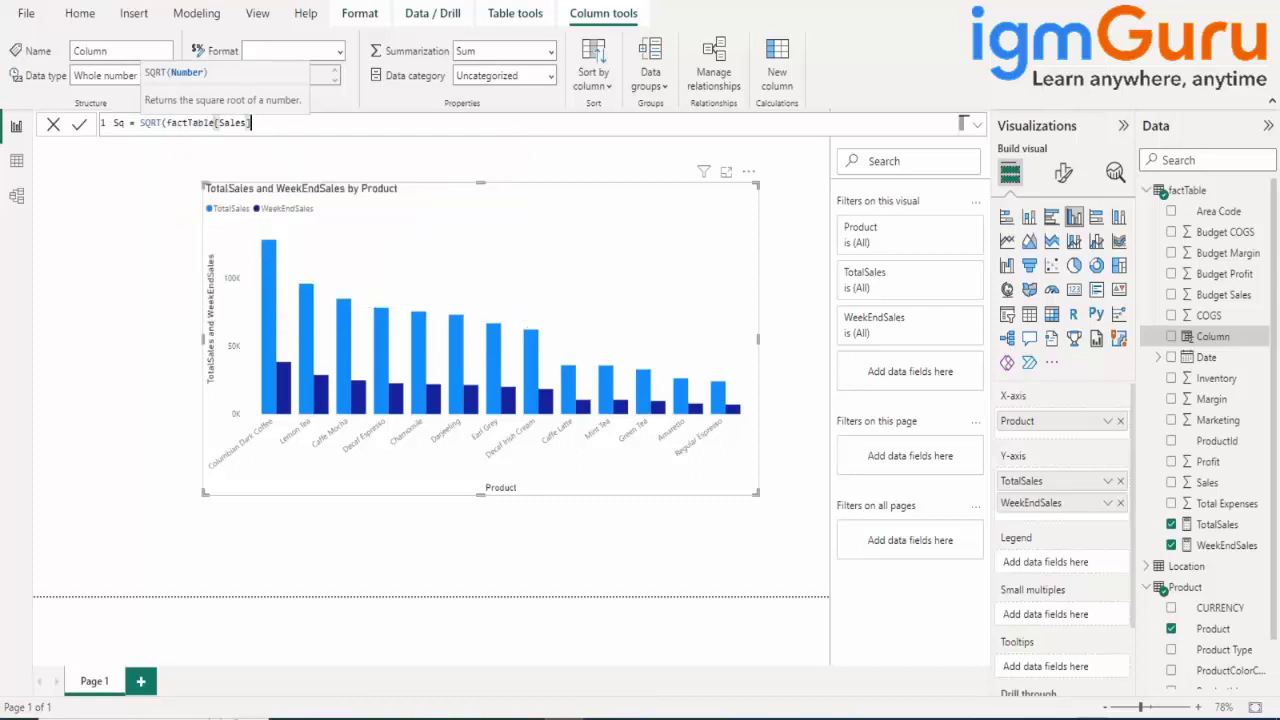
type(")")
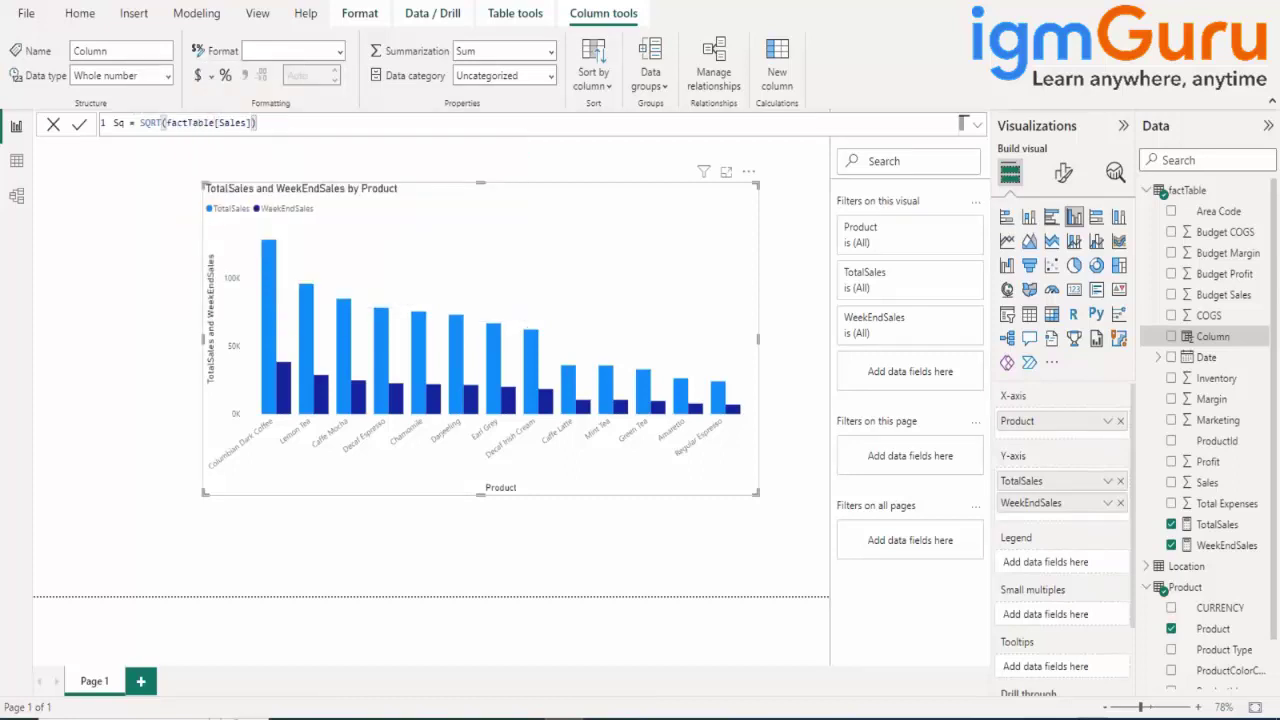
- Change the new column's name in the formula to SqValue and commit the column
left_click(124, 122)
type("Value")
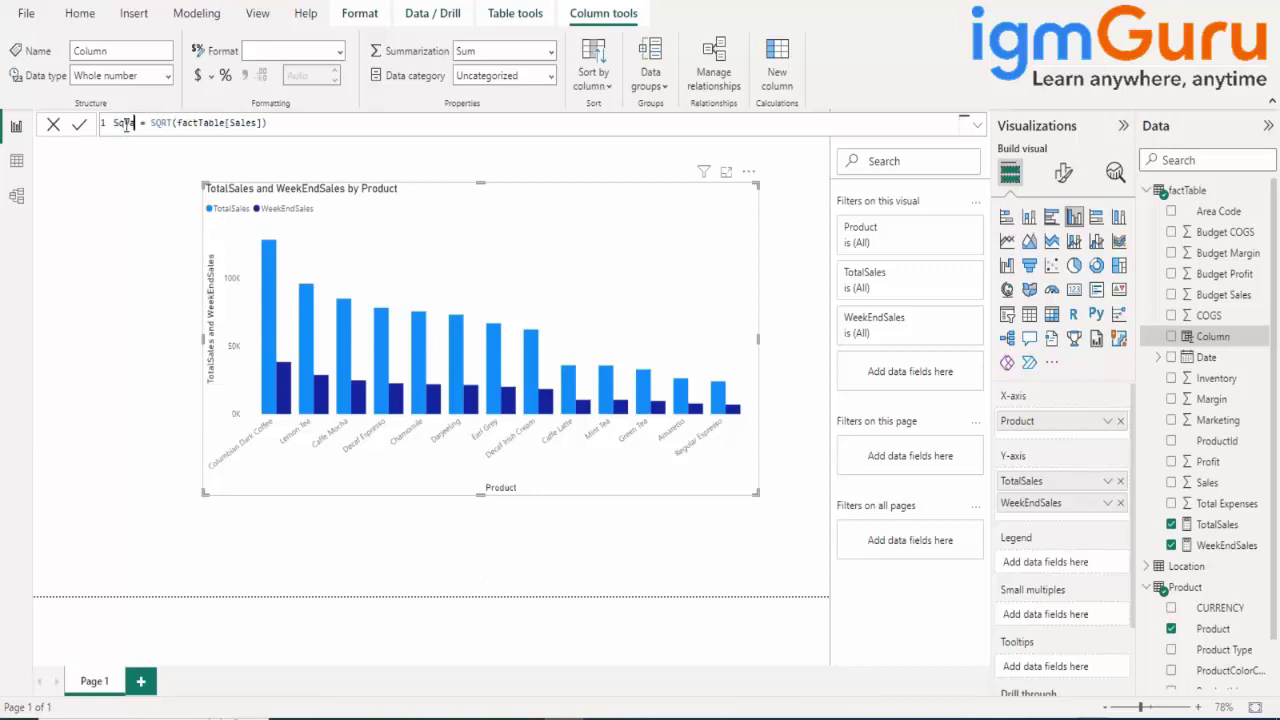
key("BackSpace")
key("BackSpace")
key("BackSpace")
type("lue")
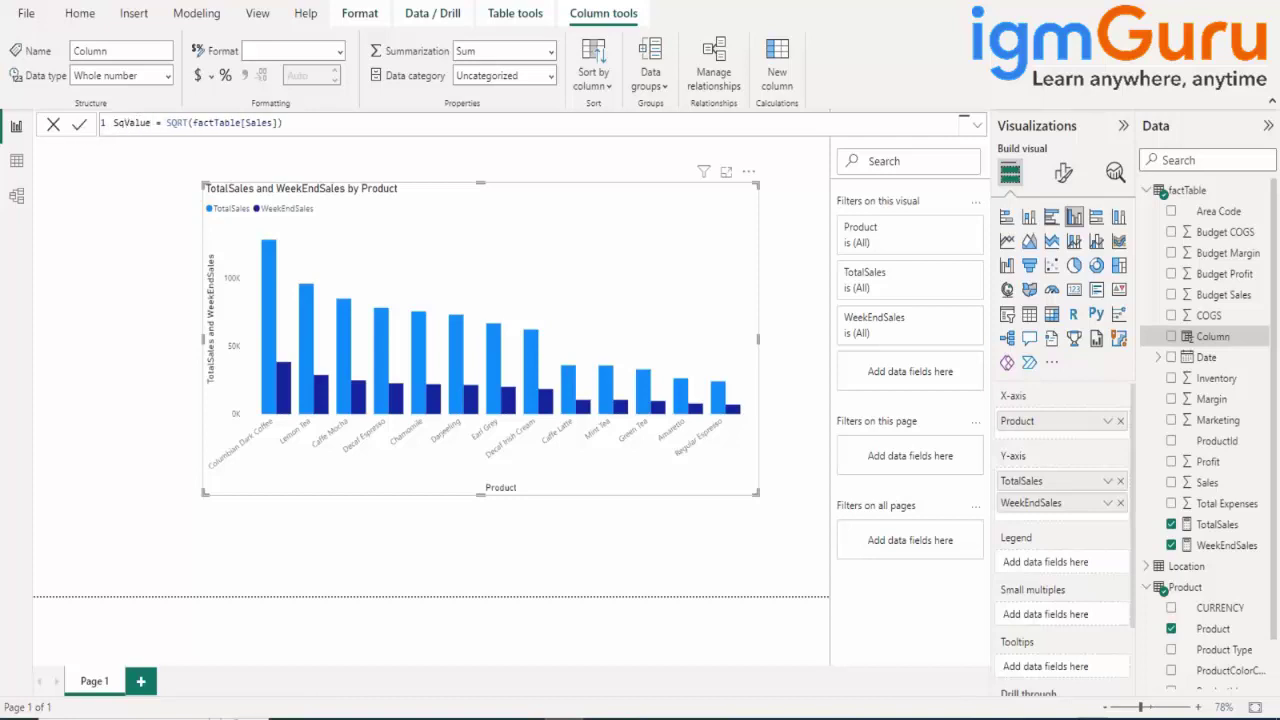
left_click(79, 124)
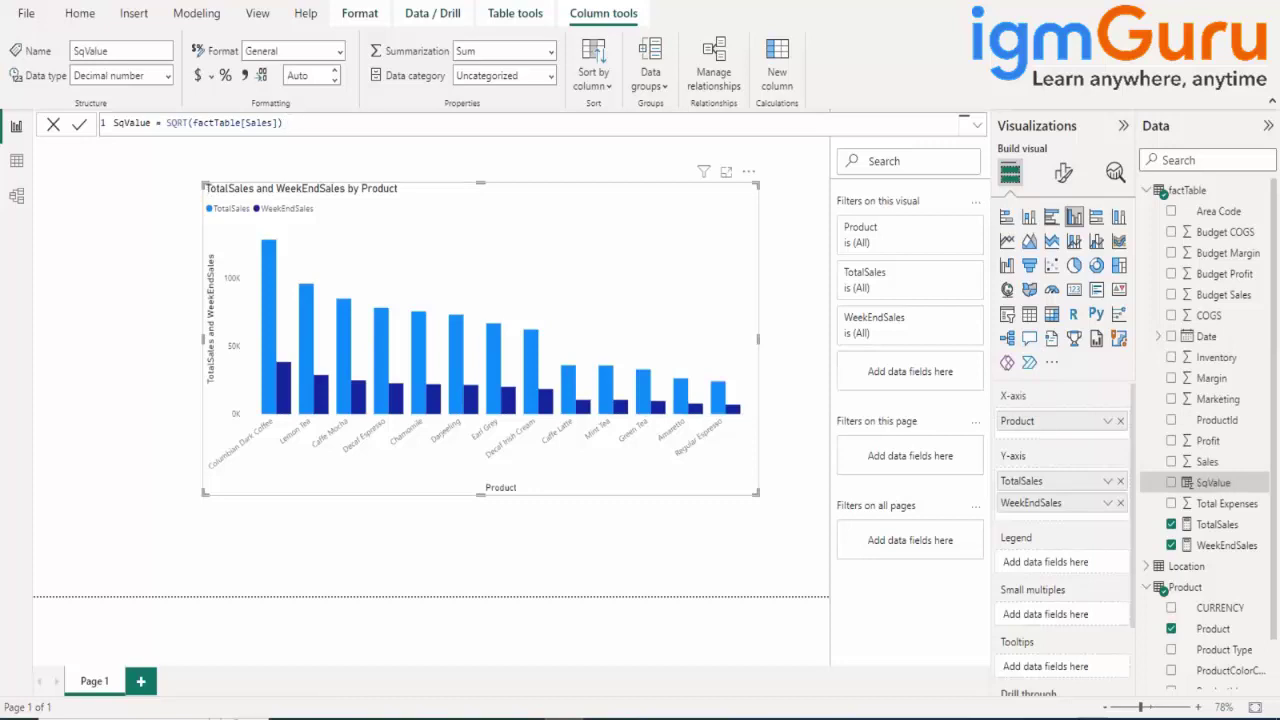
- In the factTable data view, change the SqValue formula to ROUND( SQRT(factTable[Sales]),2) and commit it
left_click(16, 160)
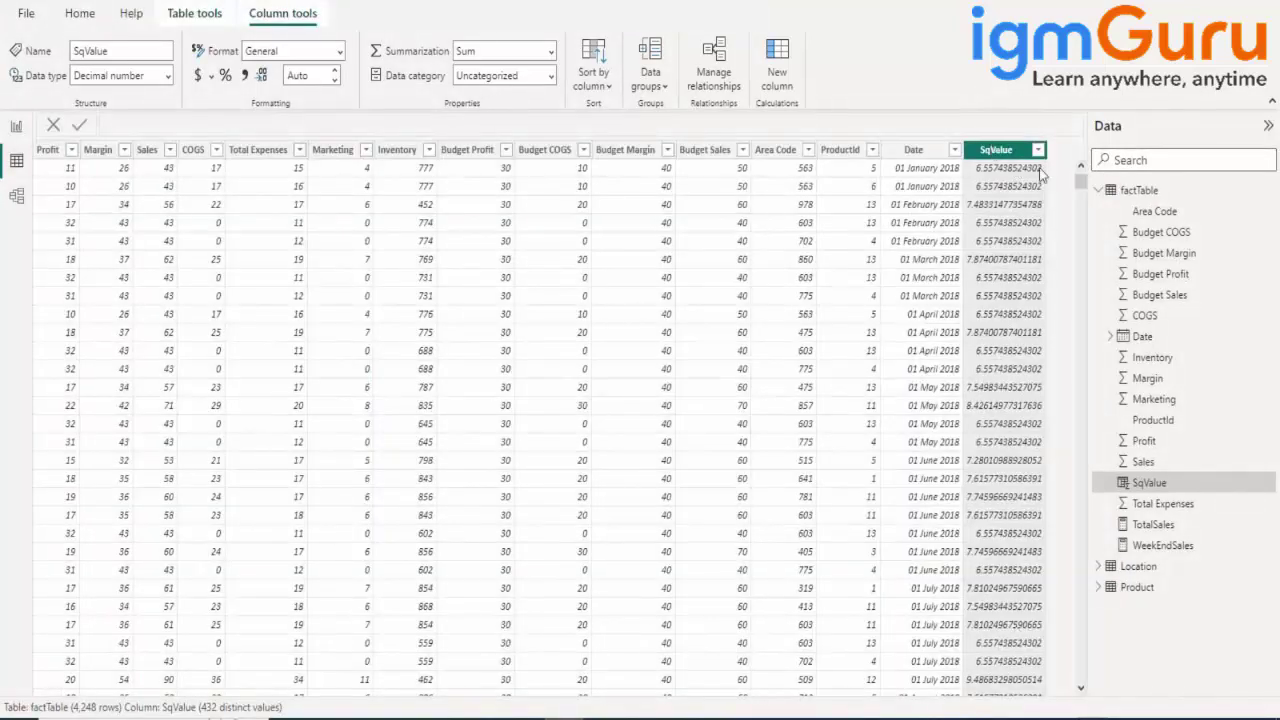
left_click(1140, 480)
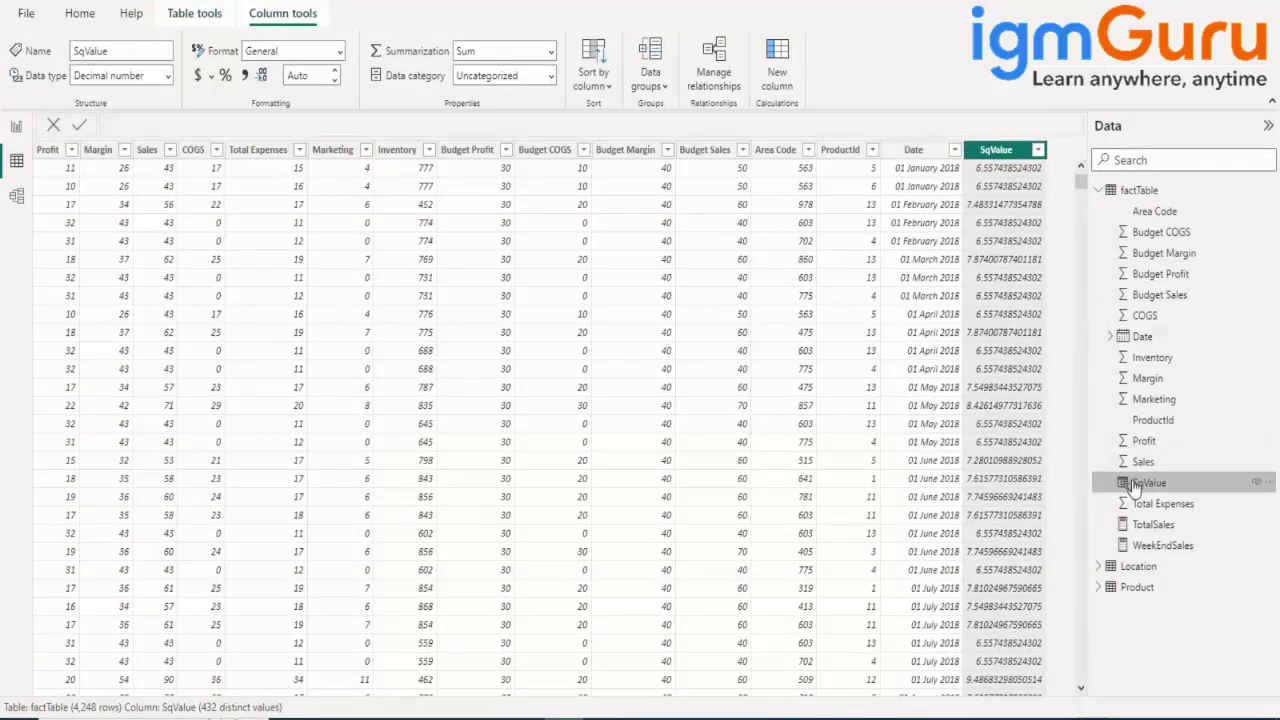
left_click(160, 122)
type("ROUND(")
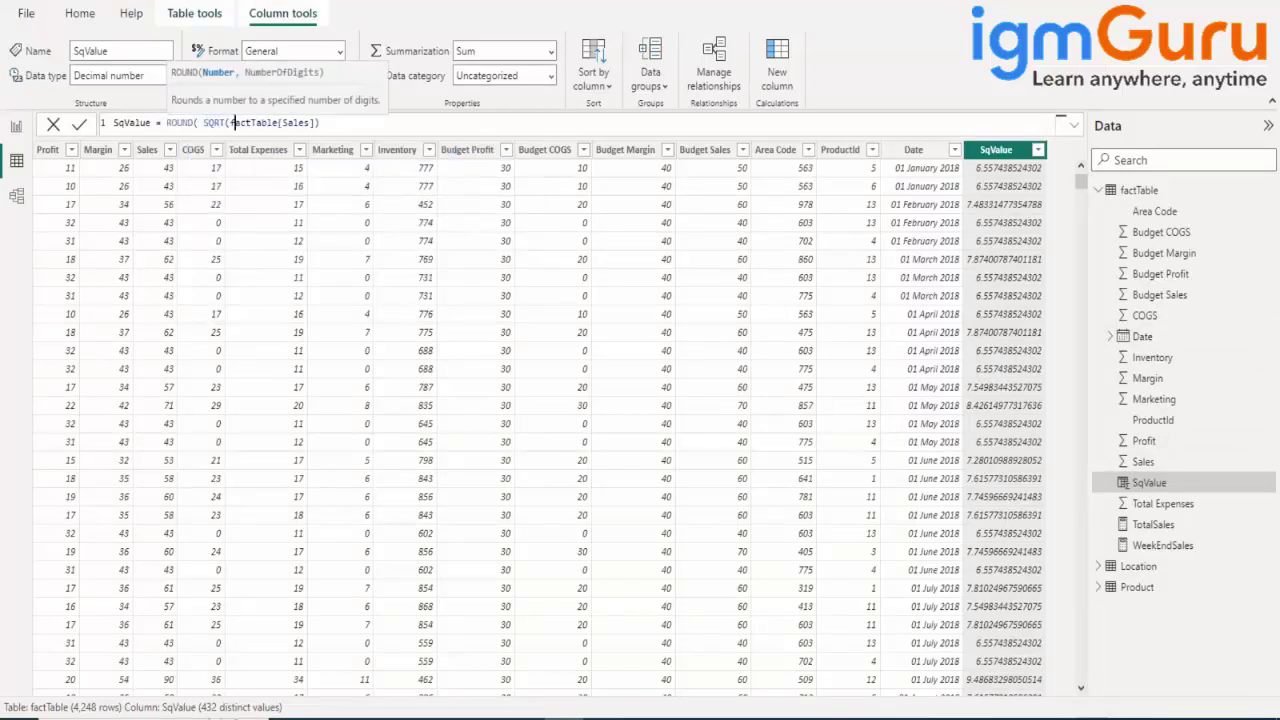
key("Right")
key("Right")
key("Right")
key("Right")
key("Right")
key("Right")
key("Right")
key("Right")
key("Right")
key("Right")
key("Right")
key("Right")
key("Right")
key("Right")
key("Right")
key("Right")
key("Right")
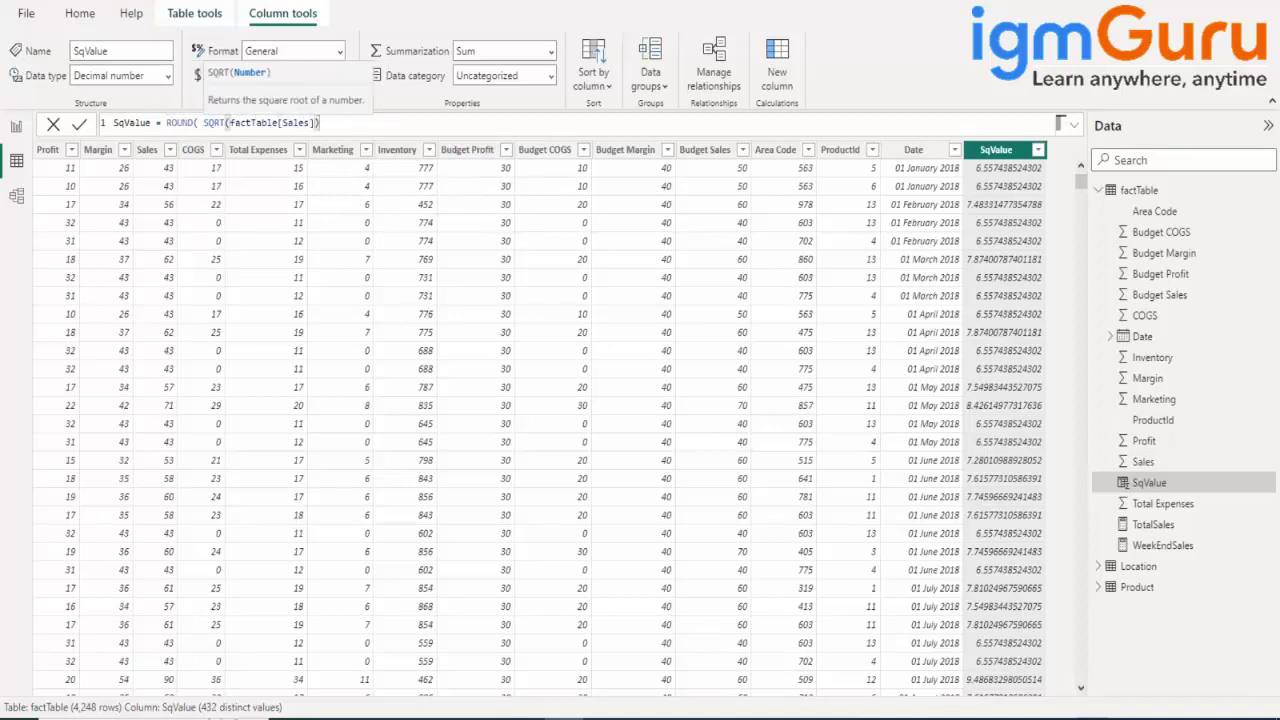
type(",2)")
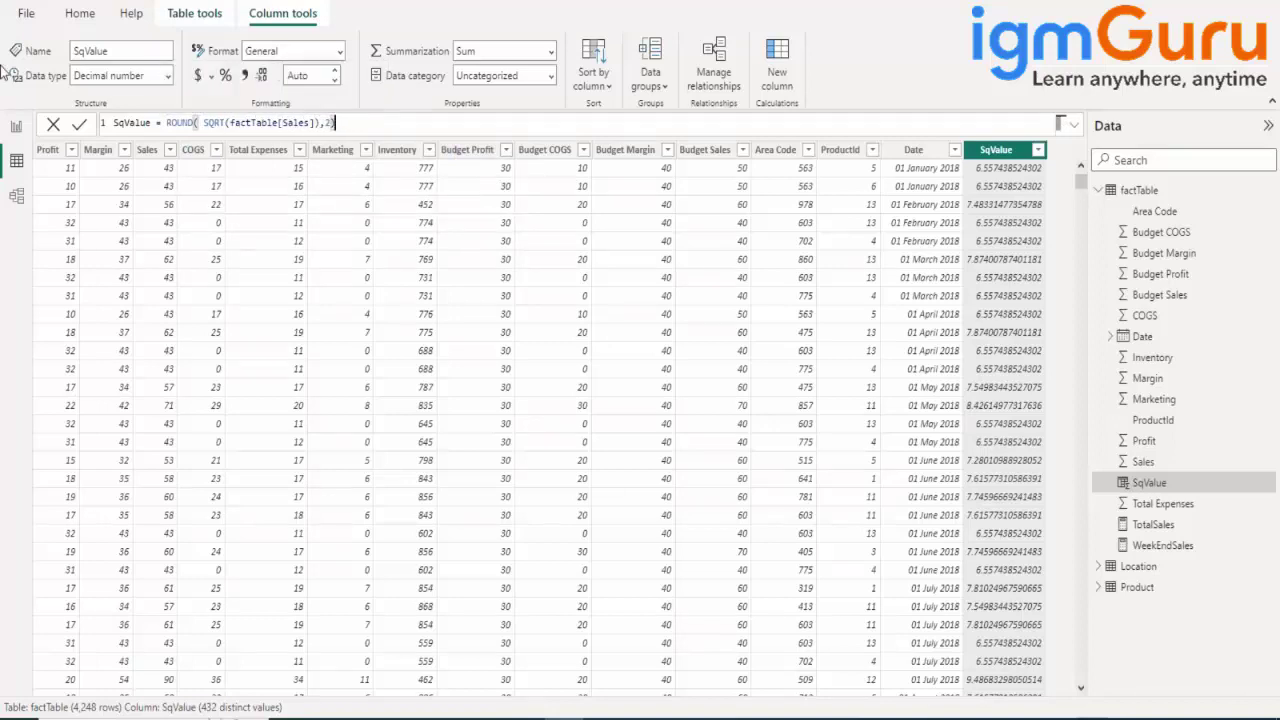
left_click(79, 126)
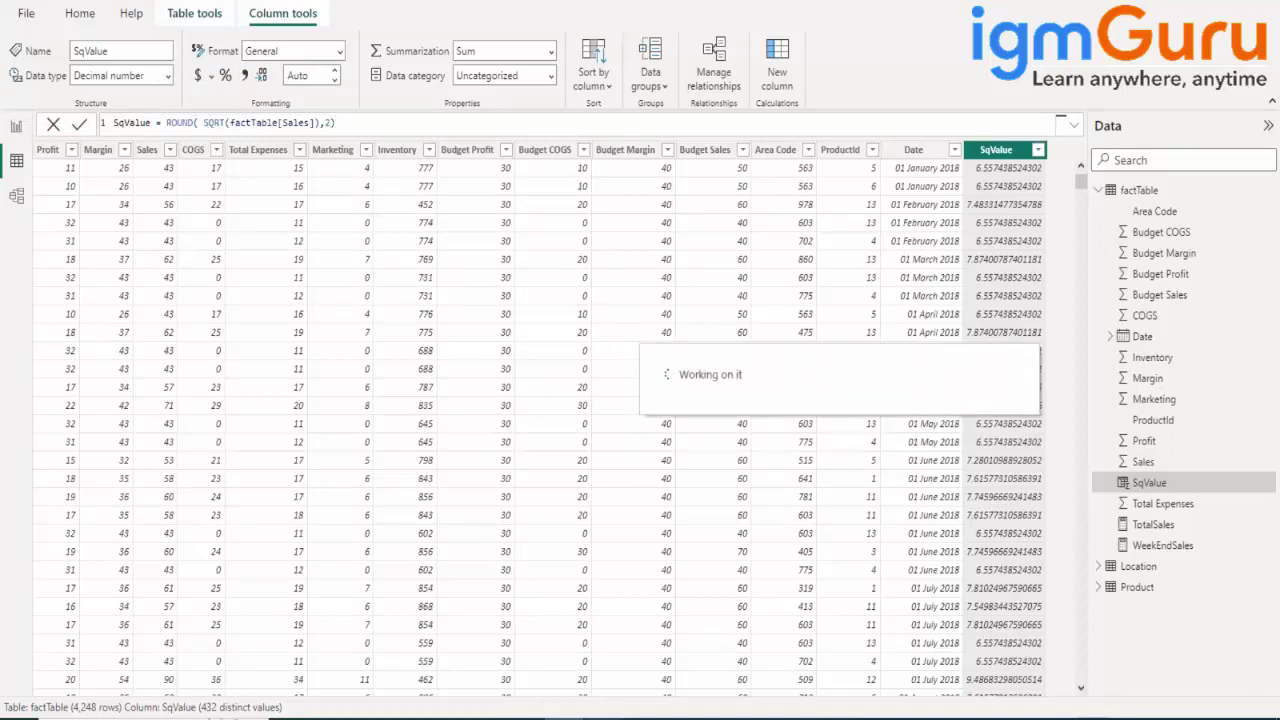
- Switch to the Word notes and examine the rounding and random number functions, the Text Functions table and the Date and Time functions
left_click(558, 657)
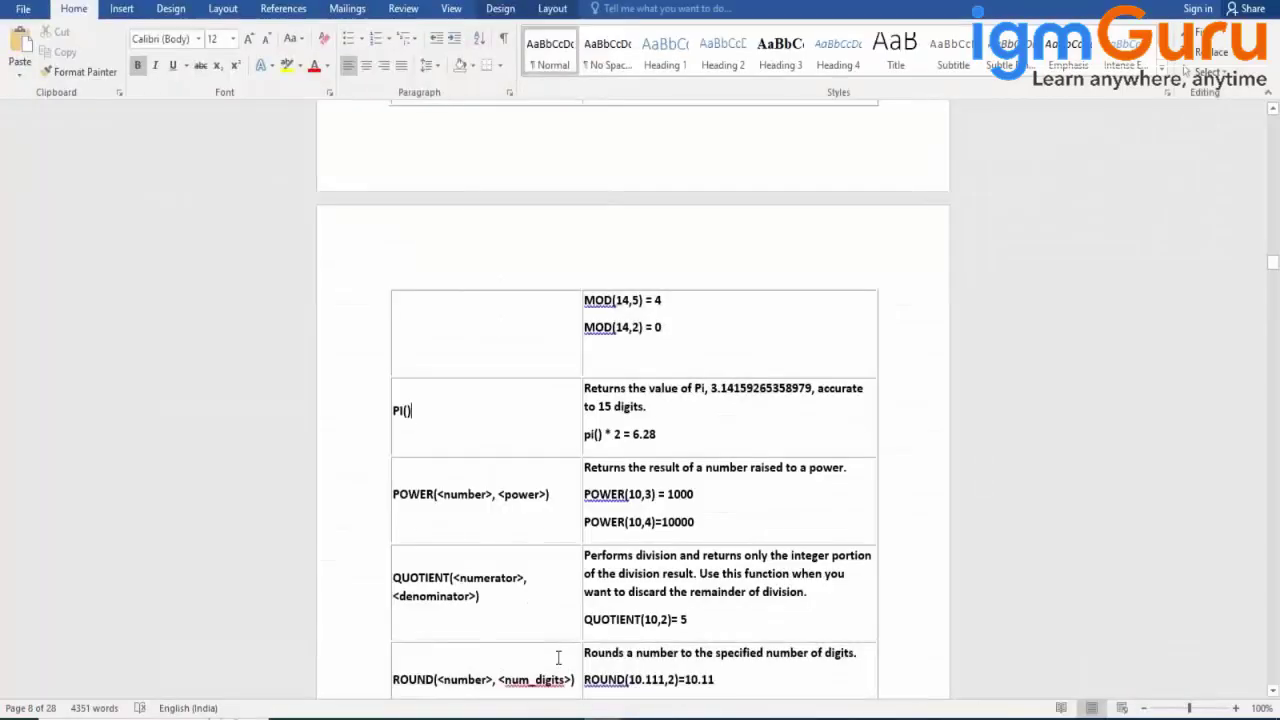
scroll(558, 657, "down", 15)
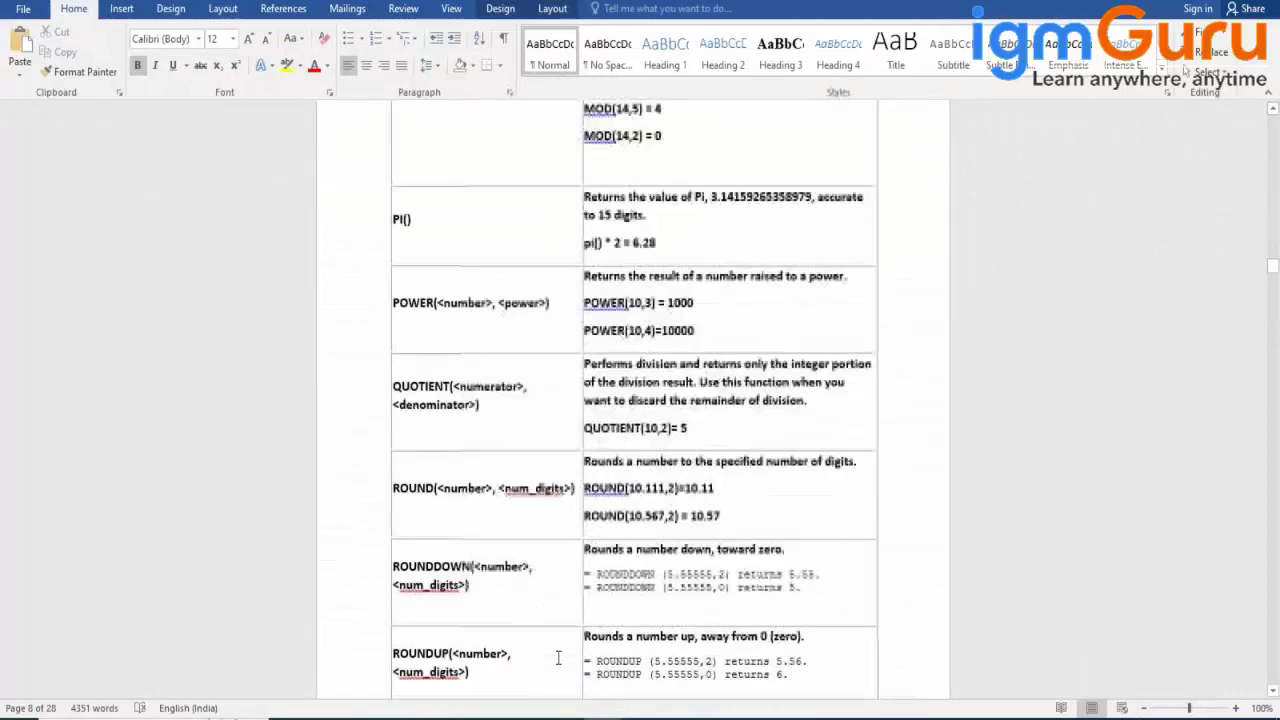
scroll(558, 657, "down", 15)
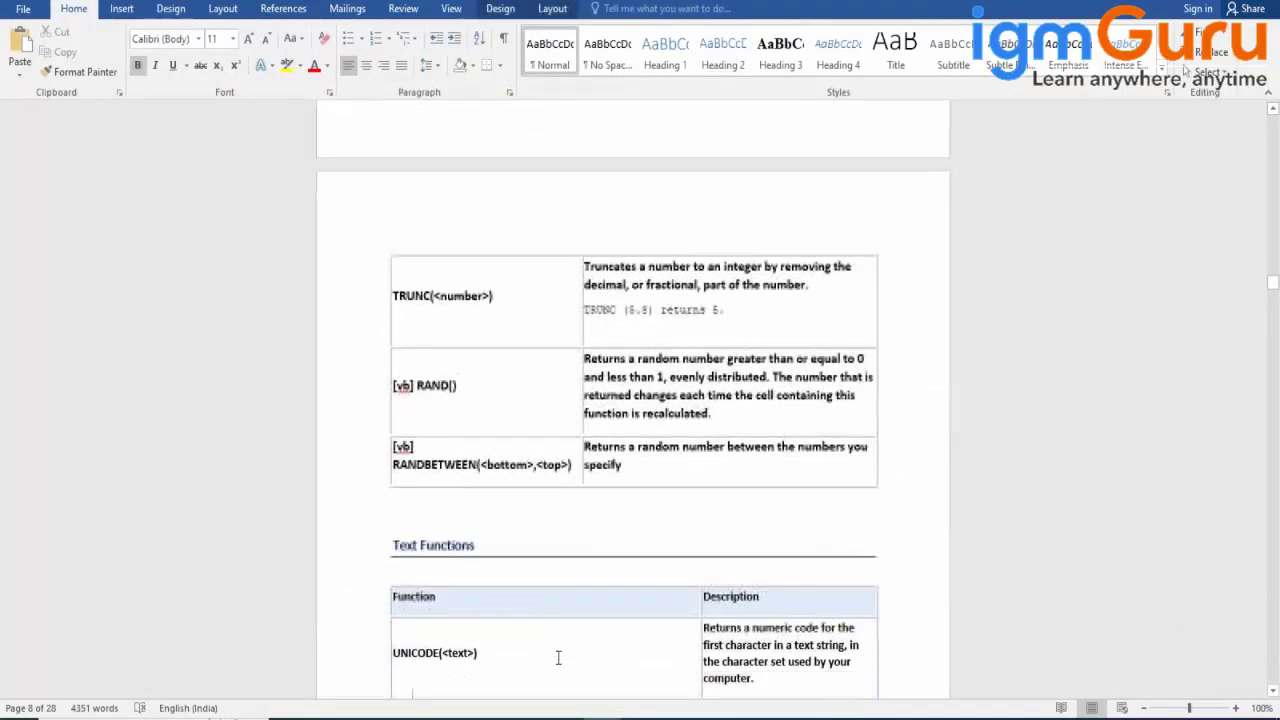
scroll(558, 657, "down", 5)
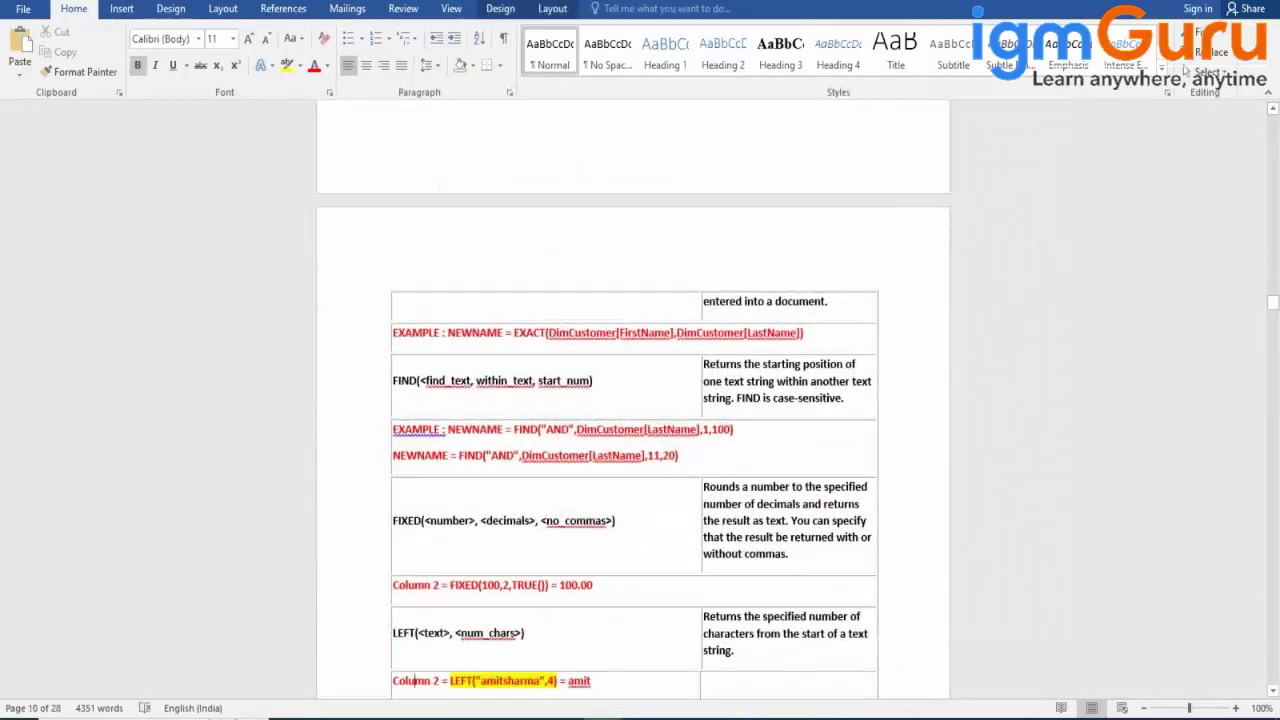
scroll(410, 688, "down", 14)
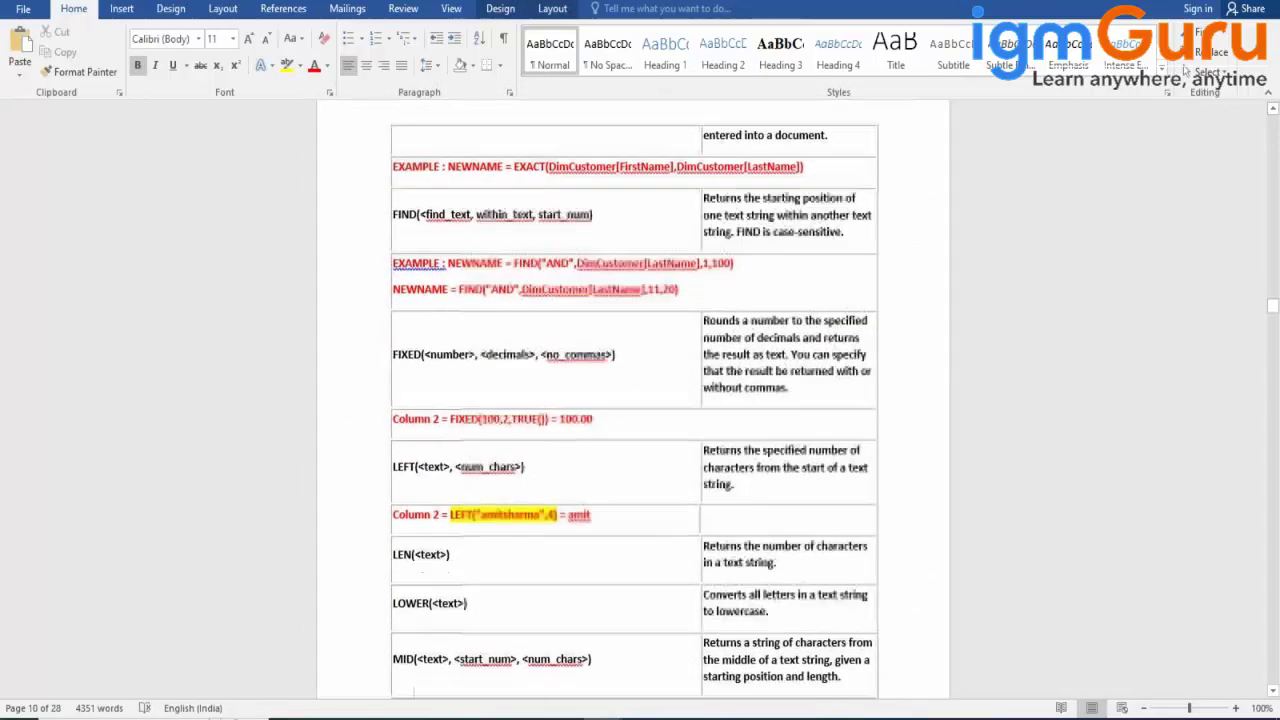
scroll(410, 697, "down", 6)
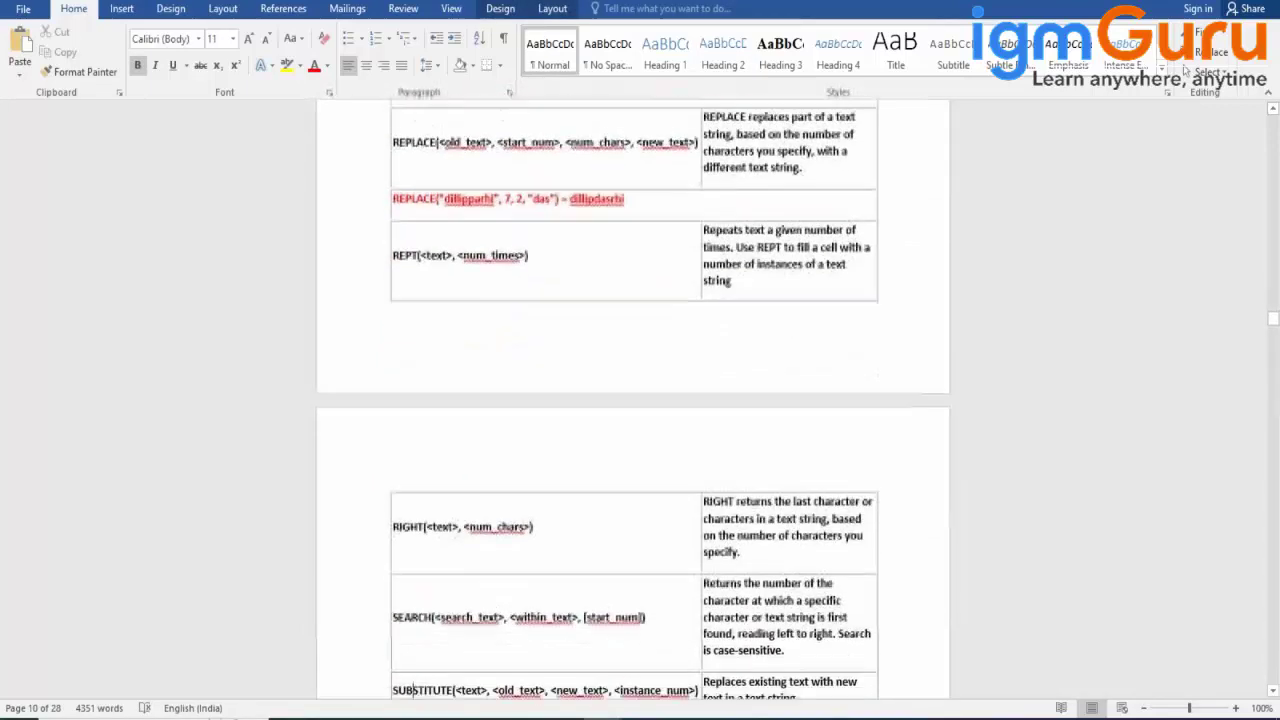
scroll(614, 543, "down", 4)
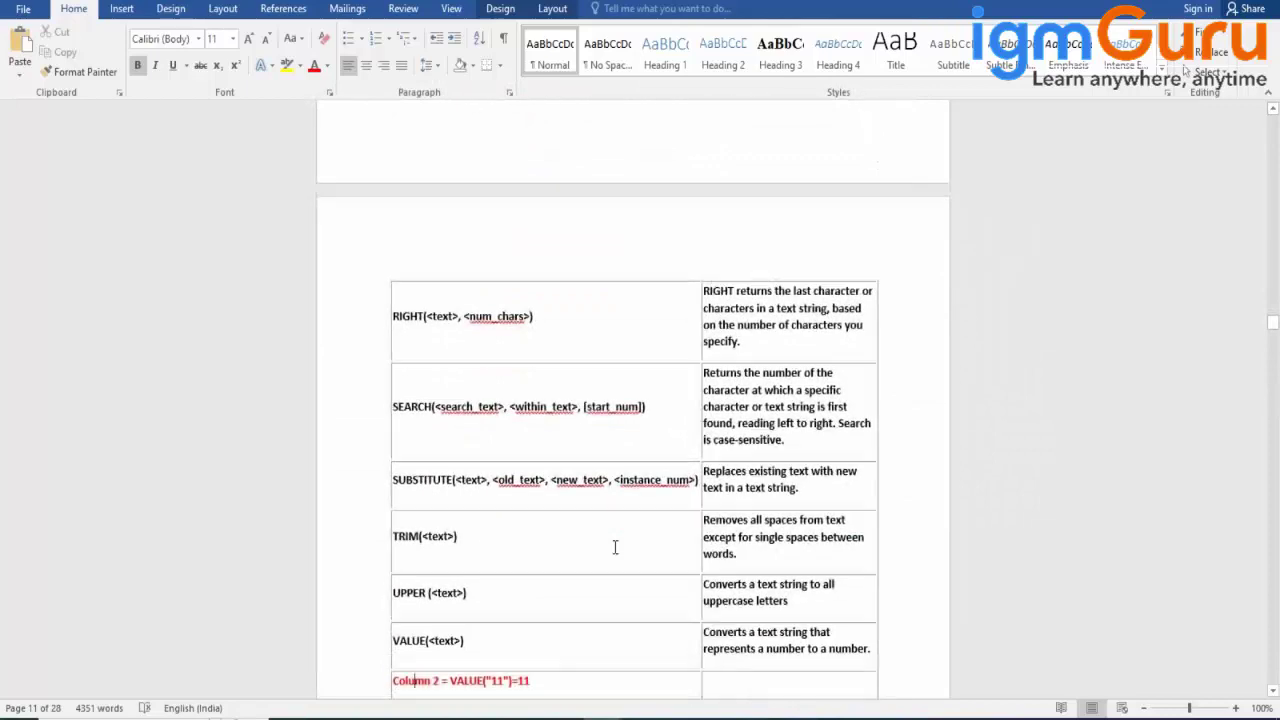
scroll(615, 547, "down", 18)
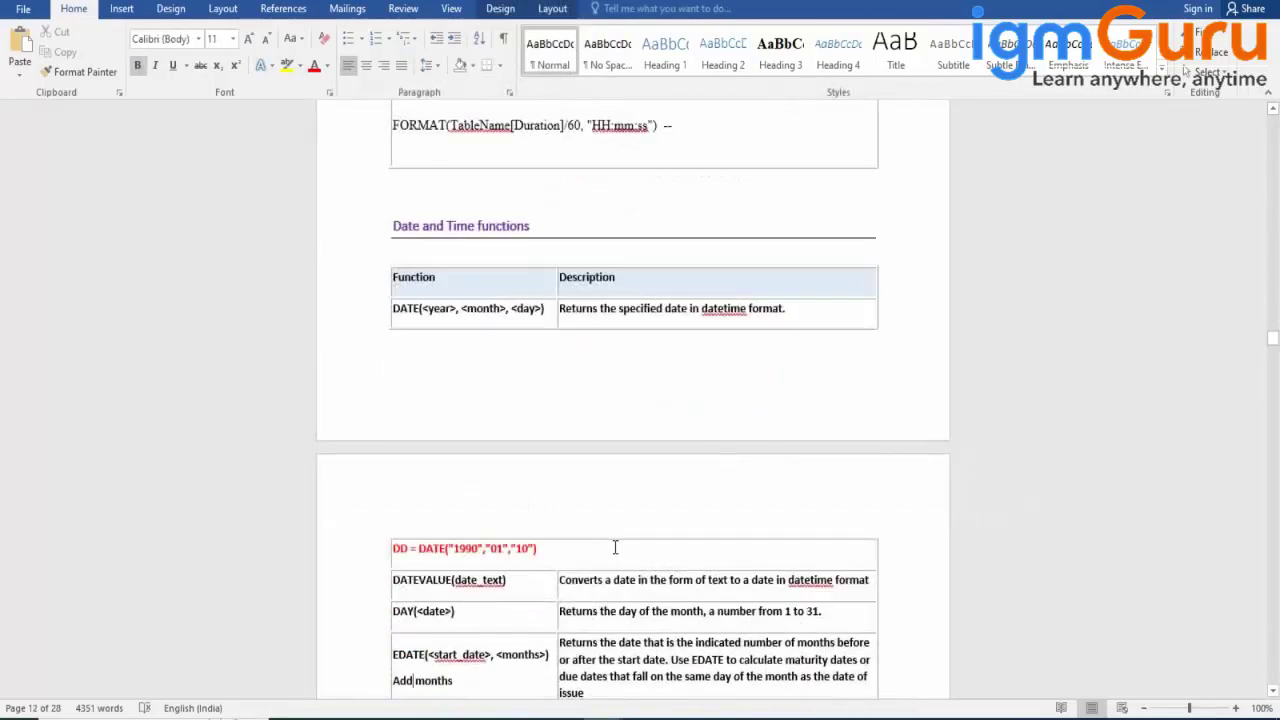
scroll(615, 547, "down", 3)
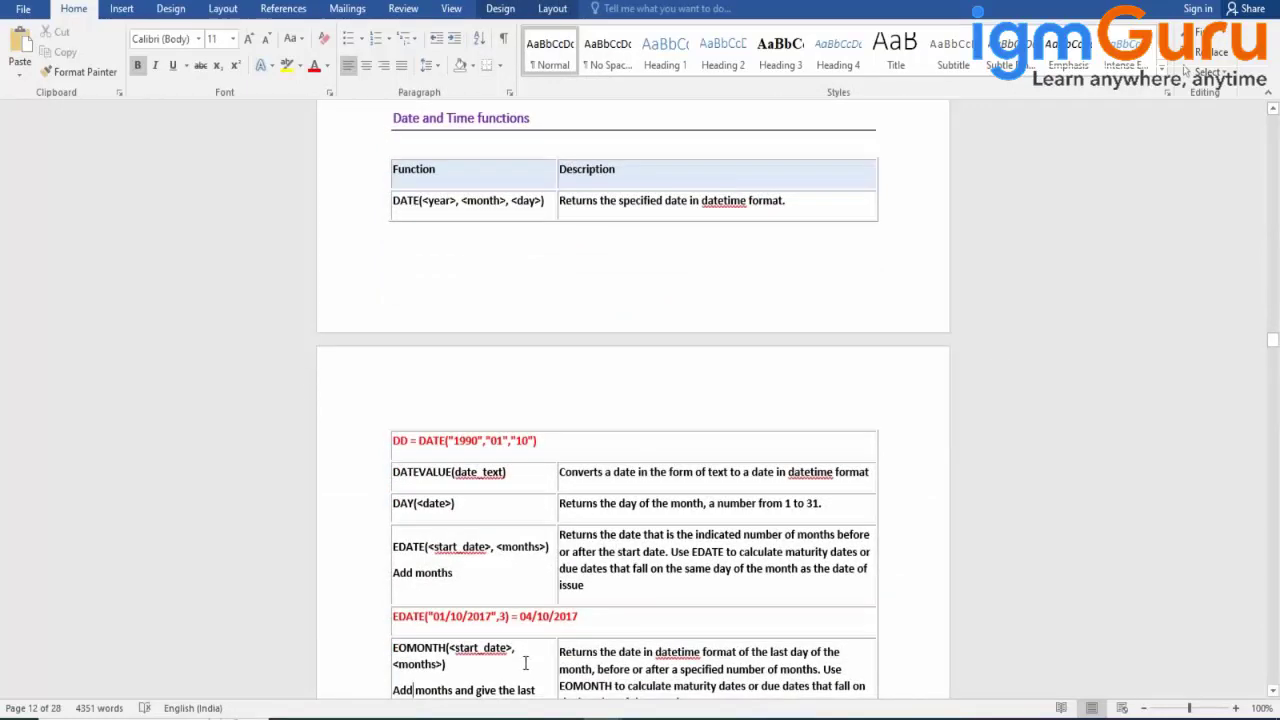
- Switch to Power BI and add a calculated column to factTable with the formula YEAR(factTable[Date])
key("alt+Tab")
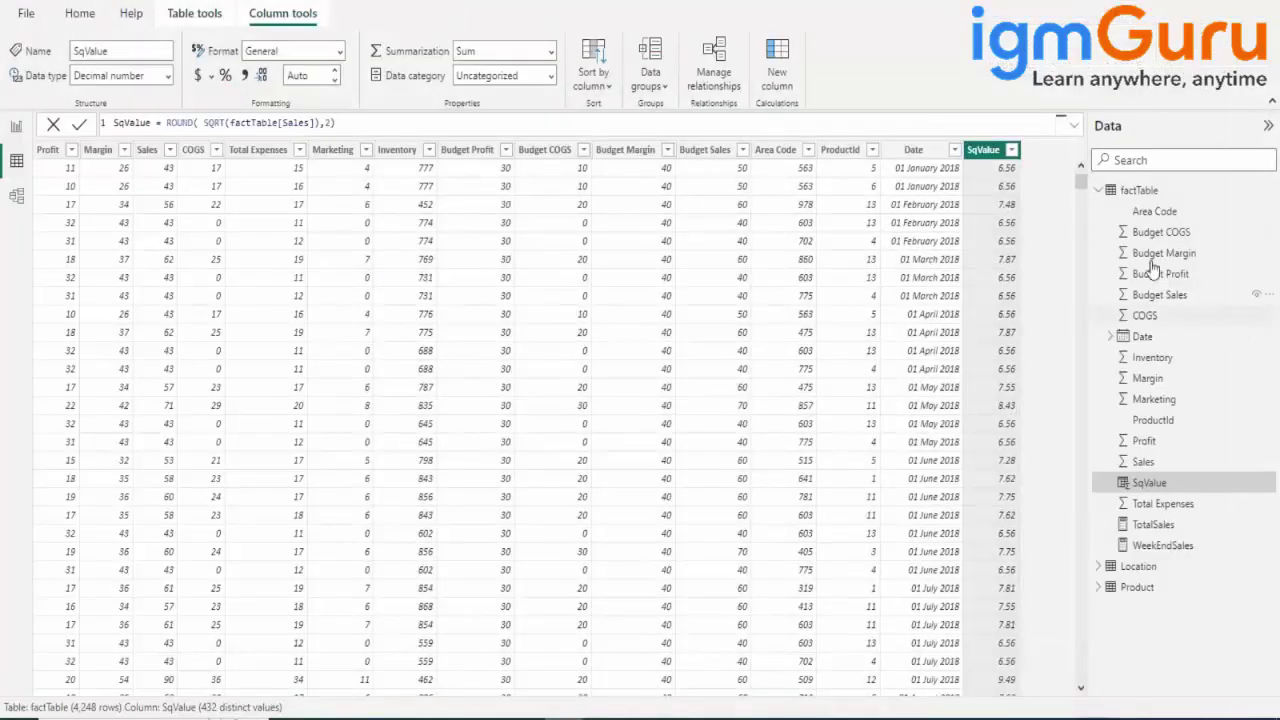
left_click(1143, 191)
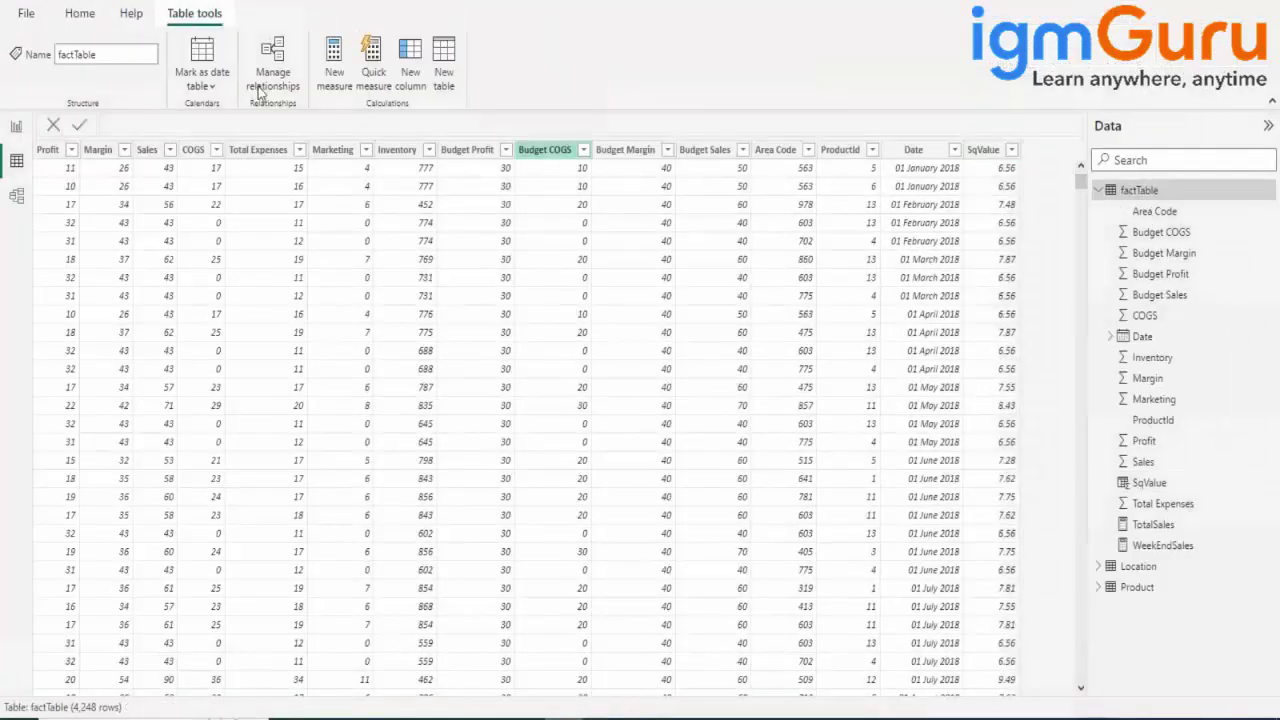
left_click(424, 63)
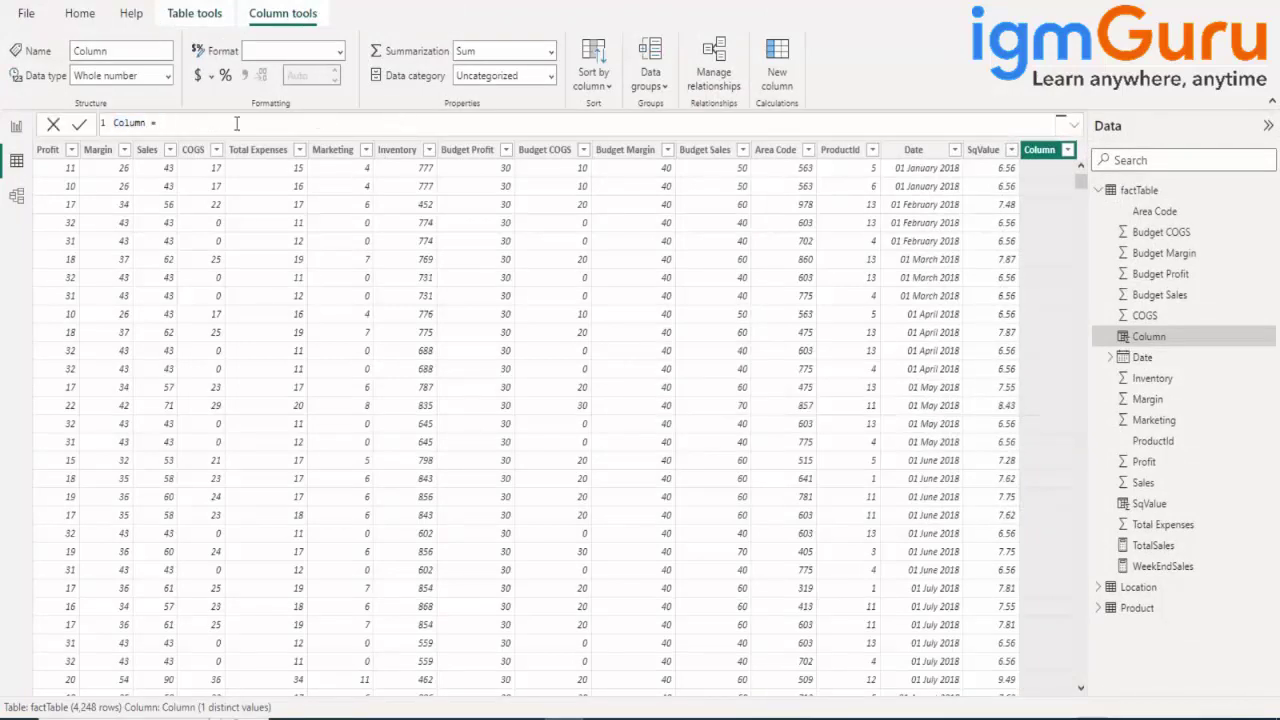
type("YEAR(")
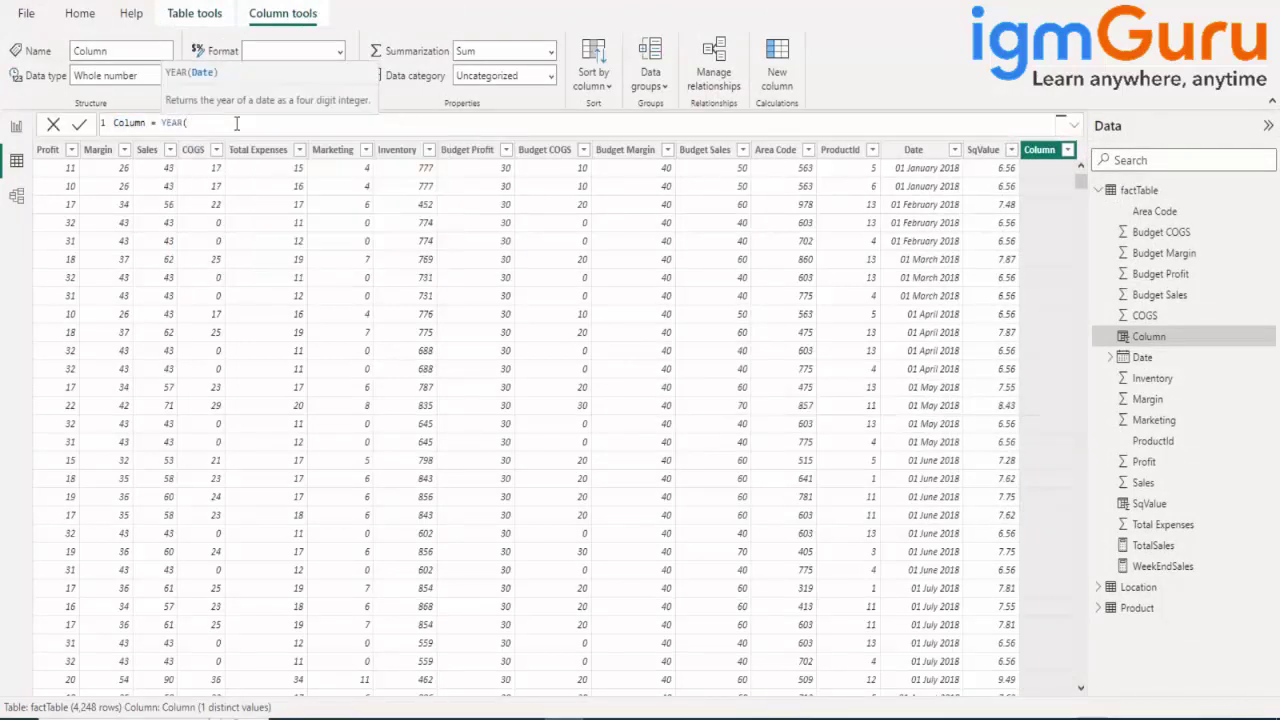
type("fac")
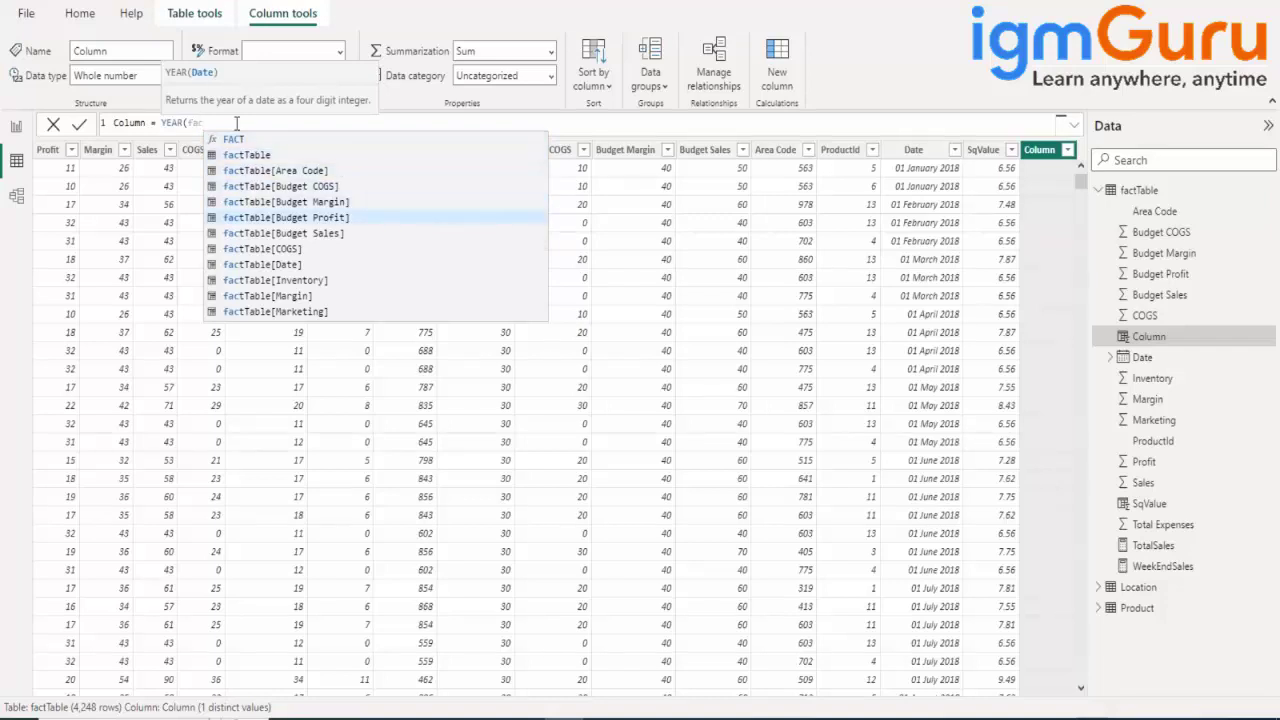
key("Down")
key("Down")
key("Down")
key("Tab")
type(")")
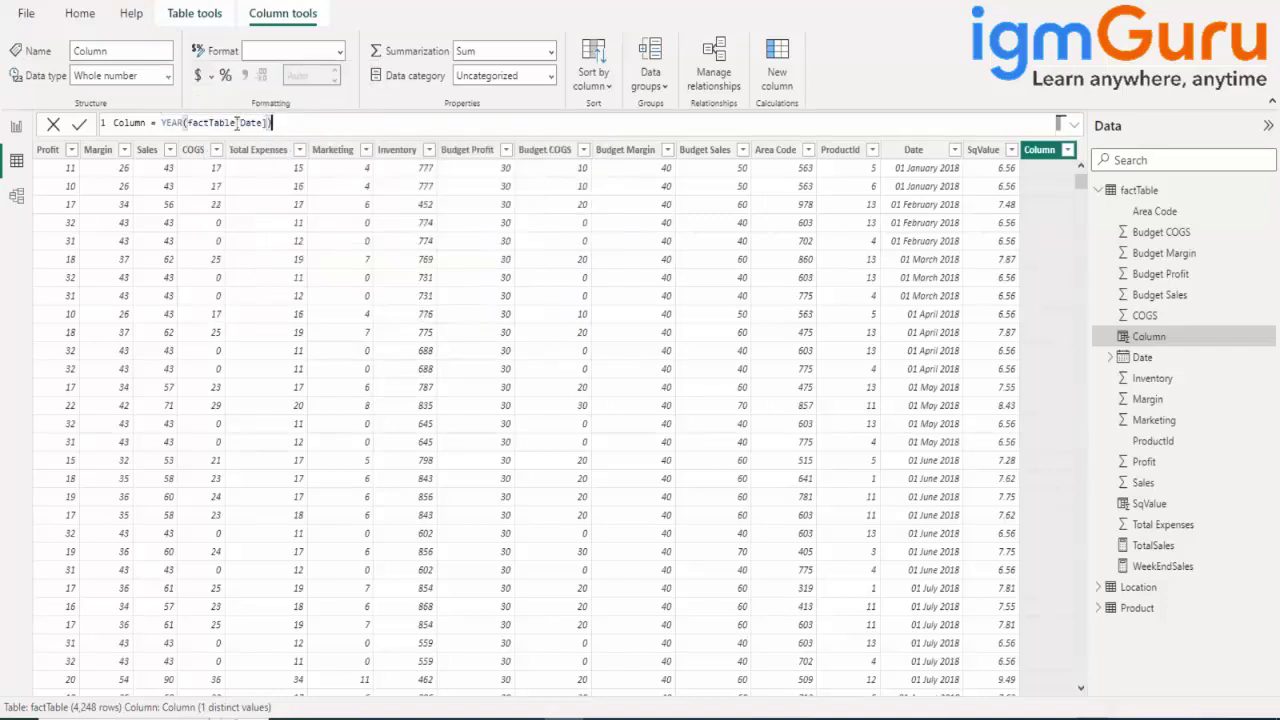
- Change the new column's name in the formula to YearVal and commit the column
double_click(121, 122)
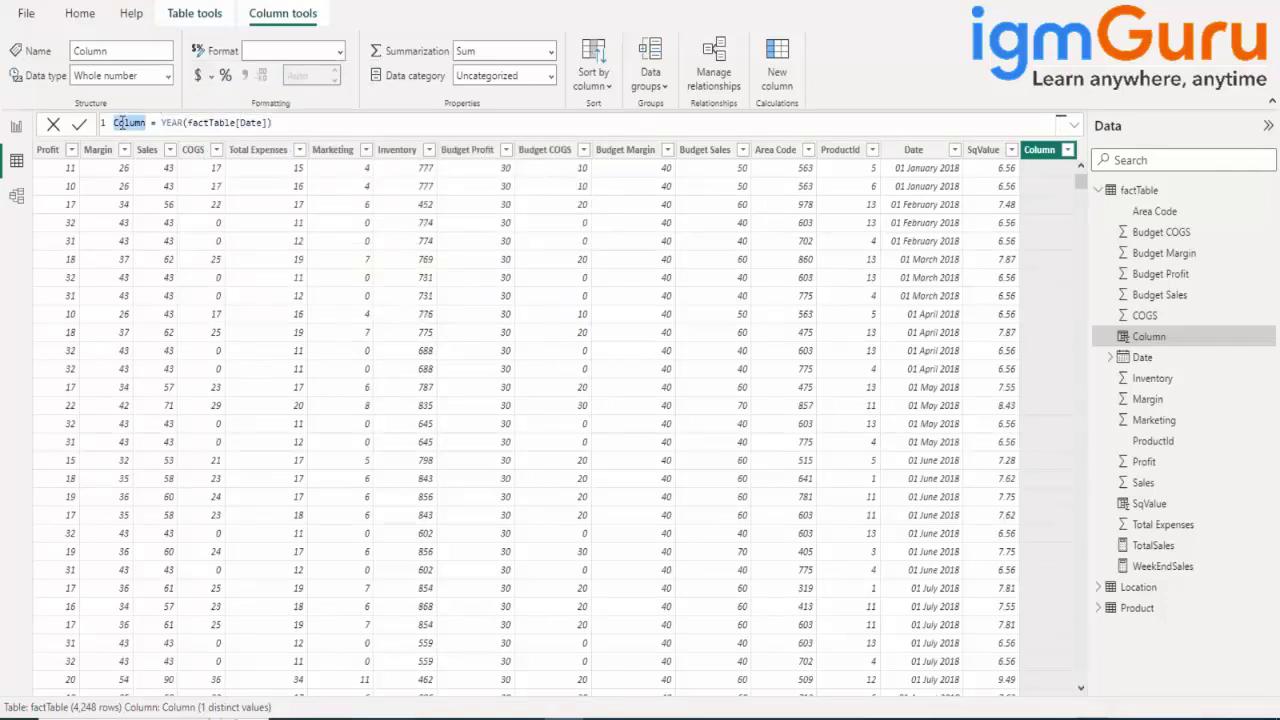
type("Year")
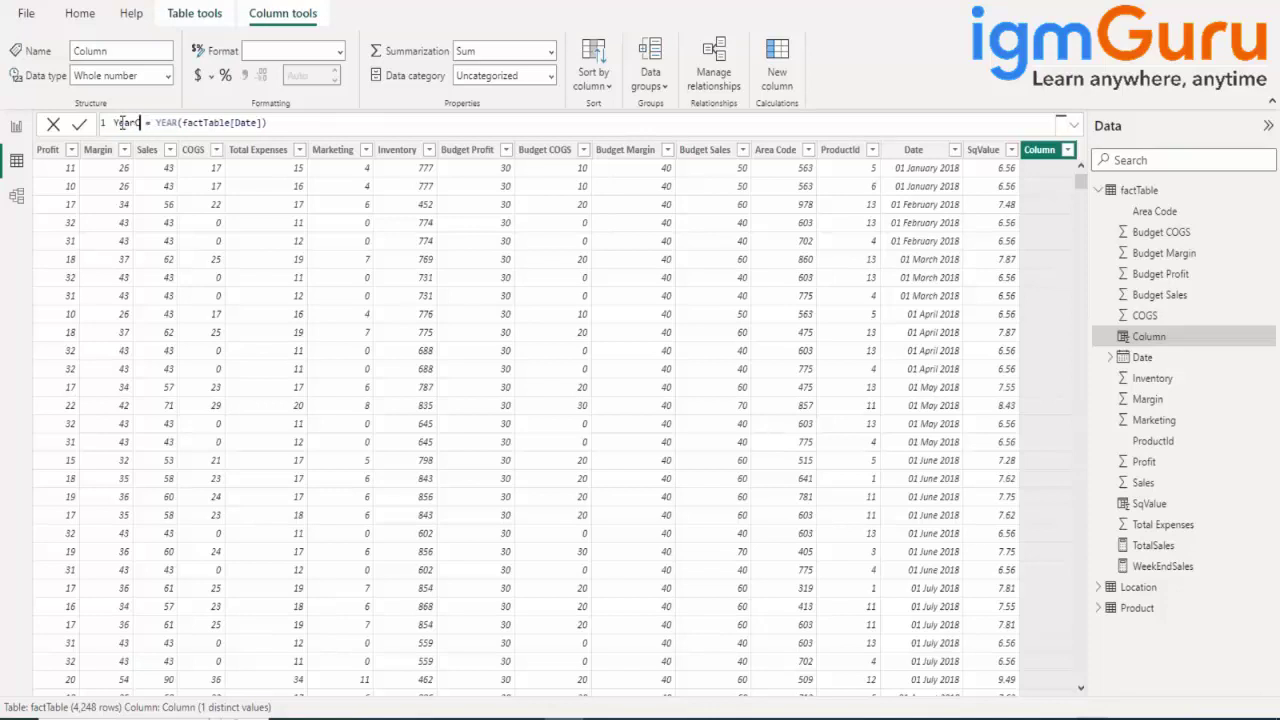
type("Val")
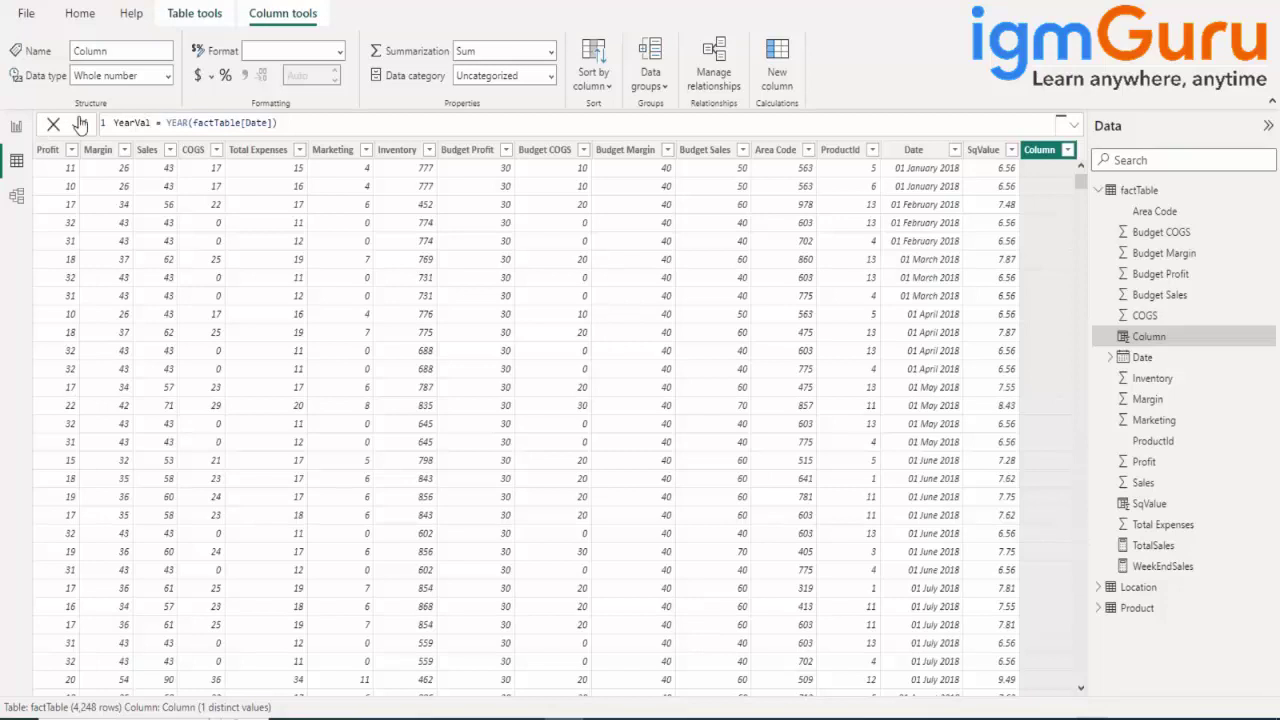
left_click(79, 124)
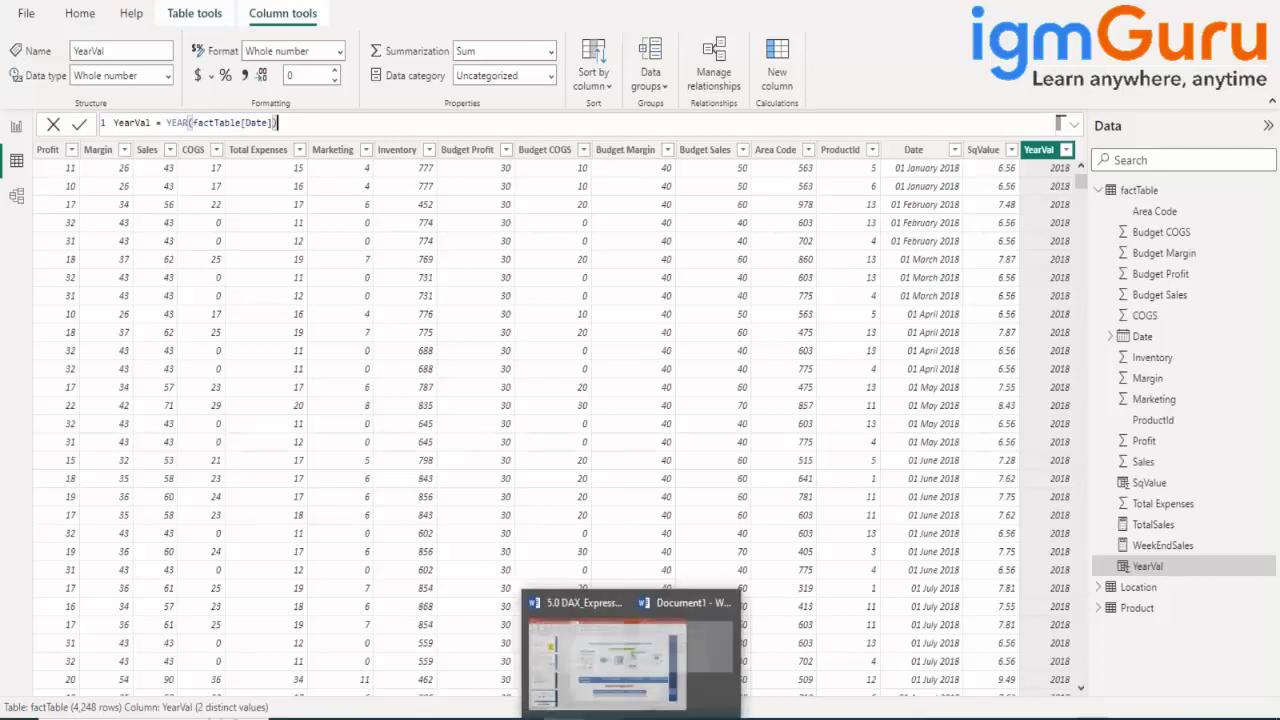
- Switch to the Word notes and examine the remaining Date and Time functions down to the Calendar(startdate,enddate) entry
left_click(556, 690)
scroll(551, 669, "down", 10)
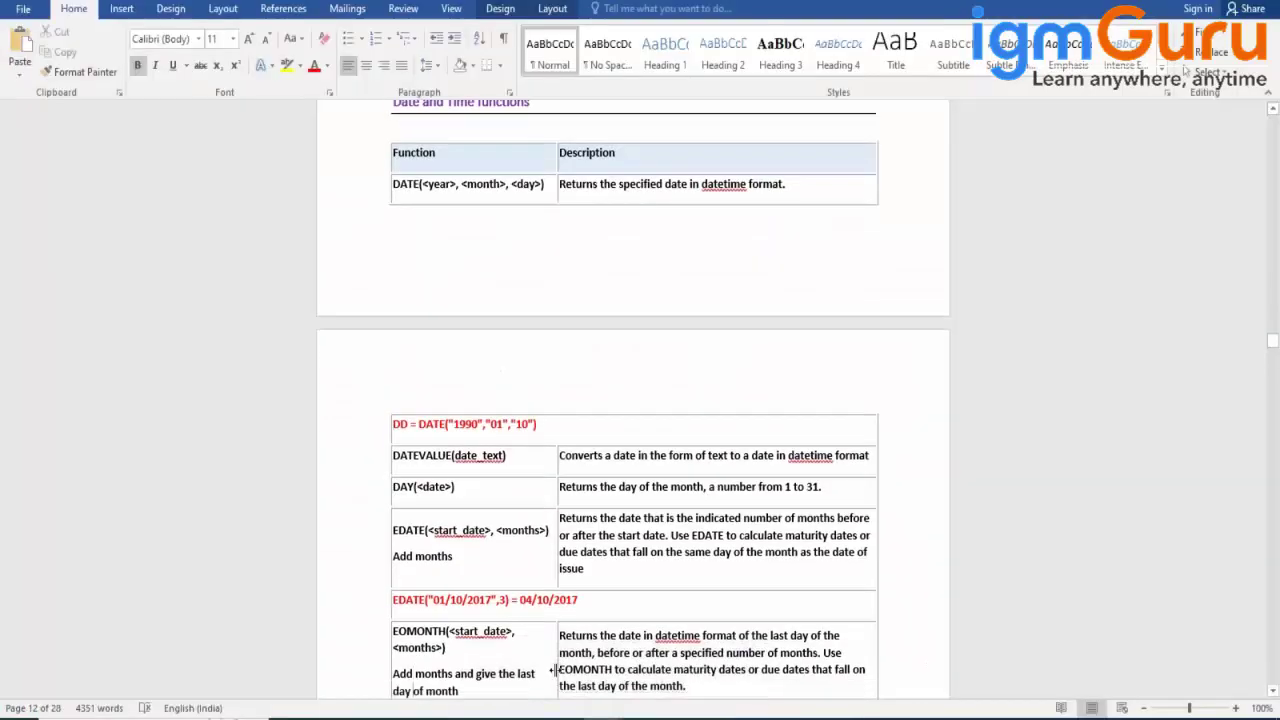
scroll(413, 680, "down", 15)
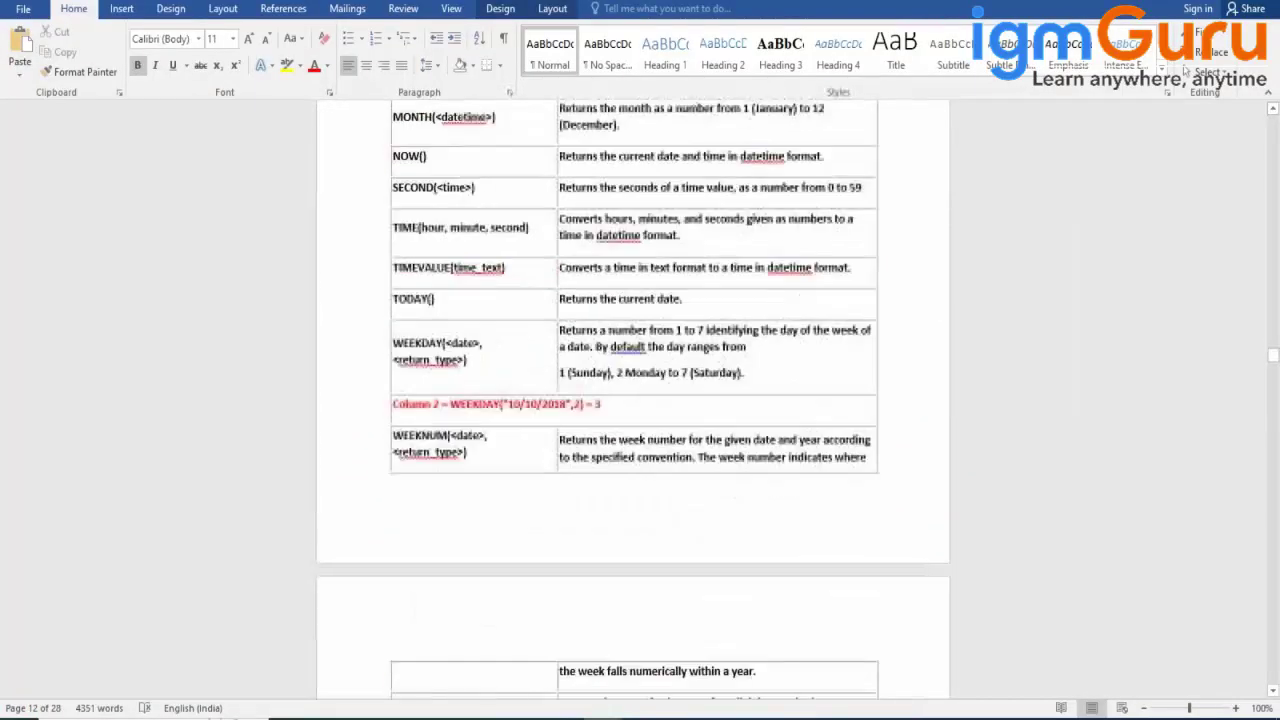
scroll(413, 692, "down", 1)
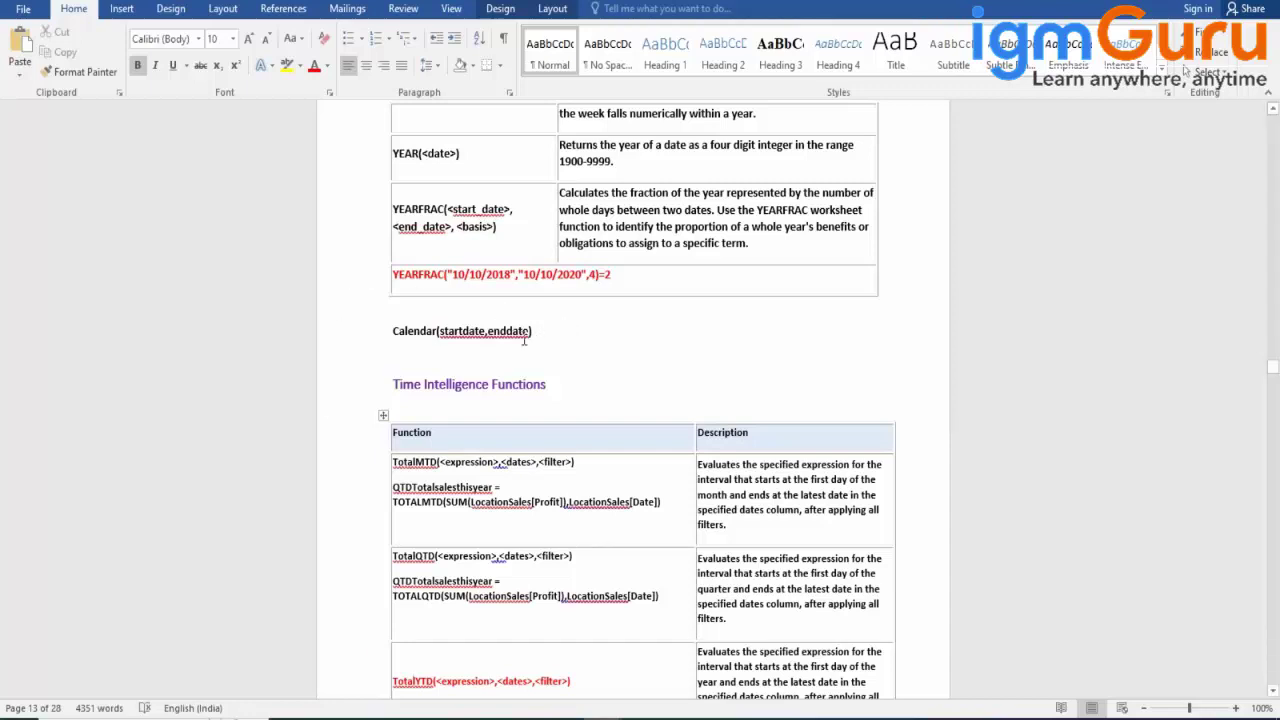
left_click_drag(545, 338, 354, 338)
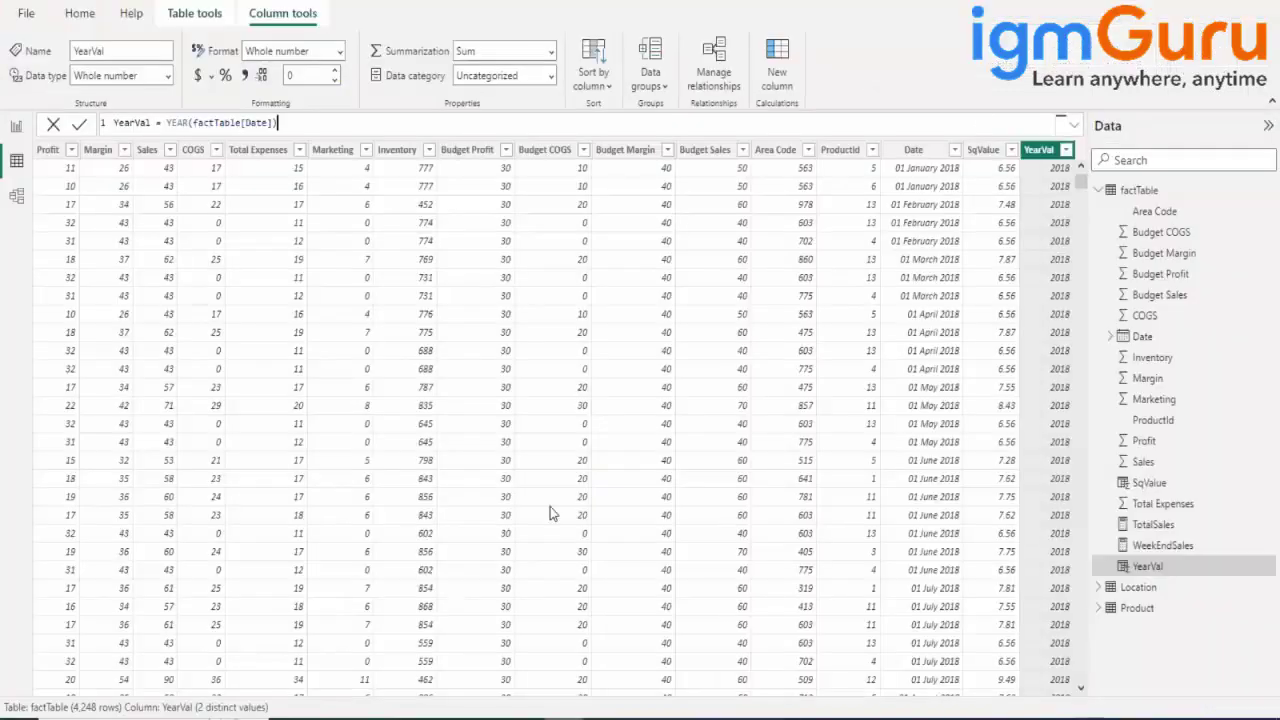
- In Power BI, start a new calculated table with the CALENDAR function and DATE(2001,01,01) as its start date
left_click(1120, 191)
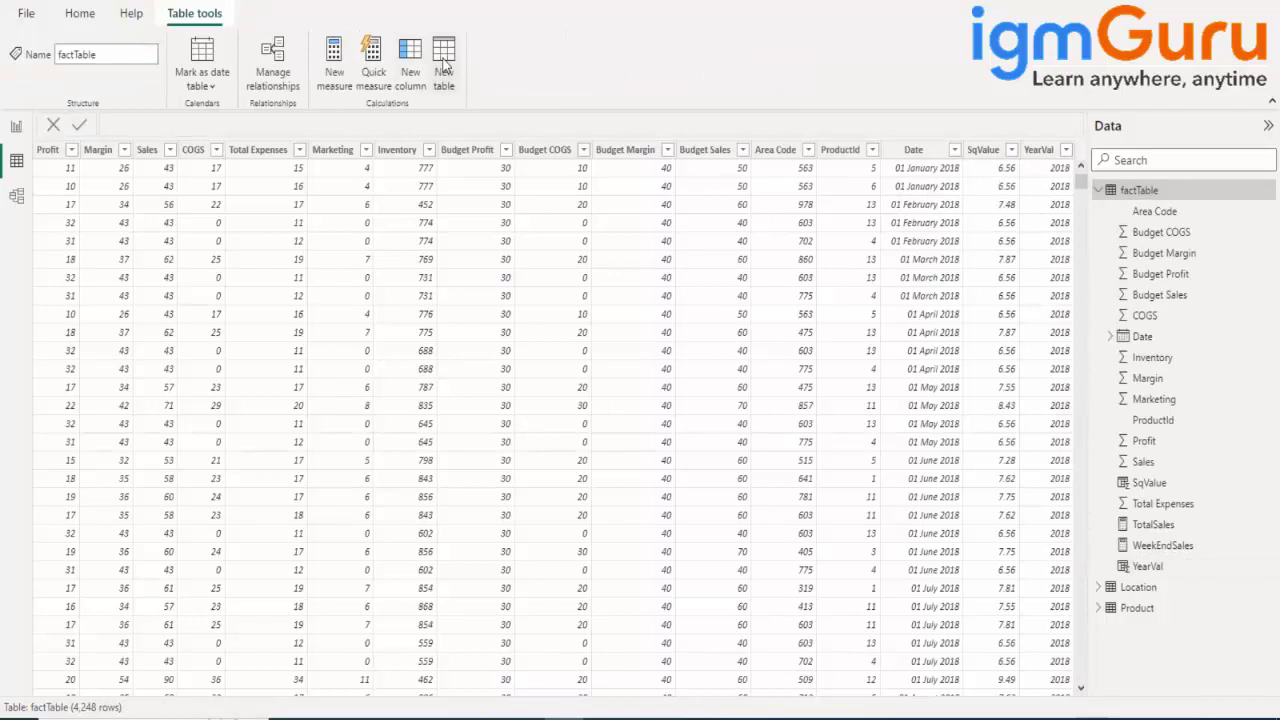
left_click(444, 62)
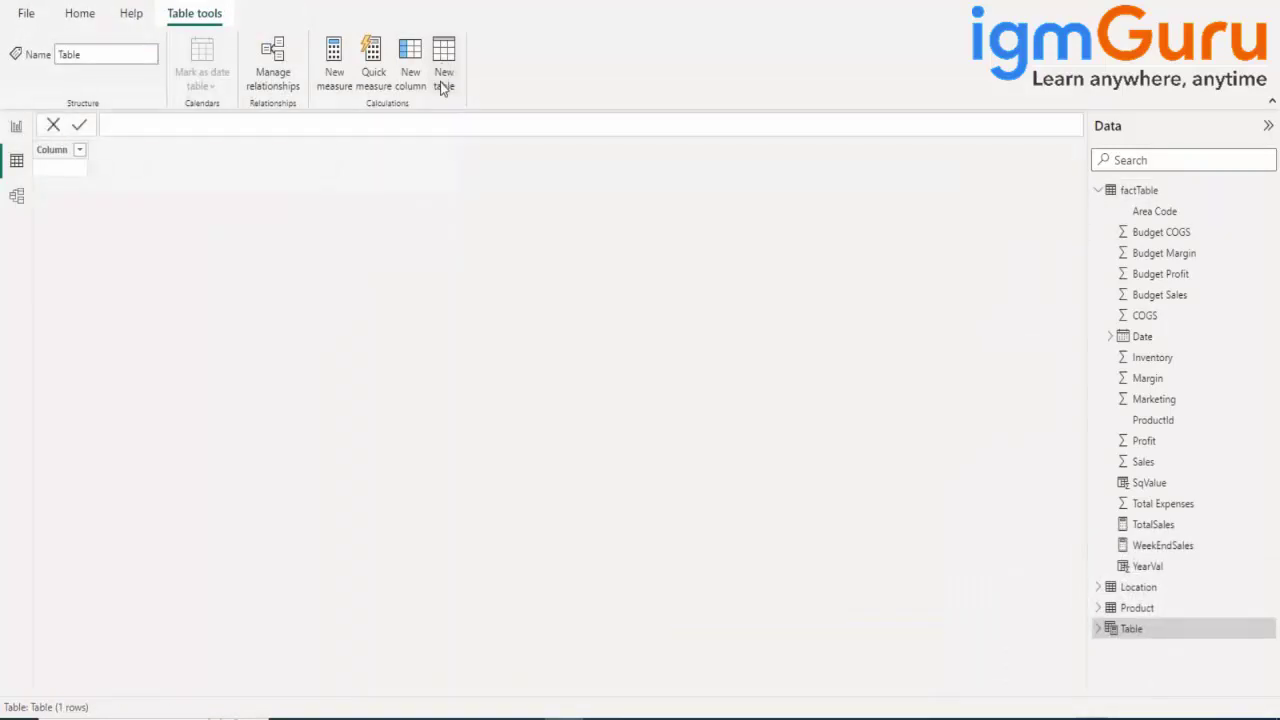
type("Cal")
key("Down")
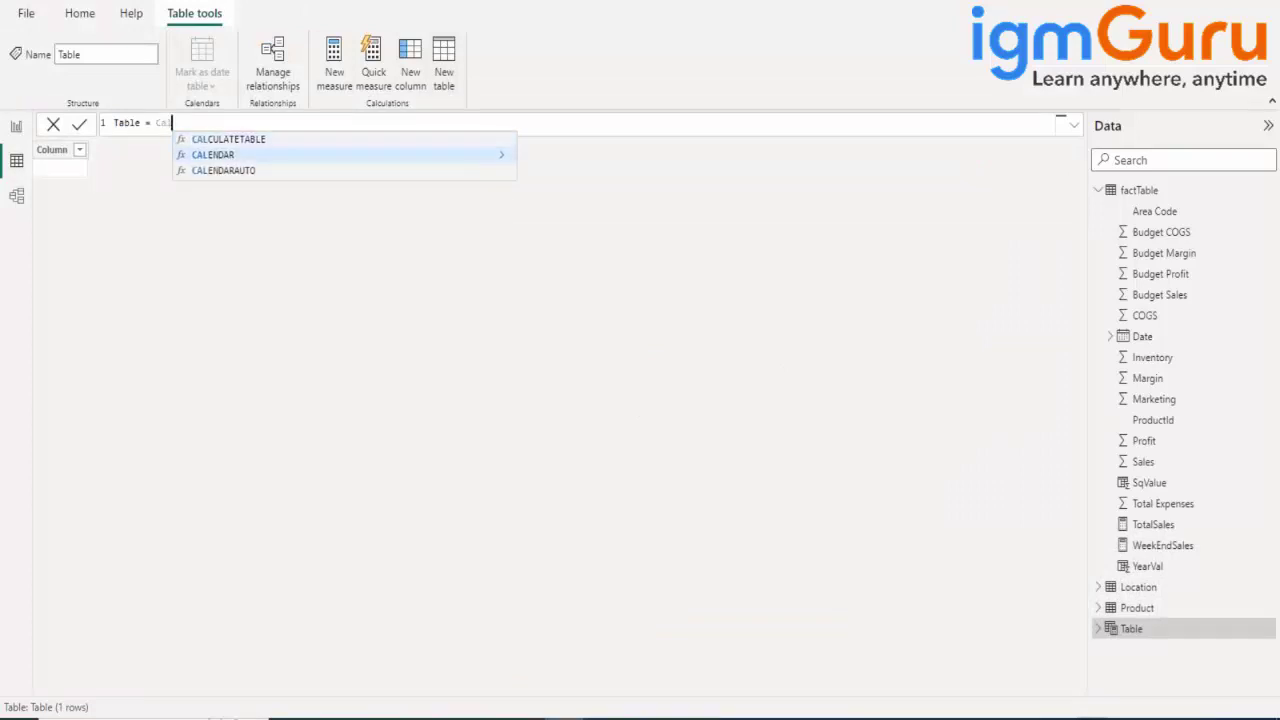
key("Tab")
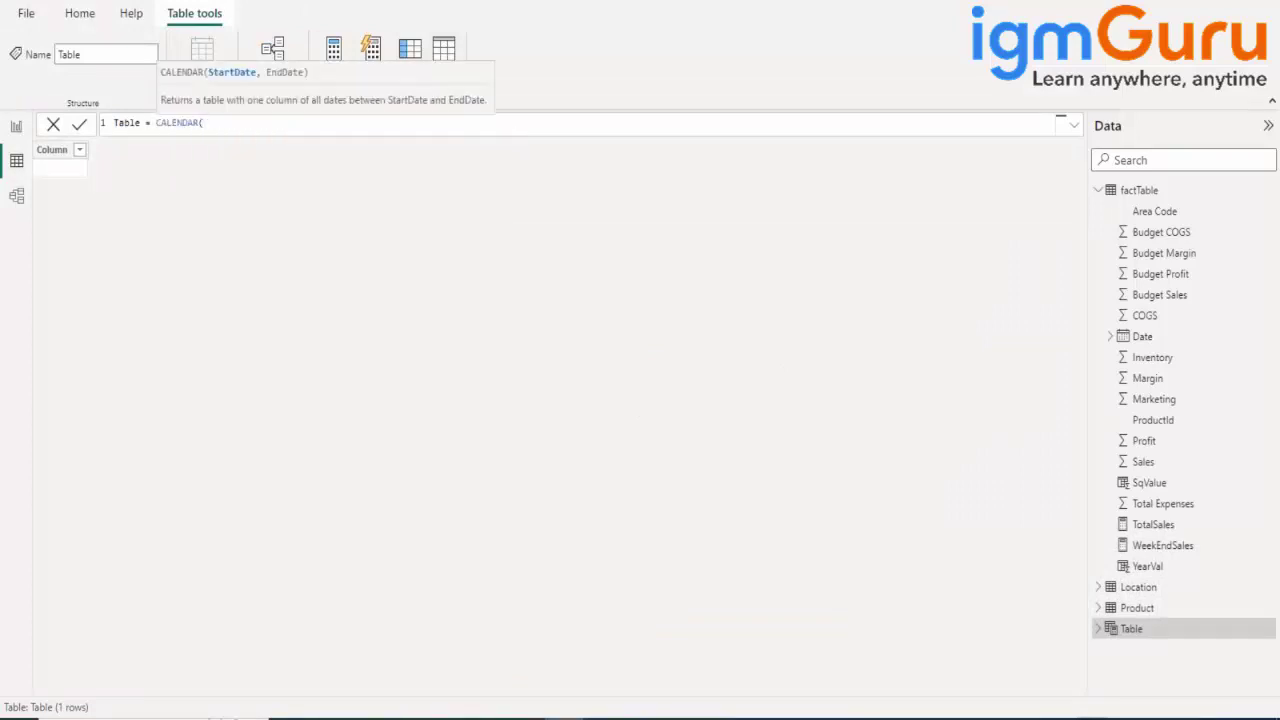
type("Date")
key("Tab")
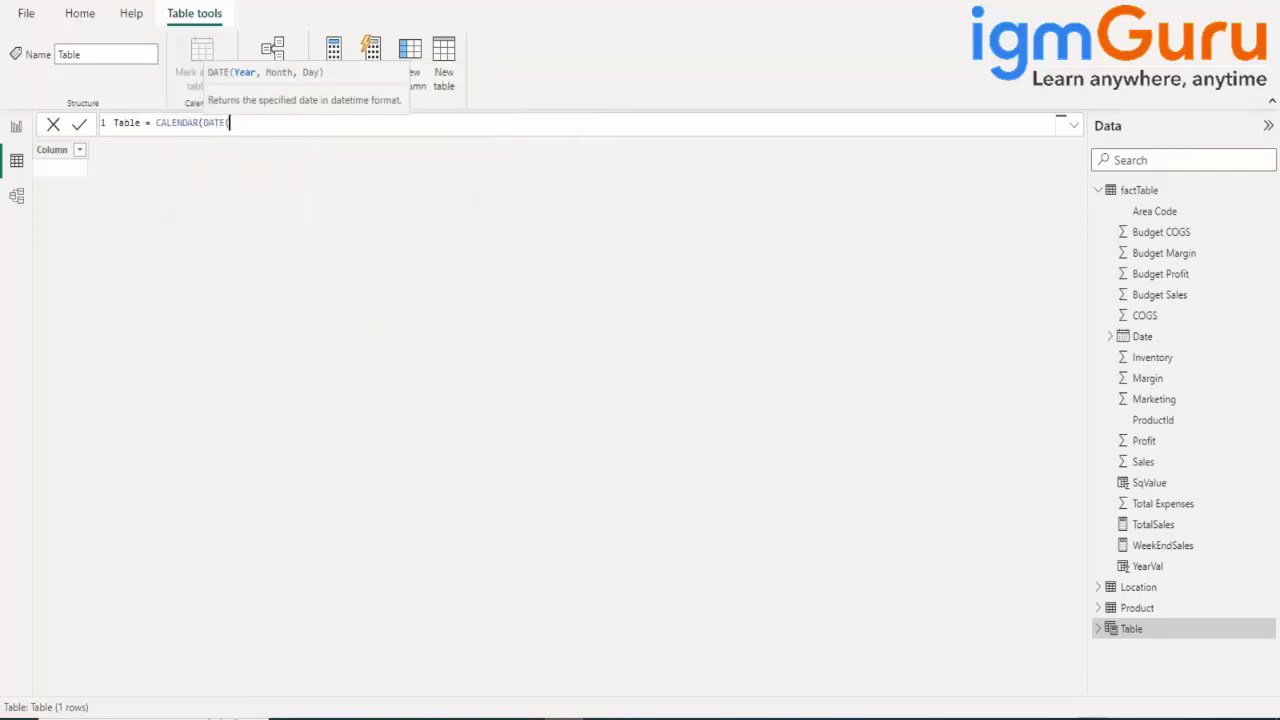
type("2")
key("BackSpace")
key("BackSpace")
type("2001,01,01)")
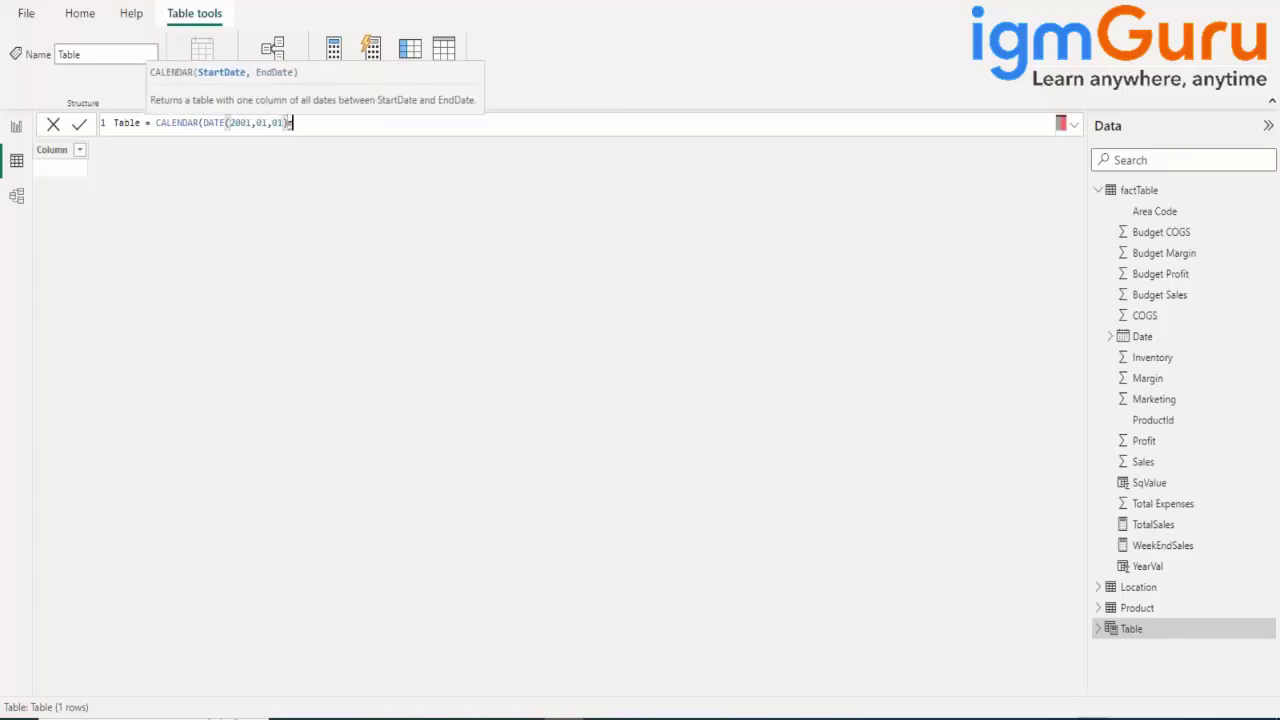
- Complete the CALENDAR formula with TODAY() as the end date and clear the default table name
type(",")
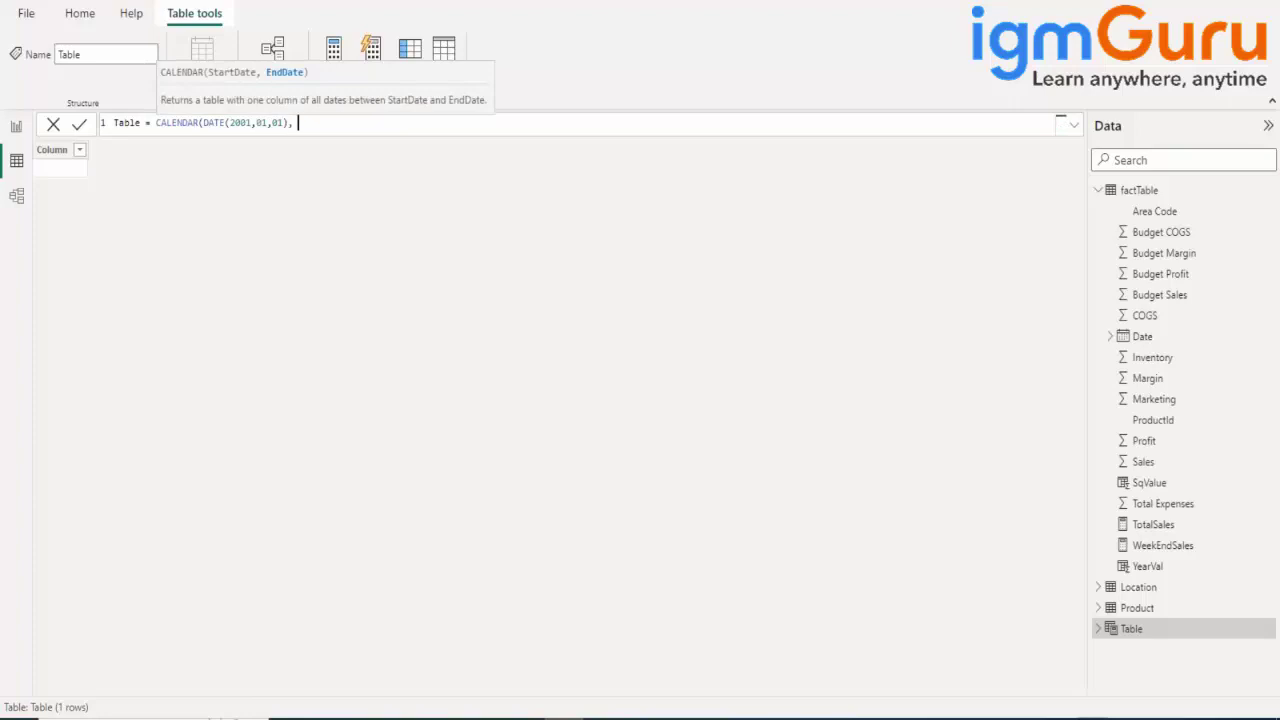
type(" today")
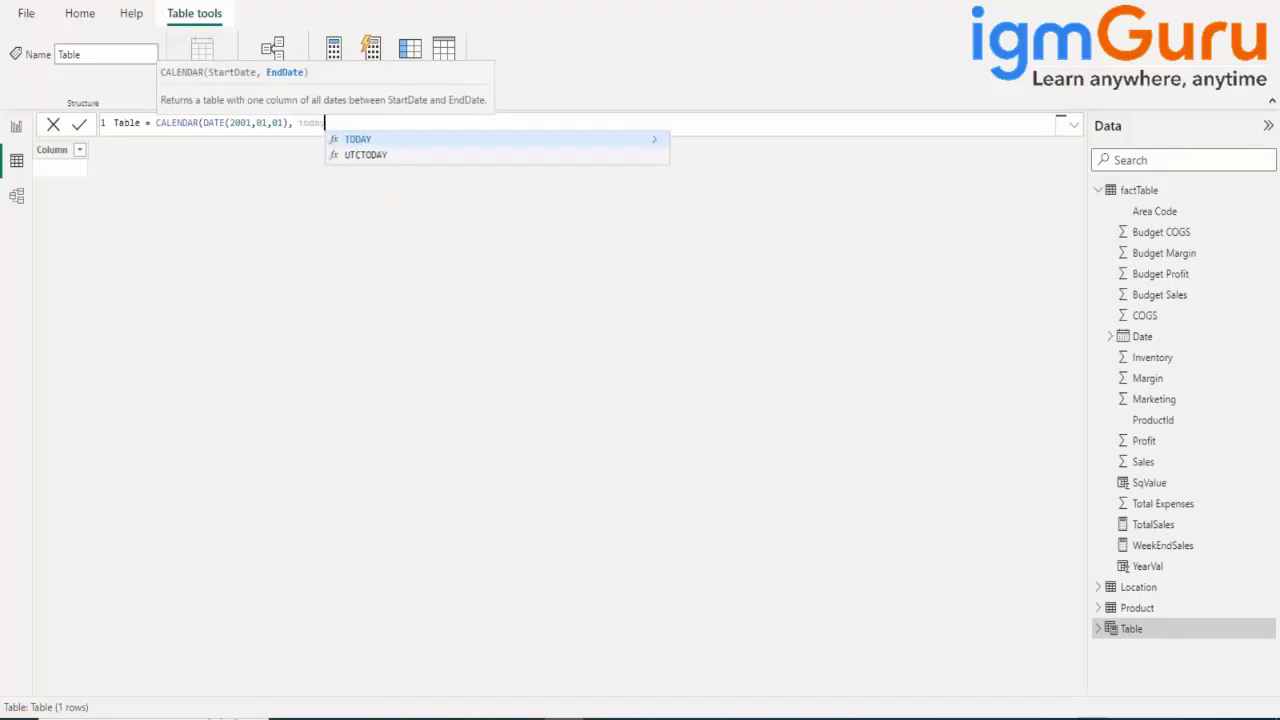
key("Tab")
type(")")
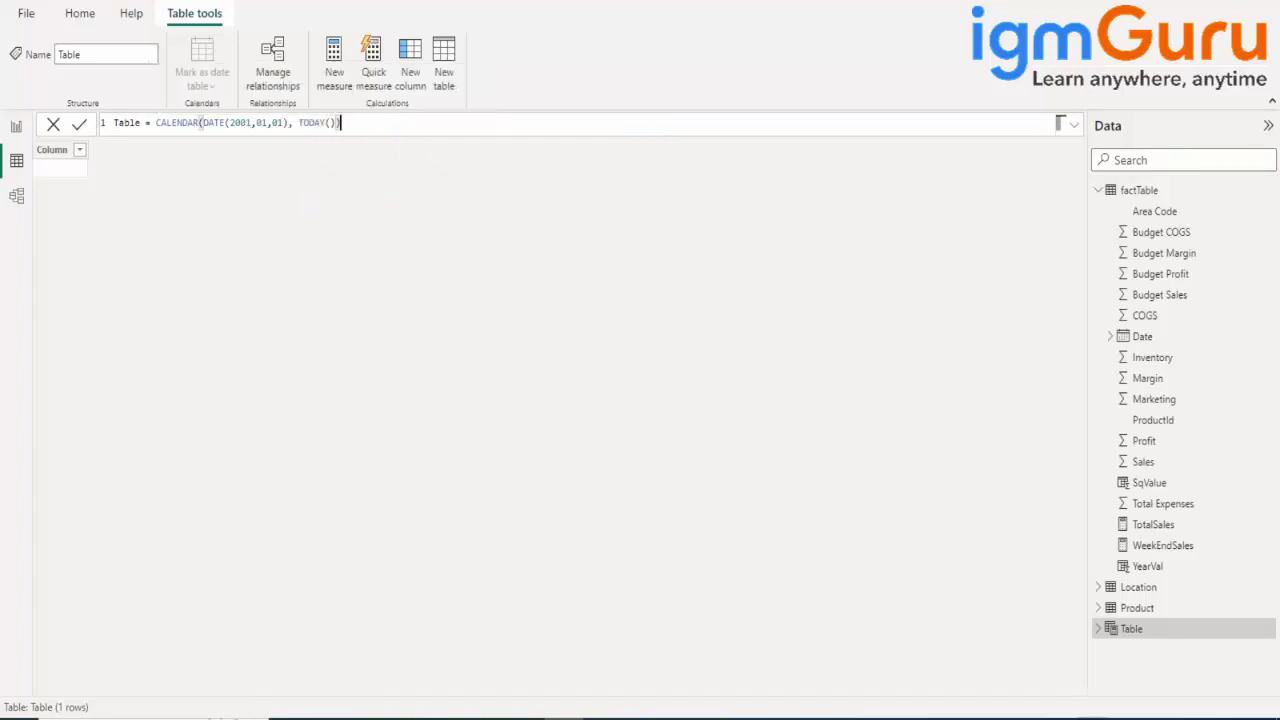
double_click(126, 120)
key("BackSpace")
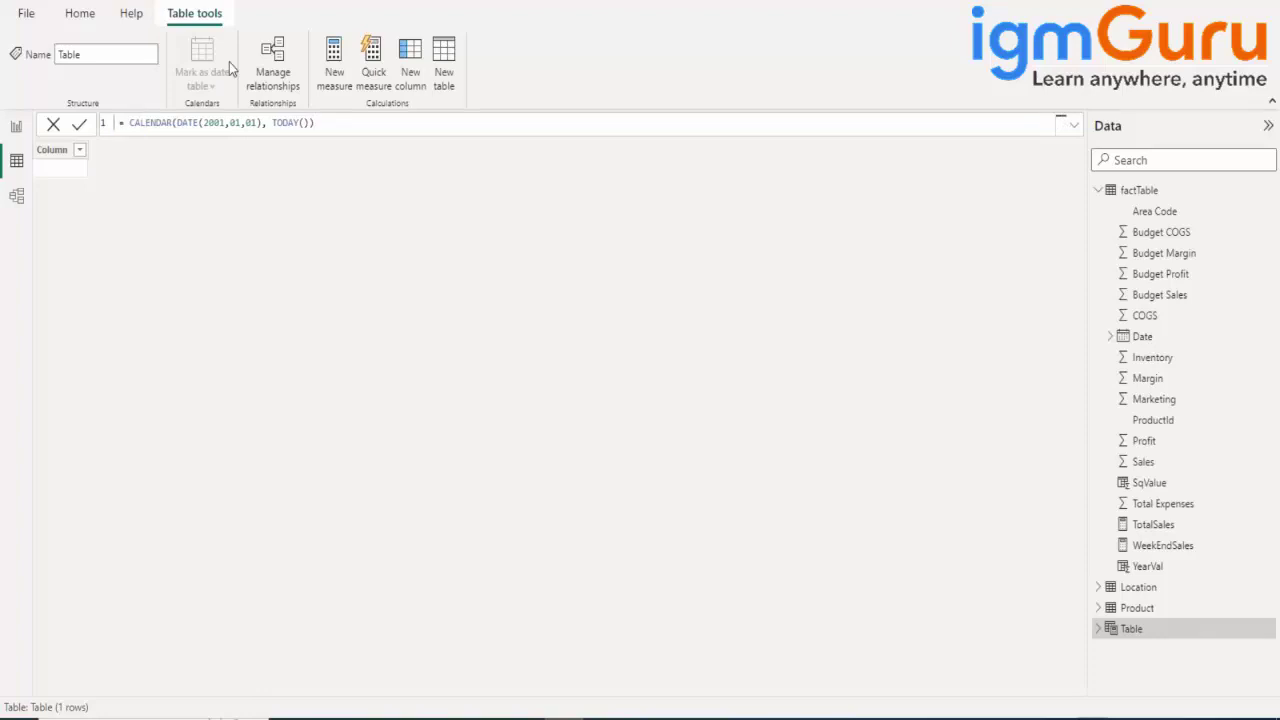
type("Calc")
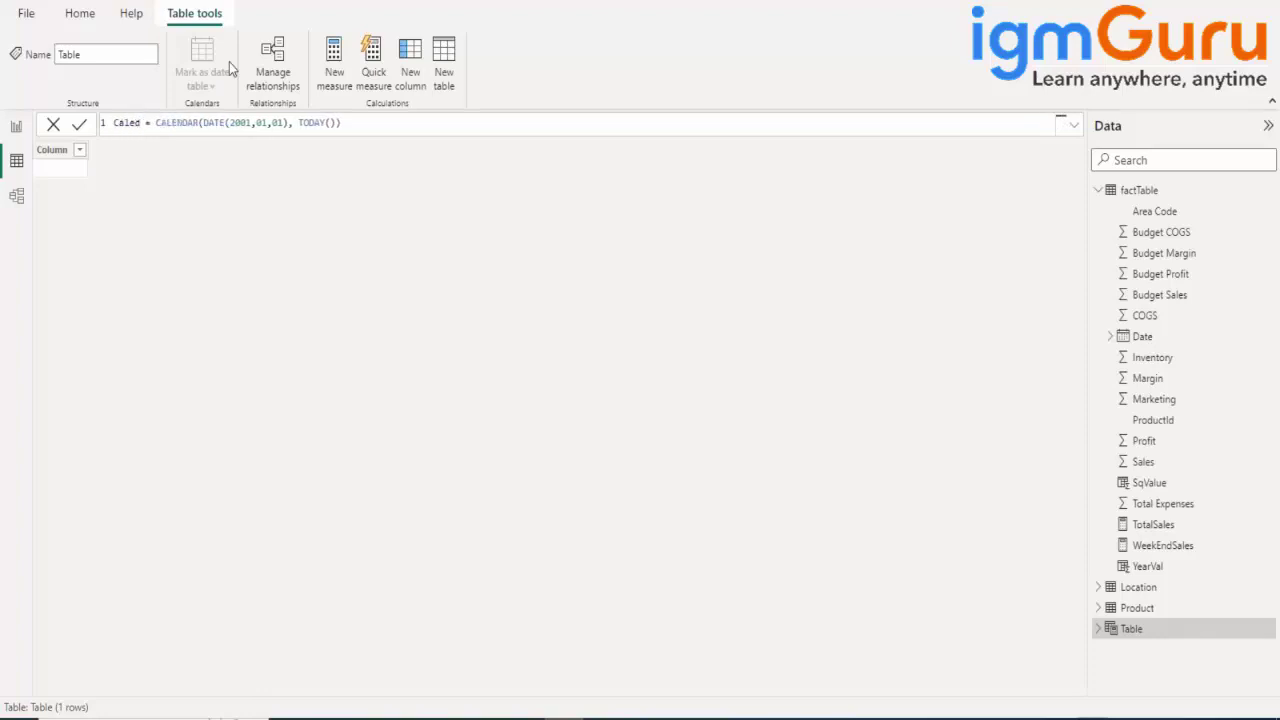
type("ndarT")
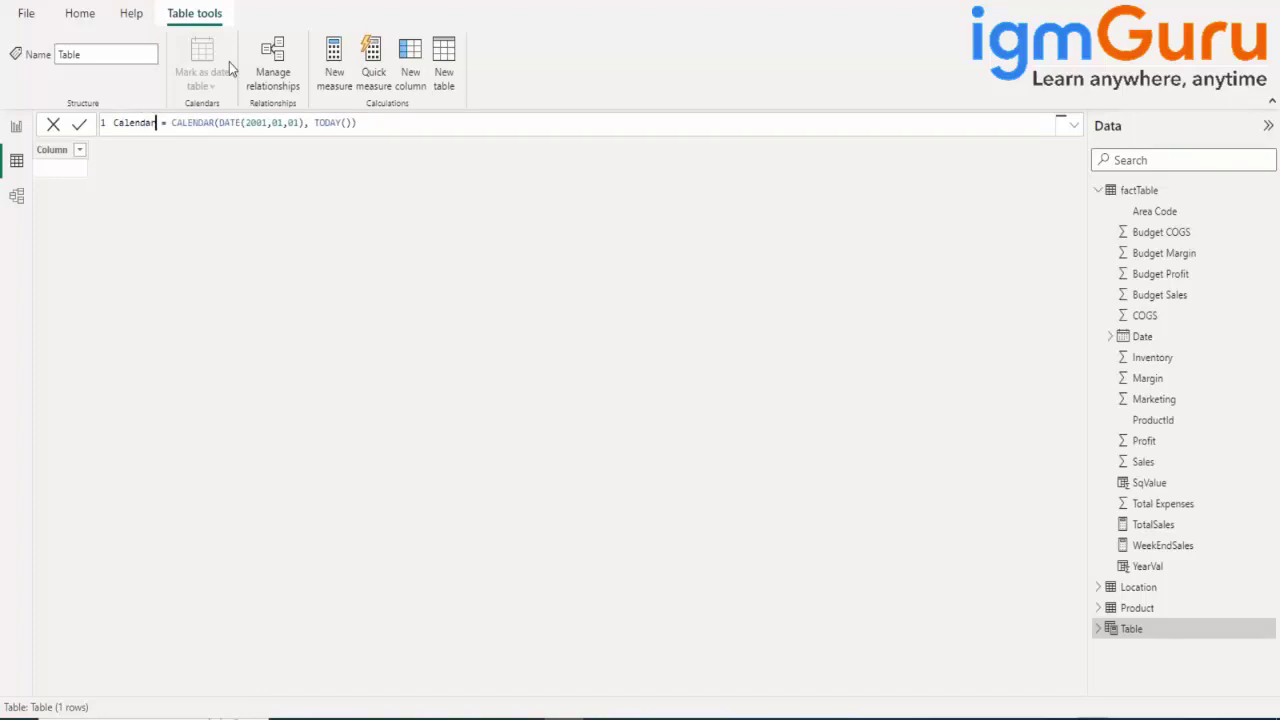
key("BackSpace")
key("BackSpace")
key("BackSpace")
key("BackSpace")
key("BackSpace")
key("BackSpace")
key("BackSpace")
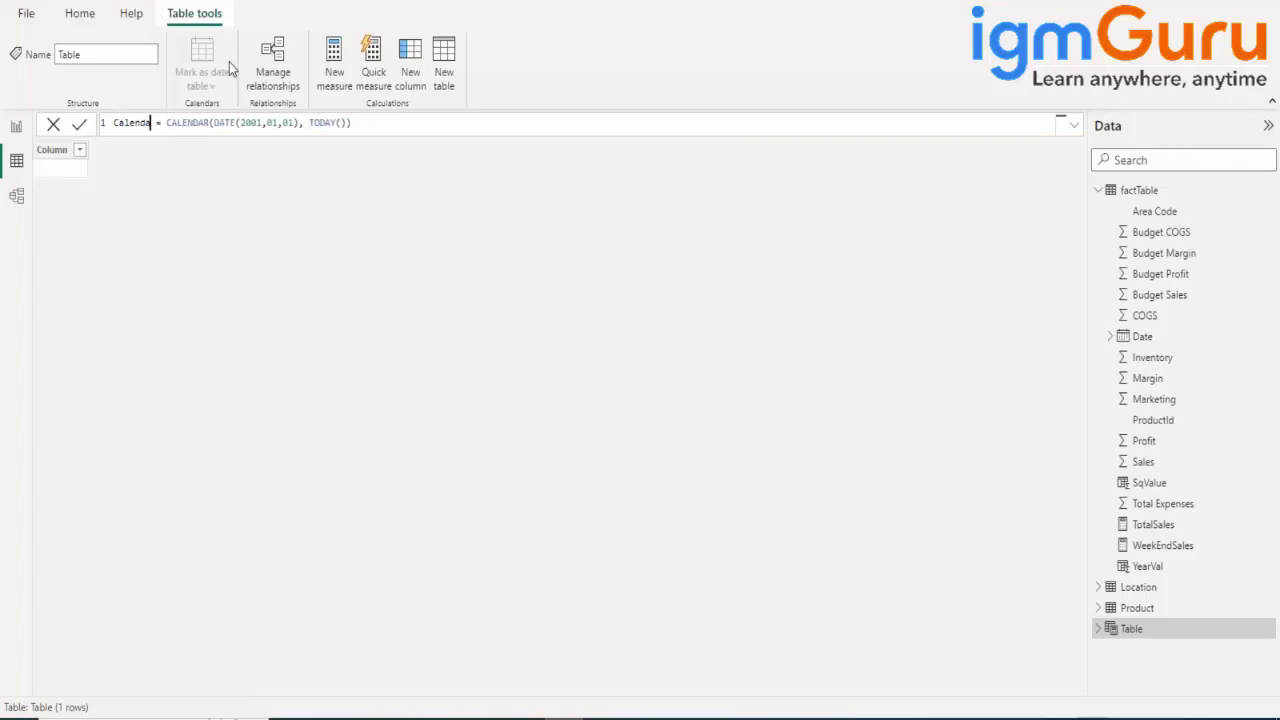
key("BackSpace")
key("BackSpace")
- Name the calendar table DimDates in the formula and commit it
type("Dim")
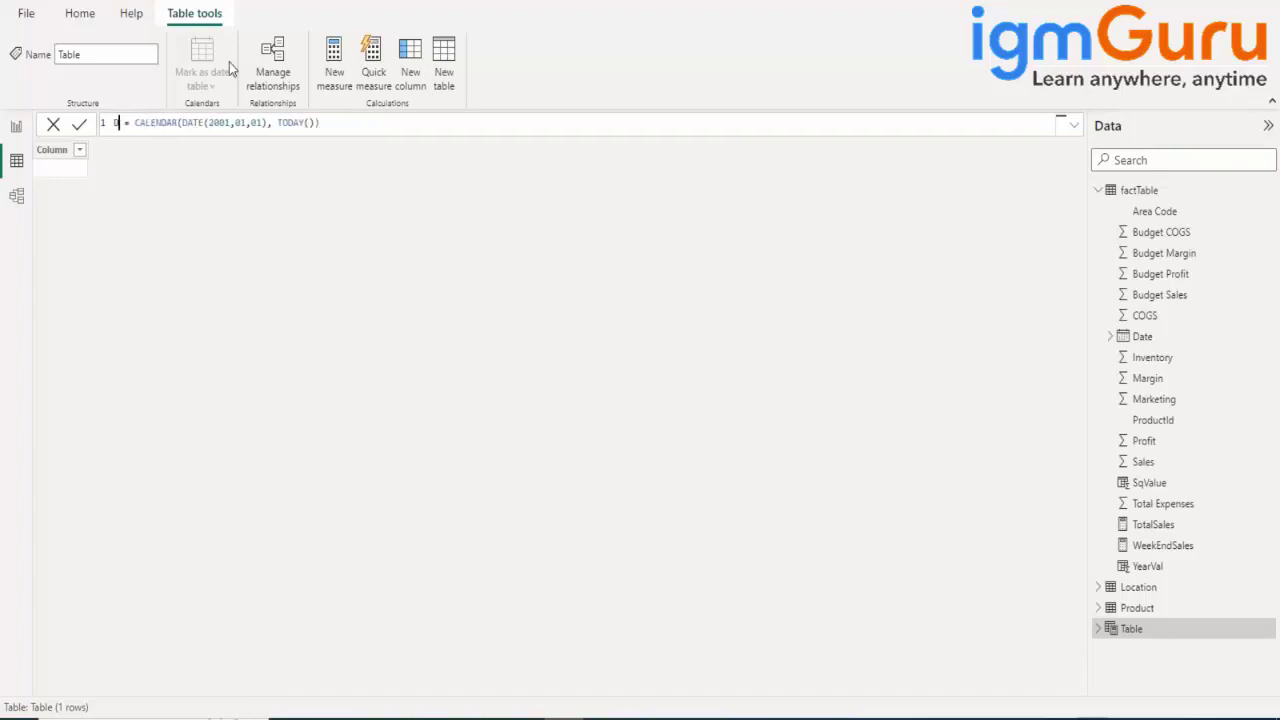
type("Dat")
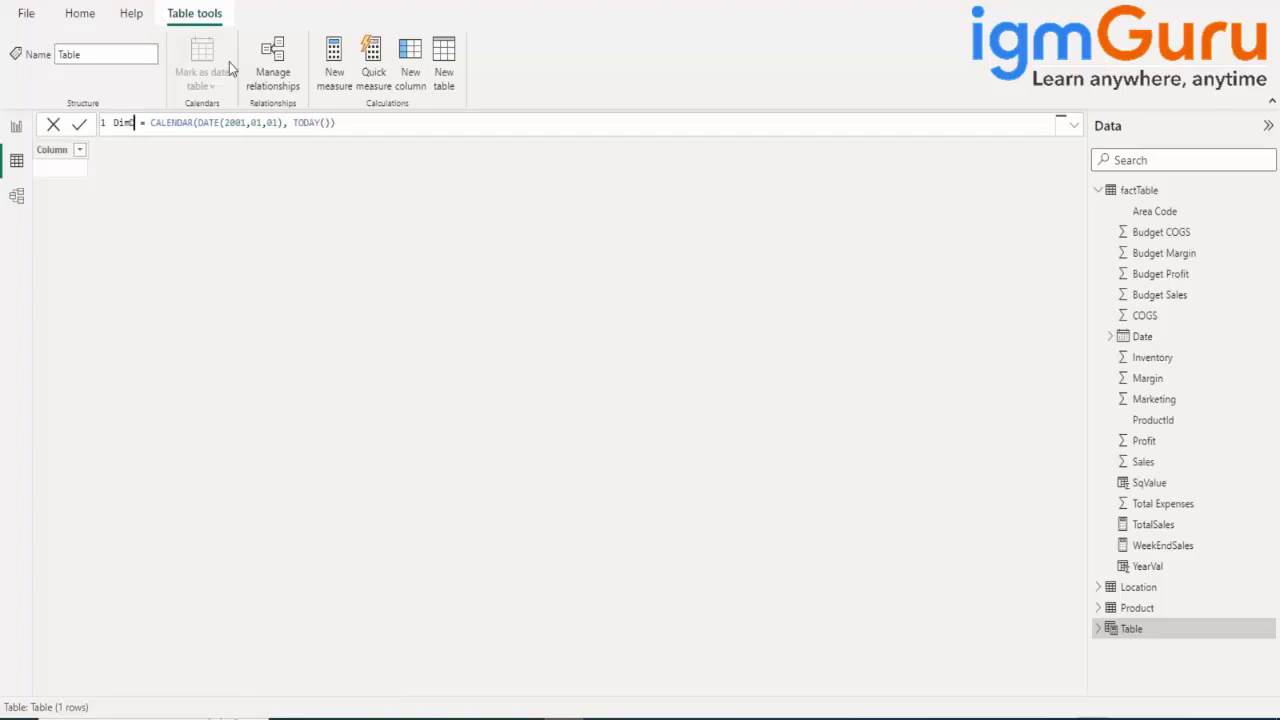
type("es")
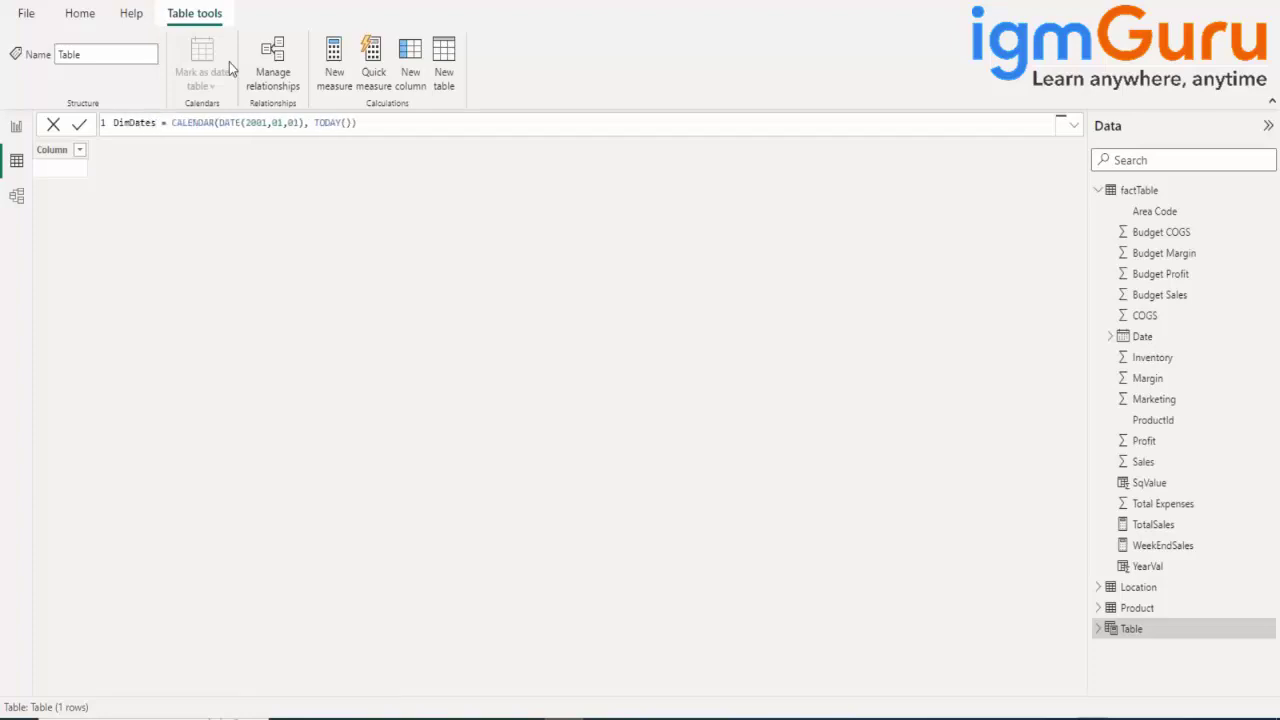
left_click(81, 126)
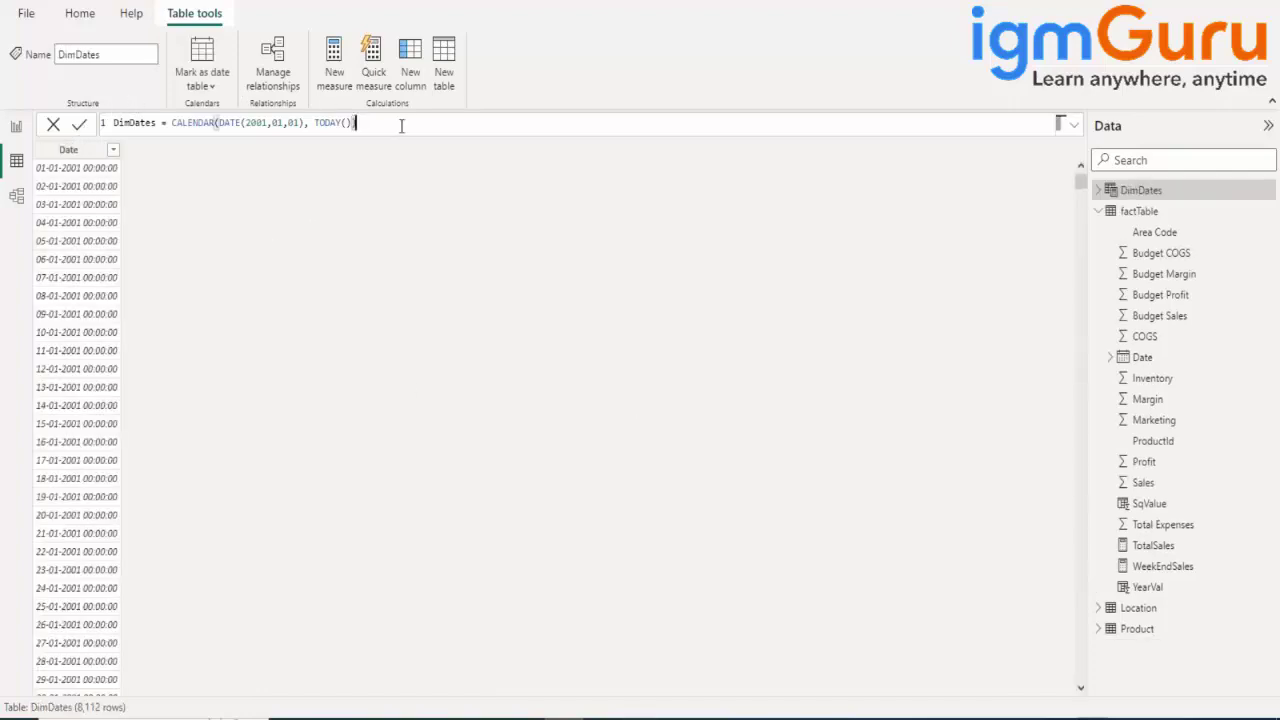
left_click_drag(401, 125, 186, 122)
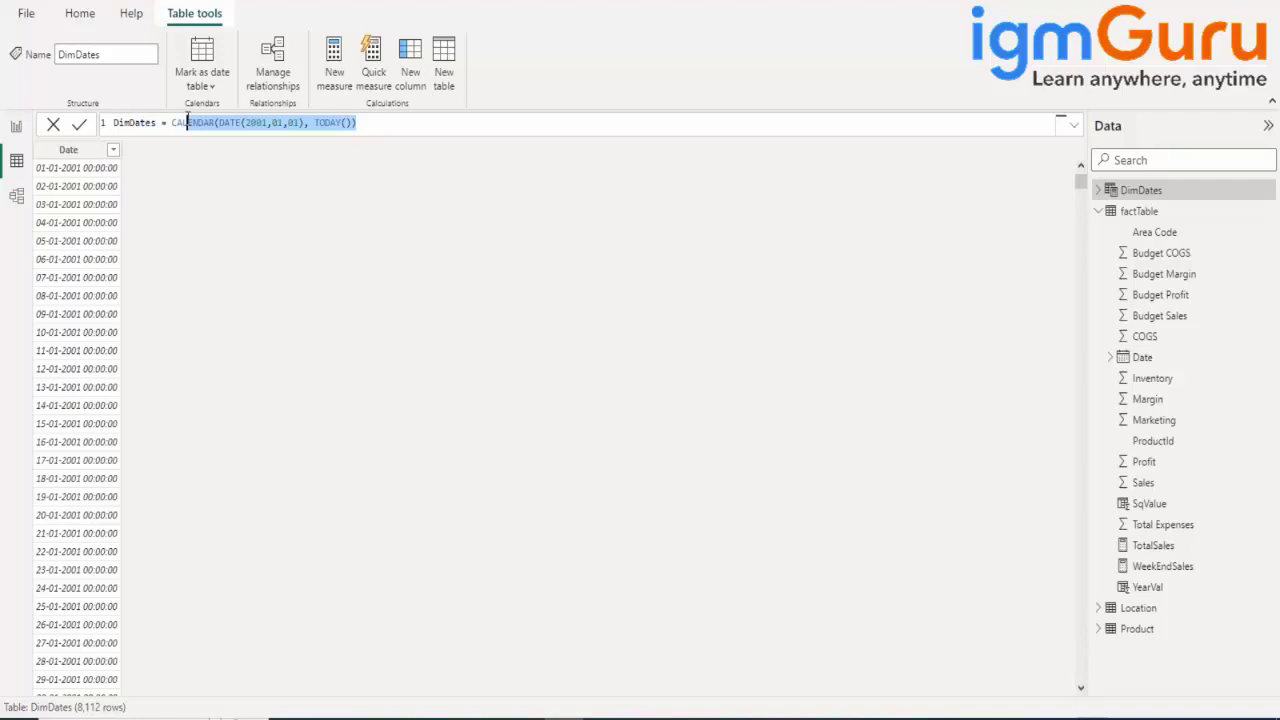
left_click(216, 122)
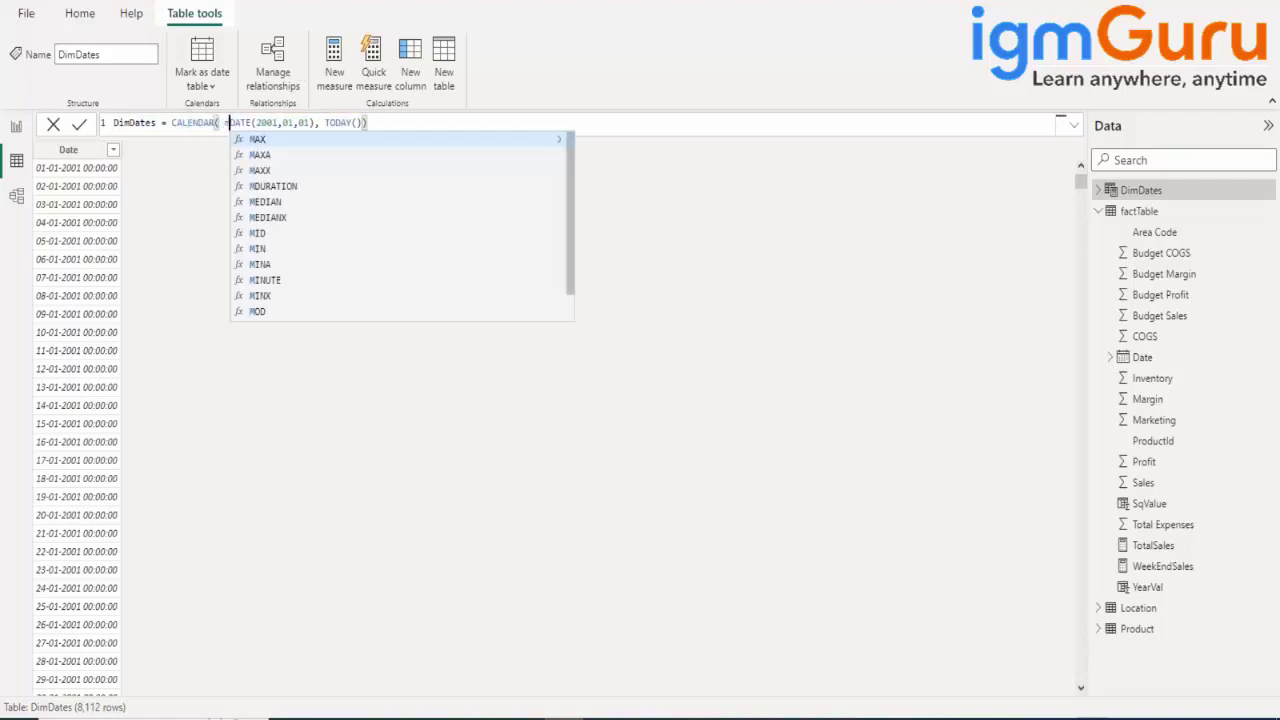
key("Escape")
key("Right")
key("Right")
key("Right")
key("Right")
key("Right")
key("Right")
key("Right")
key("Right")
key("Right")
key("Right")
key("Right")
key("Right")
key("Right")
key("Right")
key("Right")
key("Right")
key("Right")
key("Right")
key("Right")
key("Right")
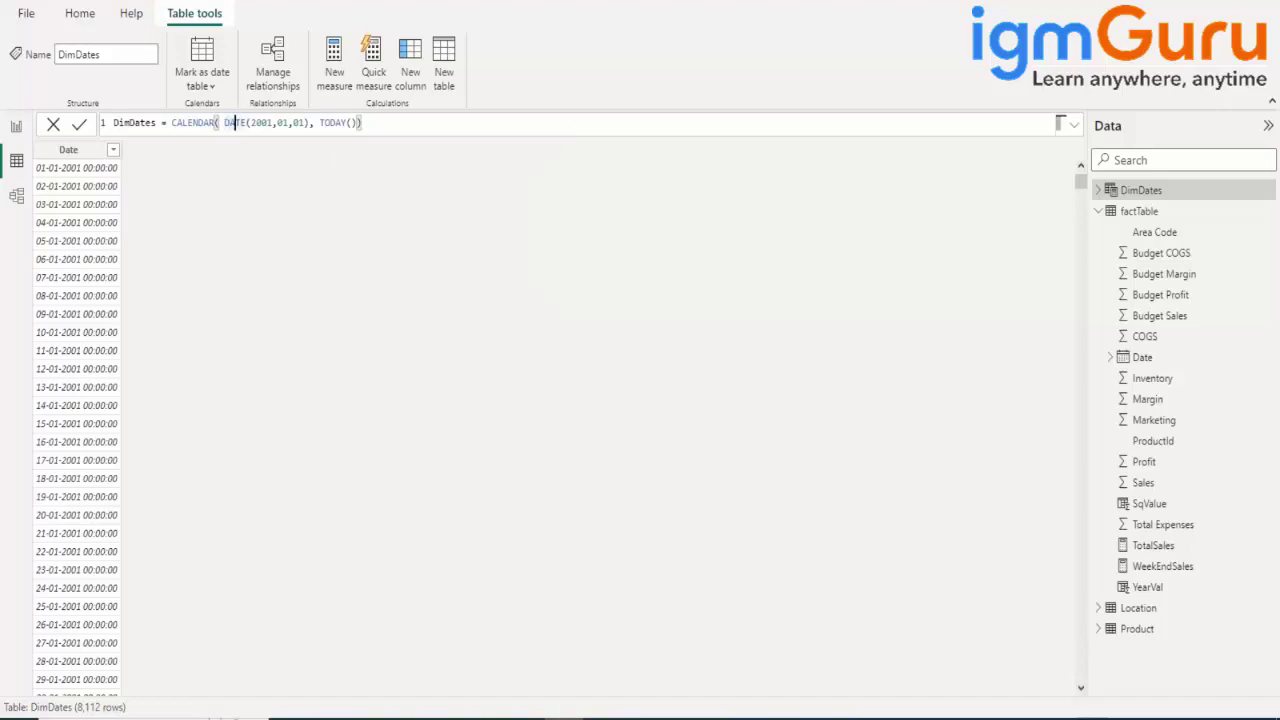
key("Right")
type(")")
mouse_move(608, 716)
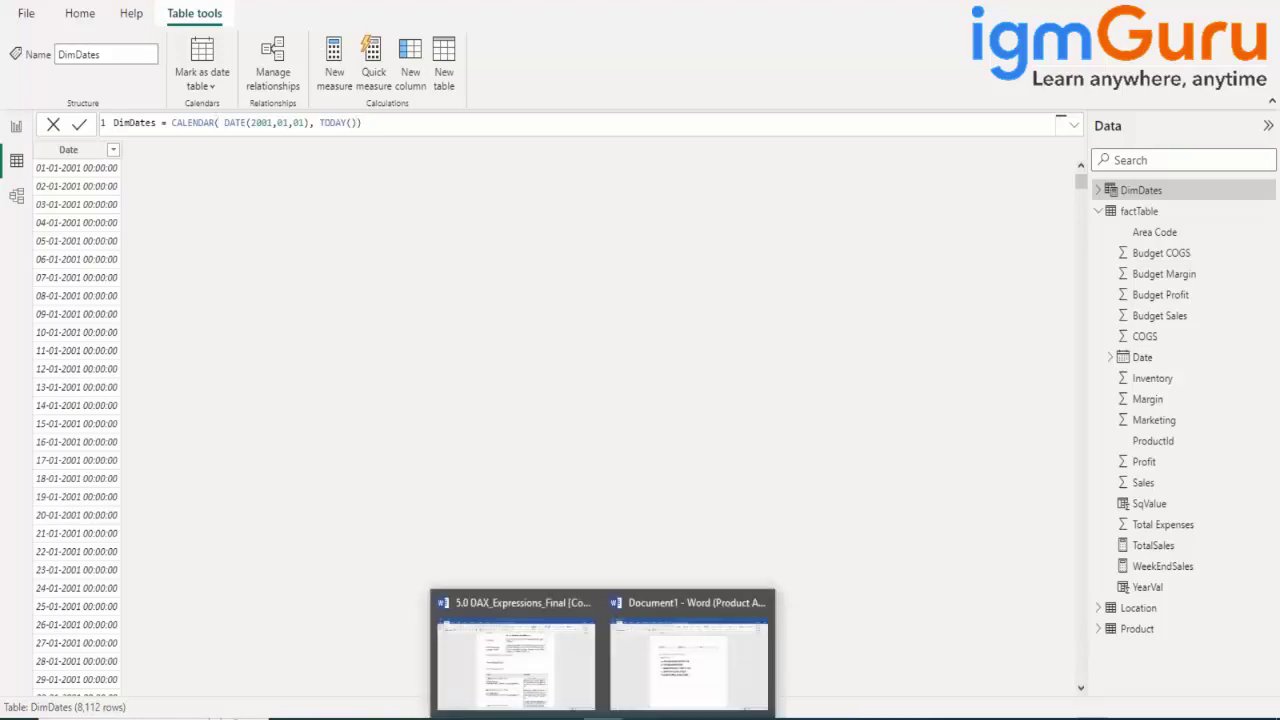
- Switch to the Word notes and examine the Time Intelligence Functions from TotalMTD down to the SAMEPERIODLASTYEAR example
left_click(545, 660)
left_click(574, 343)
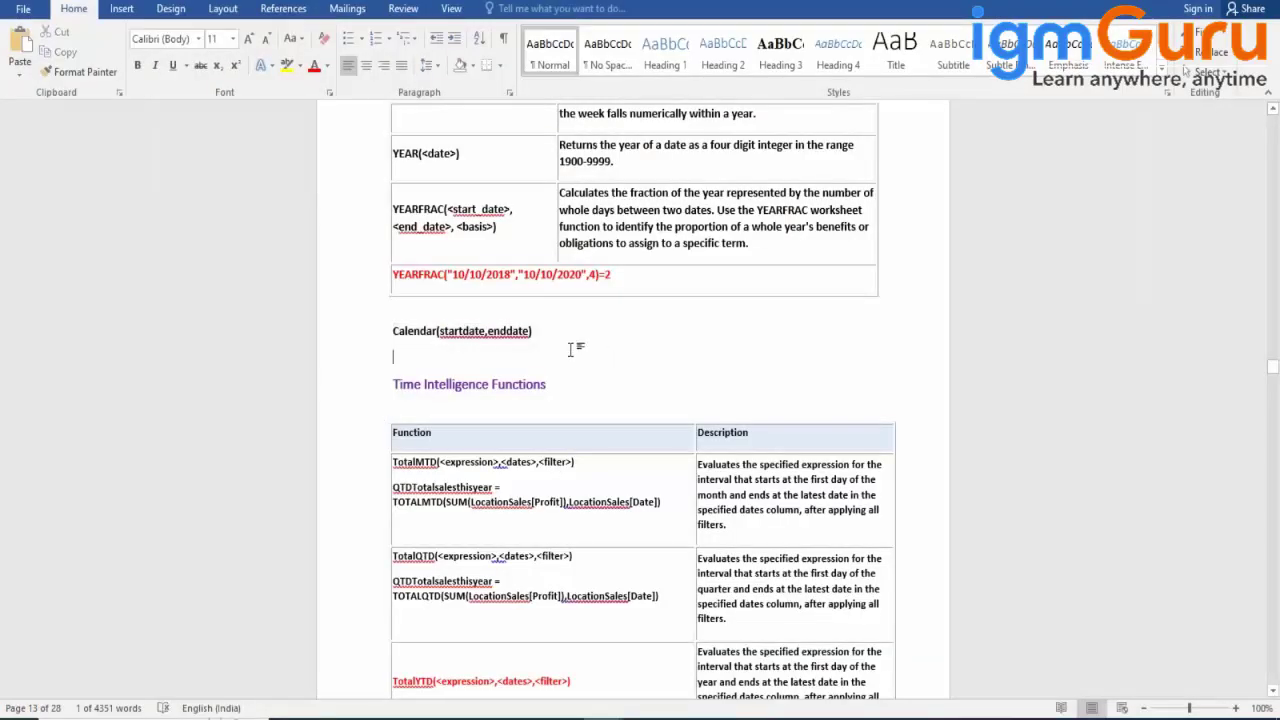
key("Down")
key("Down")
key("Down")
key("Down")
key("Down")
key("Down")
key("Down")
key("Down")
key("Down")
key("Down")
key("Down")
key("Down")
key("Down")
key("Down")
key("Down")
key("Down")
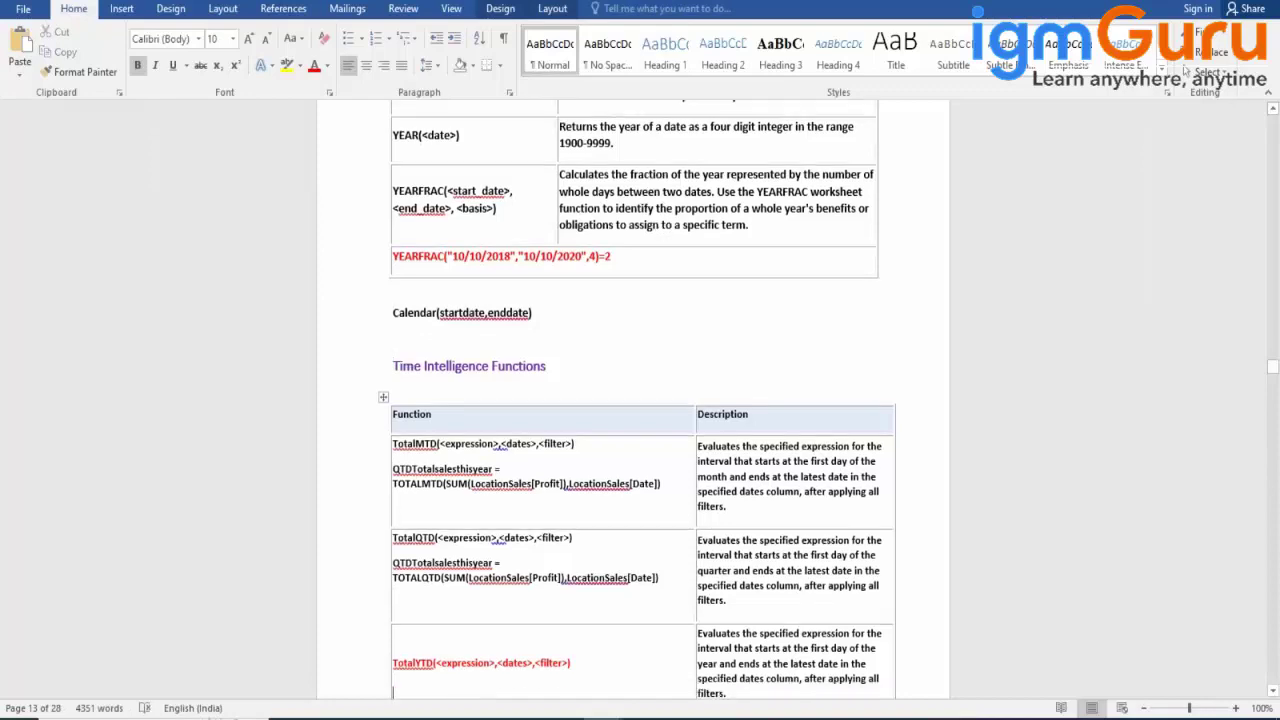
key("Down")
key("Down")
key("Down")
key("Down")
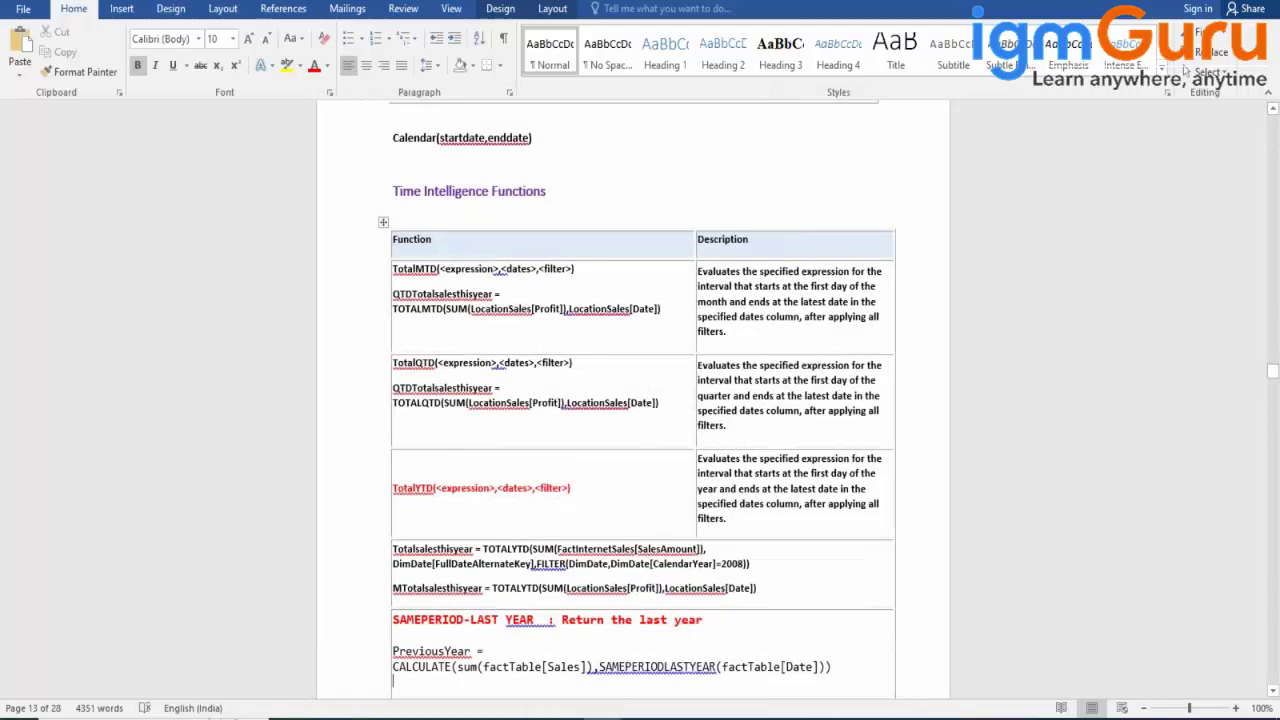
- Switch to Power BI and start a new measure in factTable named CurrentYearSales that uses the TOTALYTD function
mouse_move(527, 719)
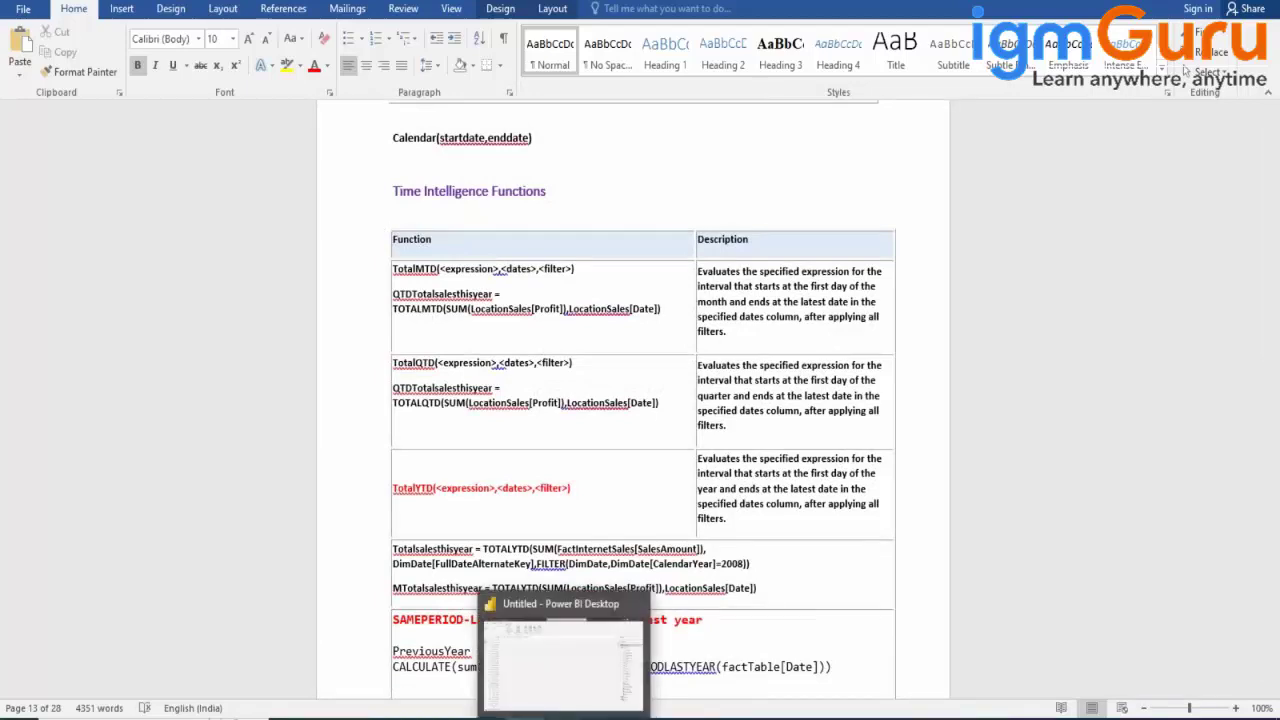
left_click(557, 650)
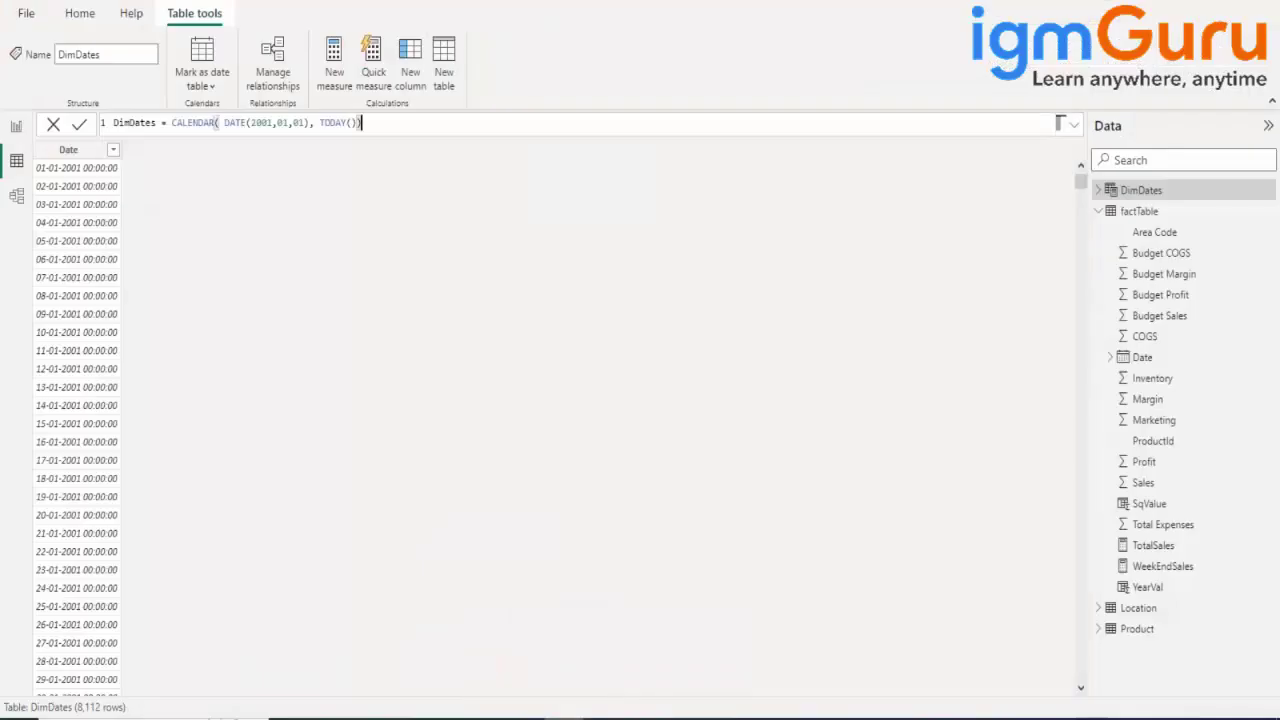
left_click(1126, 218)
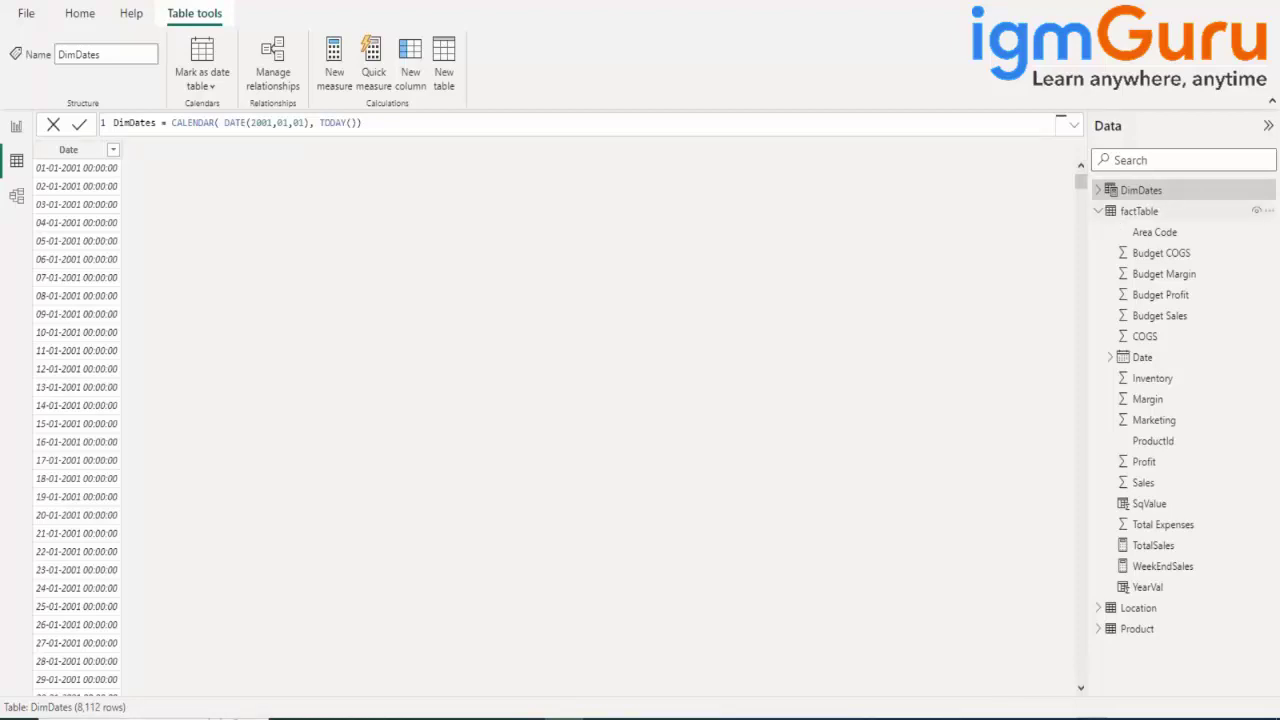
left_click(1138, 211)
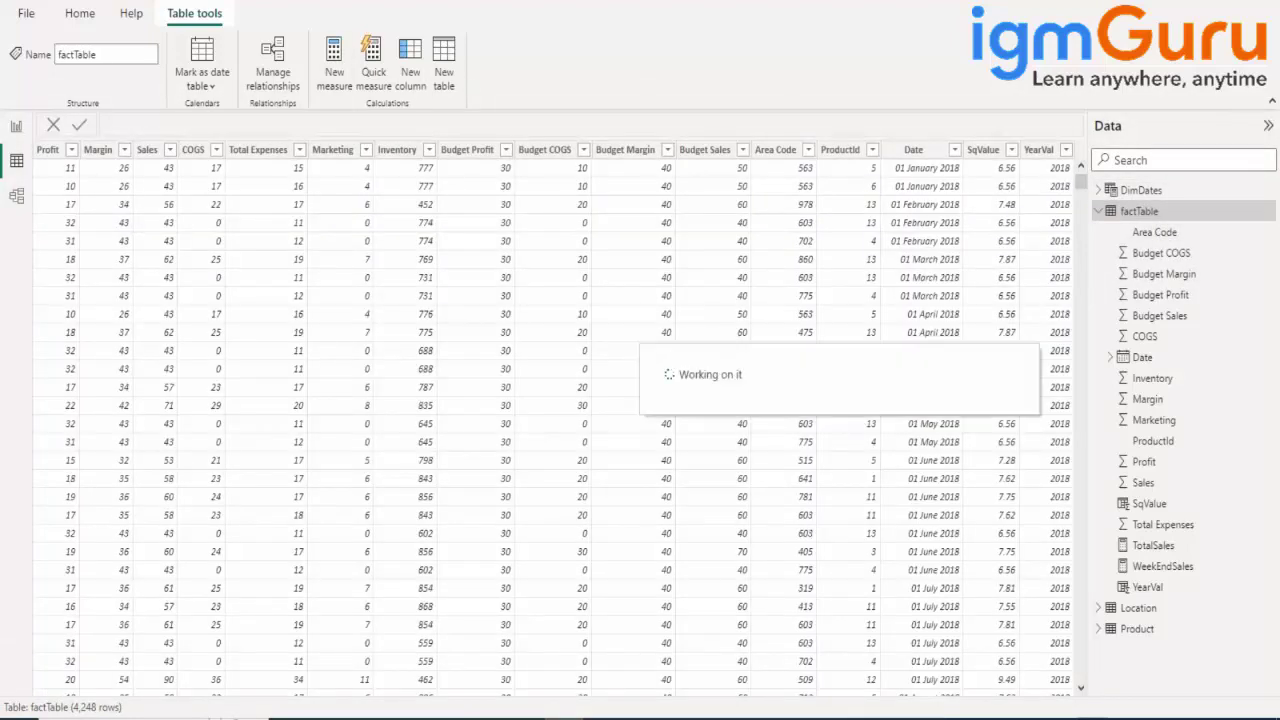
left_click(334, 65)
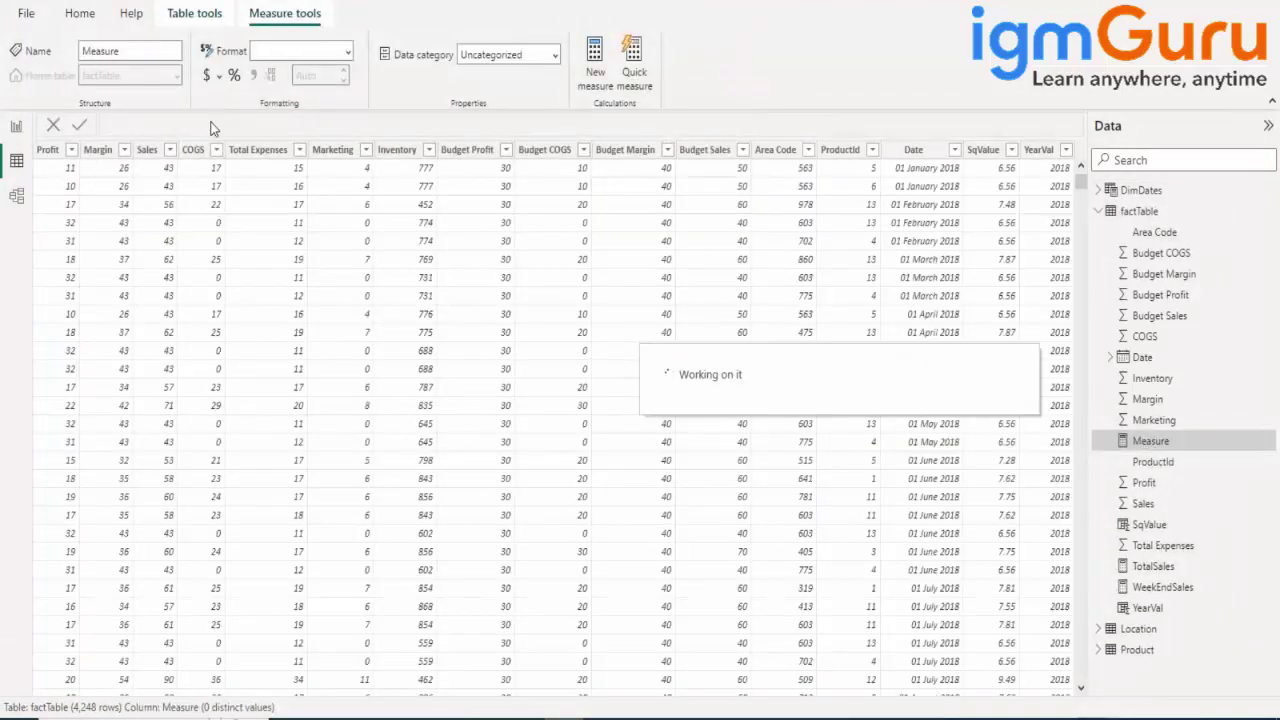
left_click(171, 122)
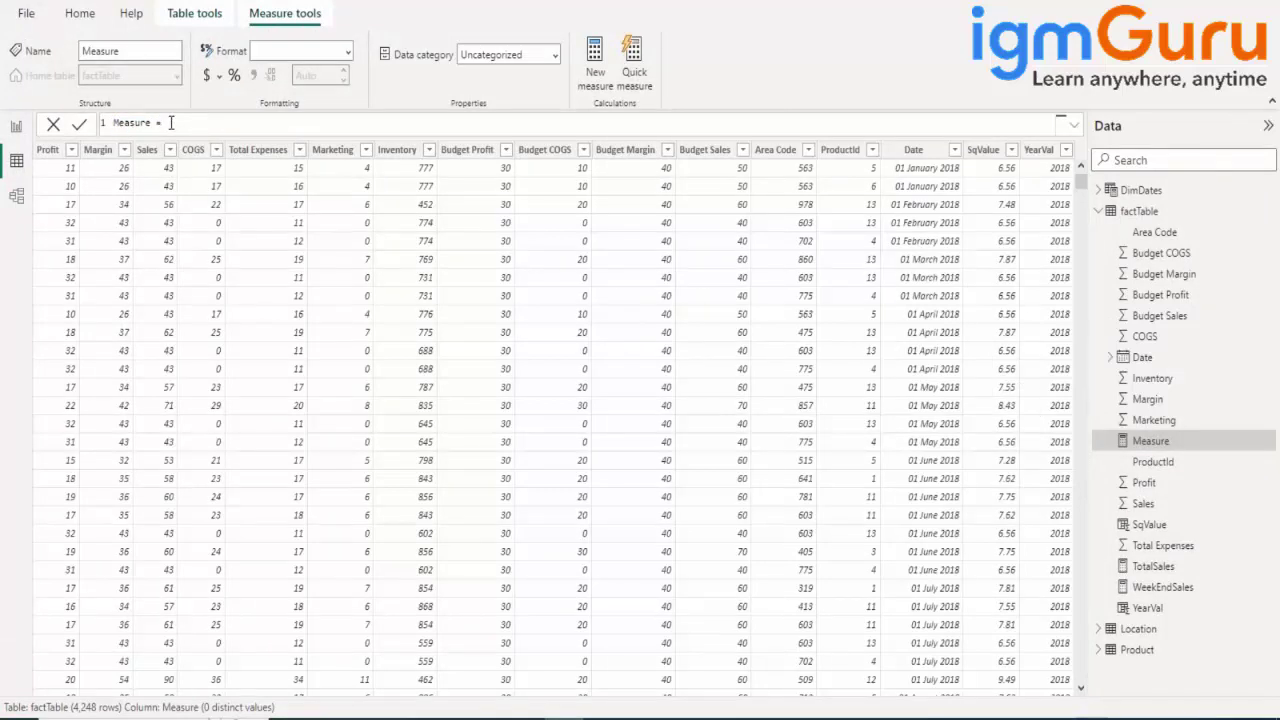
double_click(134, 122)
key("BackSpace")
type("Current")
key("BackSpace")
type("tYearSales = TOTAL")
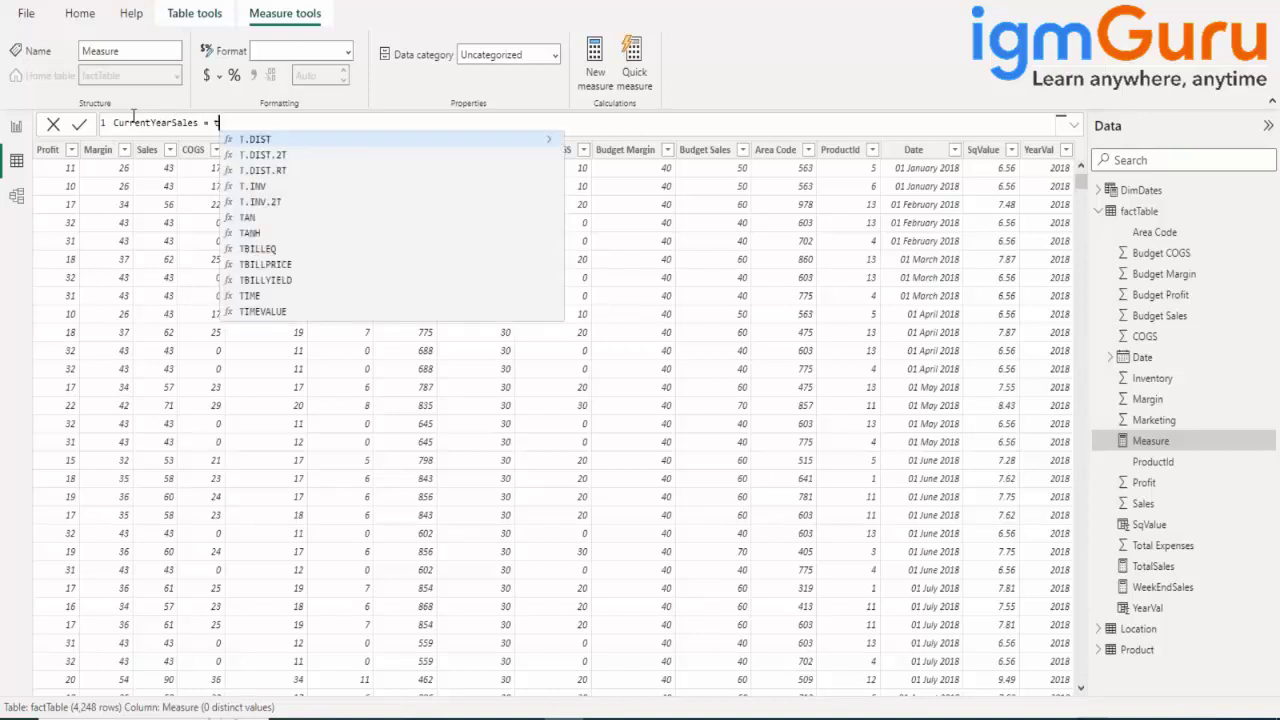
key("Down")
key("Down")
key("Tab")
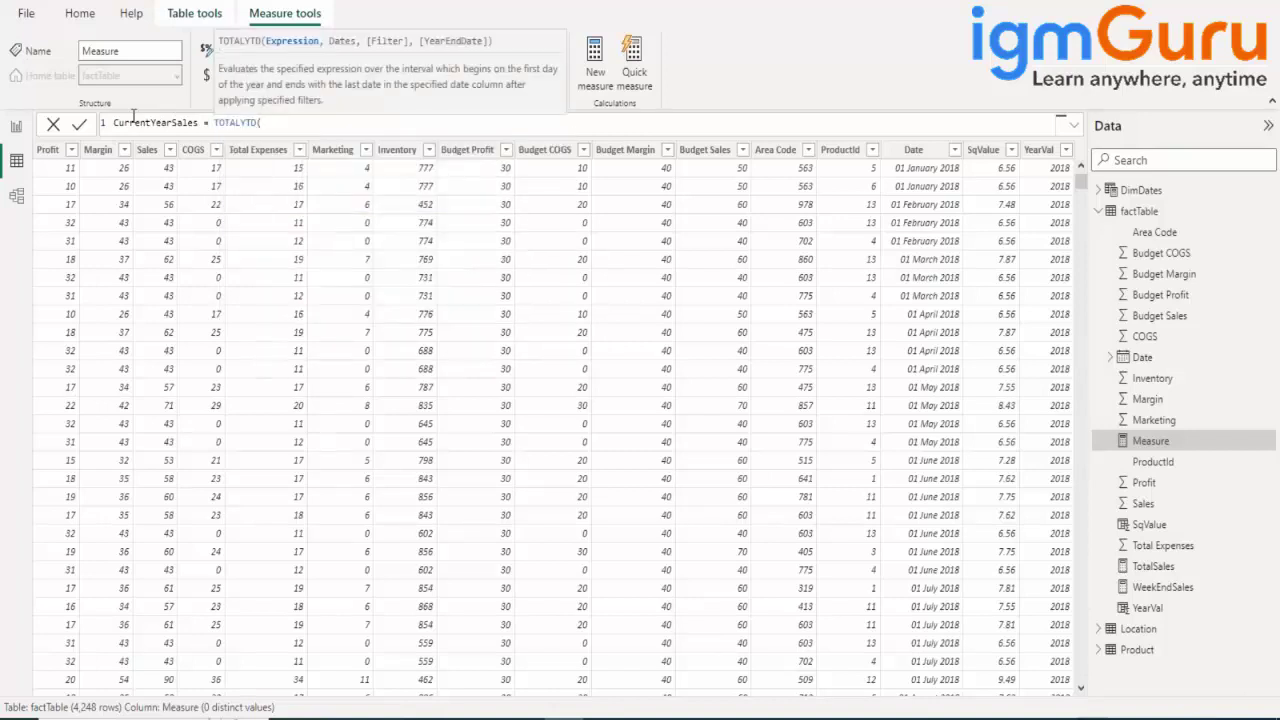
- Enter SUM(factTable[Sales]) as the expression argument of TOTALYTD
type("SUM")
key("Tab")
type("fa")
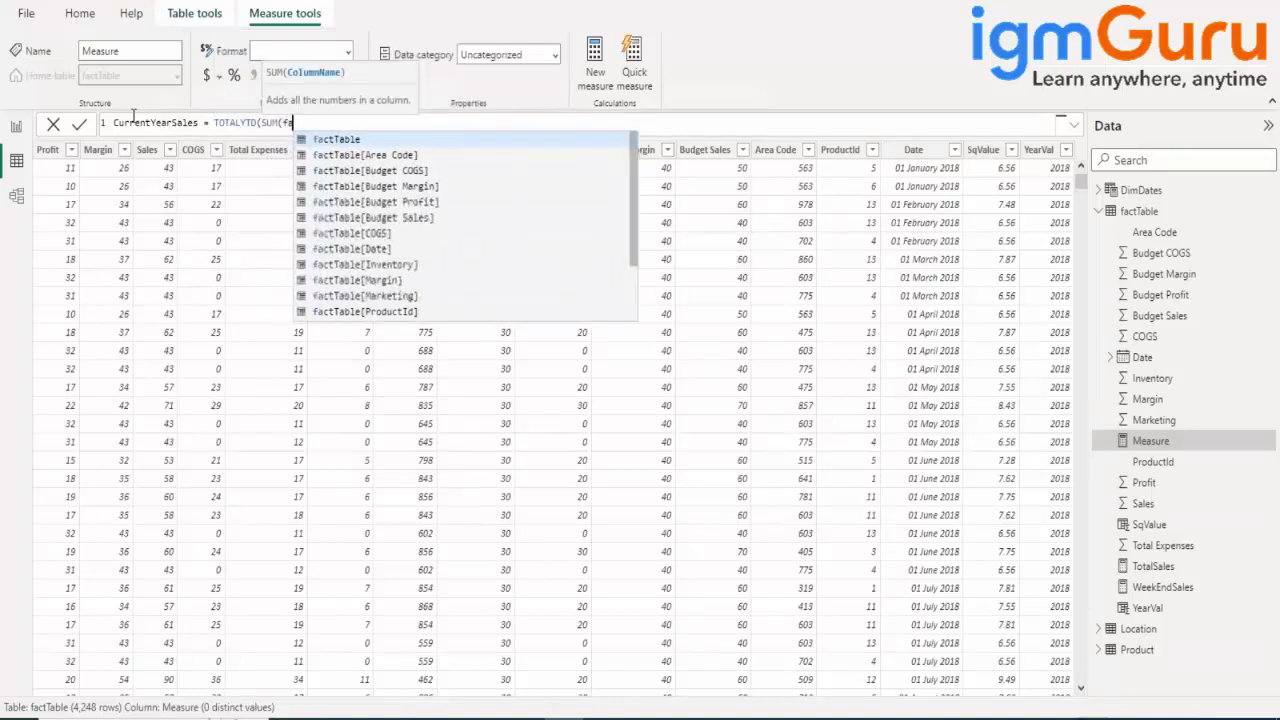
type("c")
key("Down")
key("Down")
key("Down")
key("Down")
key("Down")
key("Down")
key("Down")
key("Down")
key("Down")
key("Down")
key("Down")
key("Down")
key("Down")
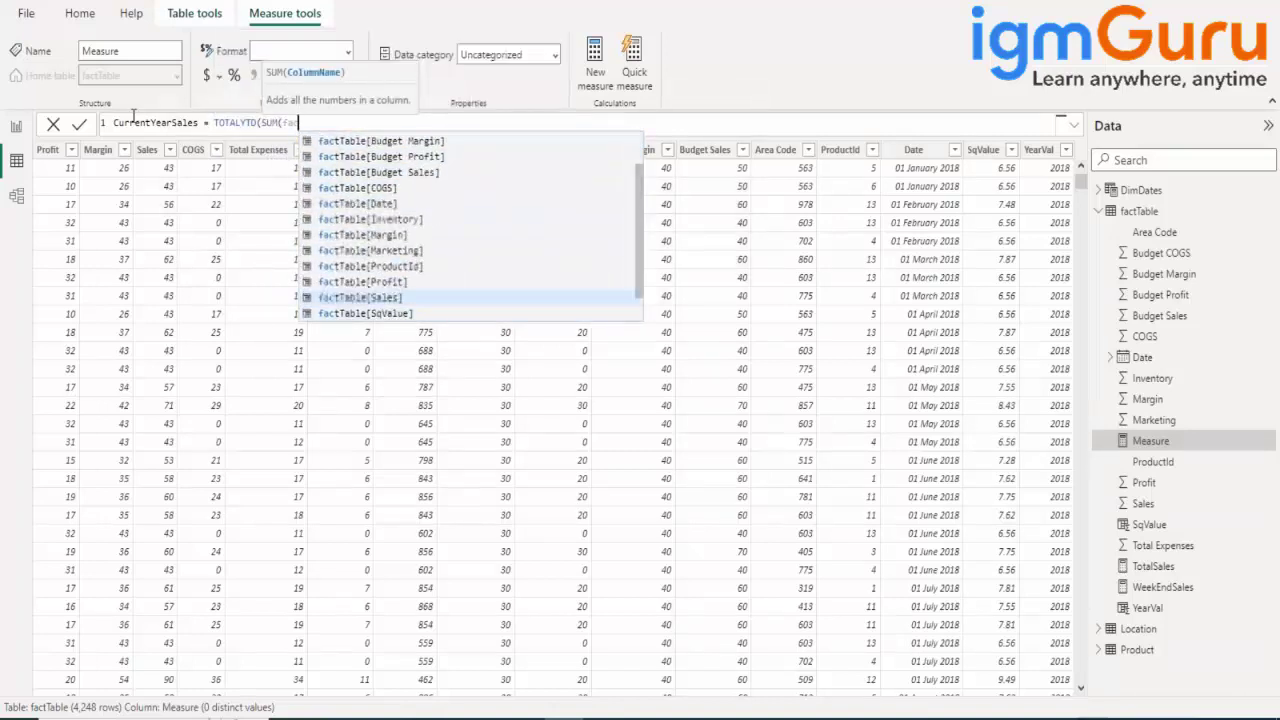
key("Tab")
type("),")
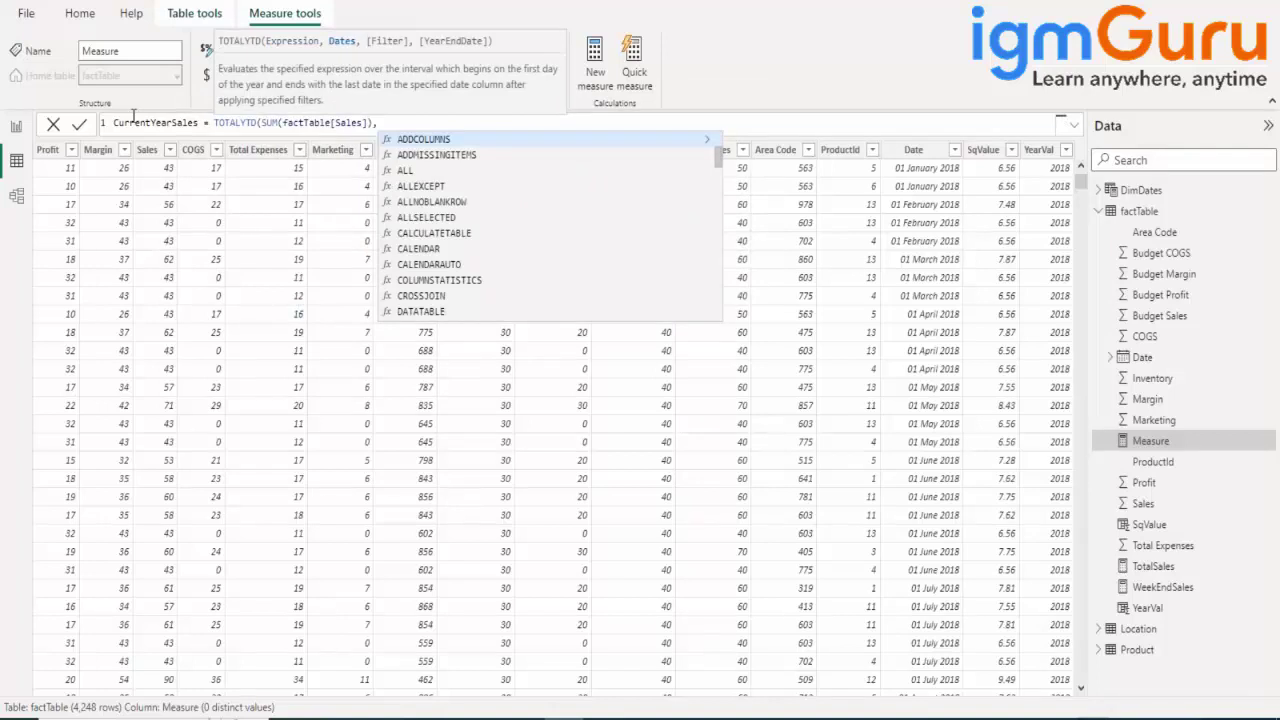
- Add factTable[Date] as the dates argument of TOTALYTD, close the formula, and commit the CurrentYearSales measure
type("fac")
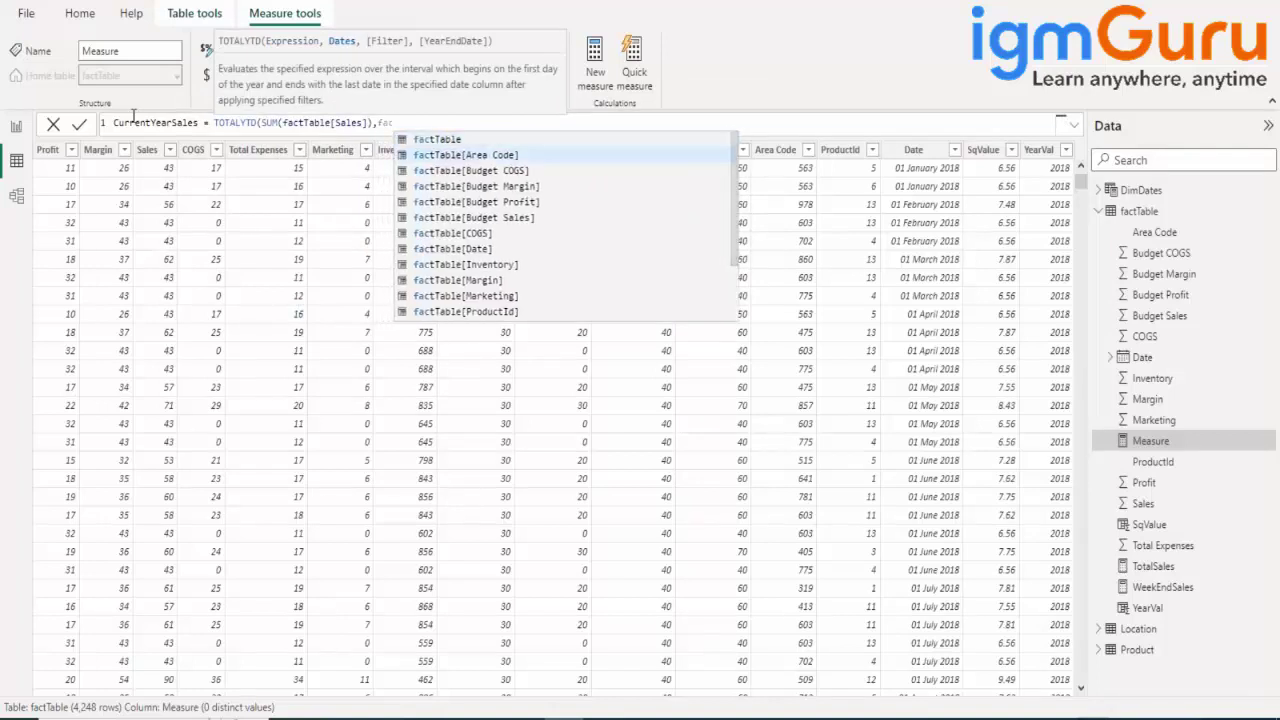
key("Down")
key("Down")
key("Down")
key("Down")
key("Down")
key("Down")
key("Tab")
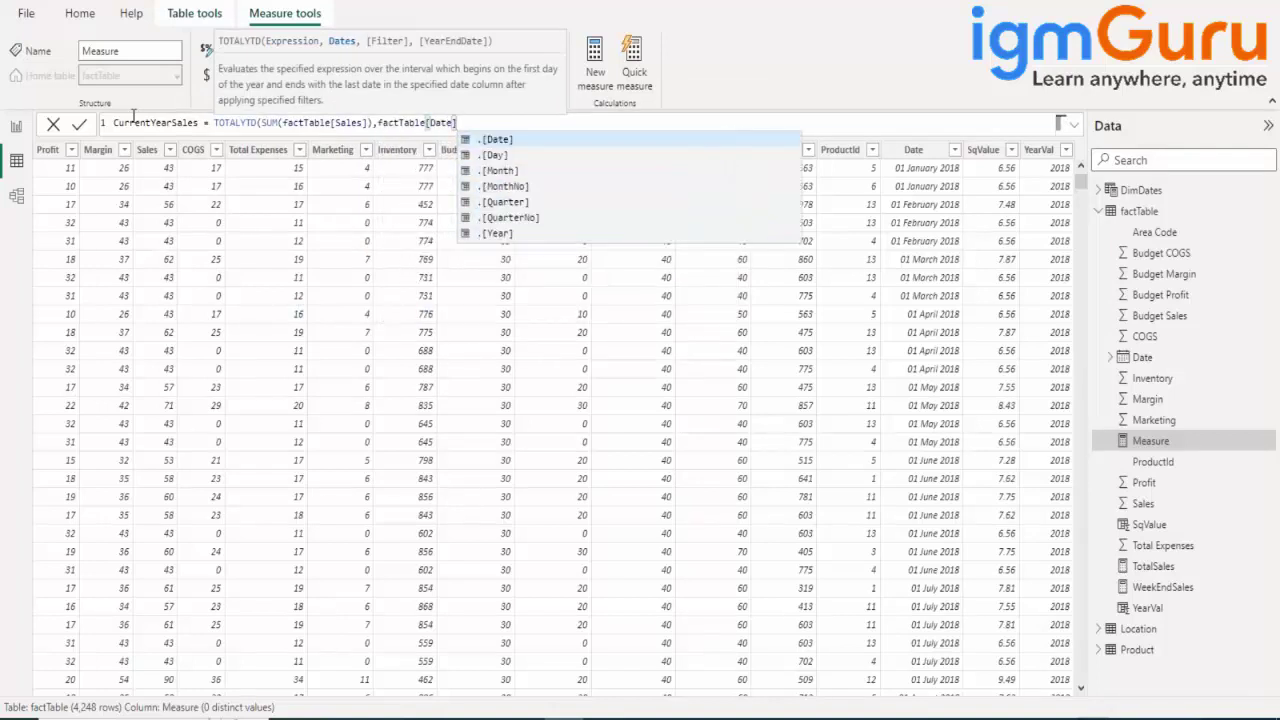
key("Escape")
type(")")
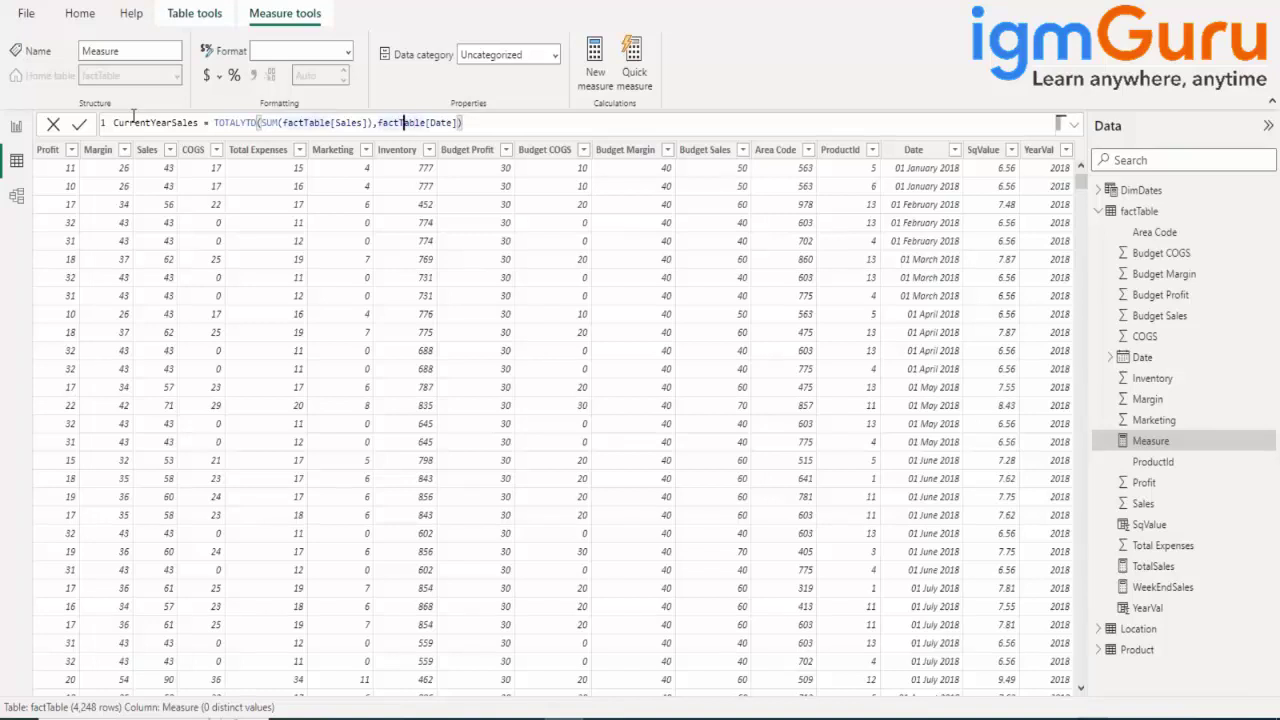
left_click(78, 125)
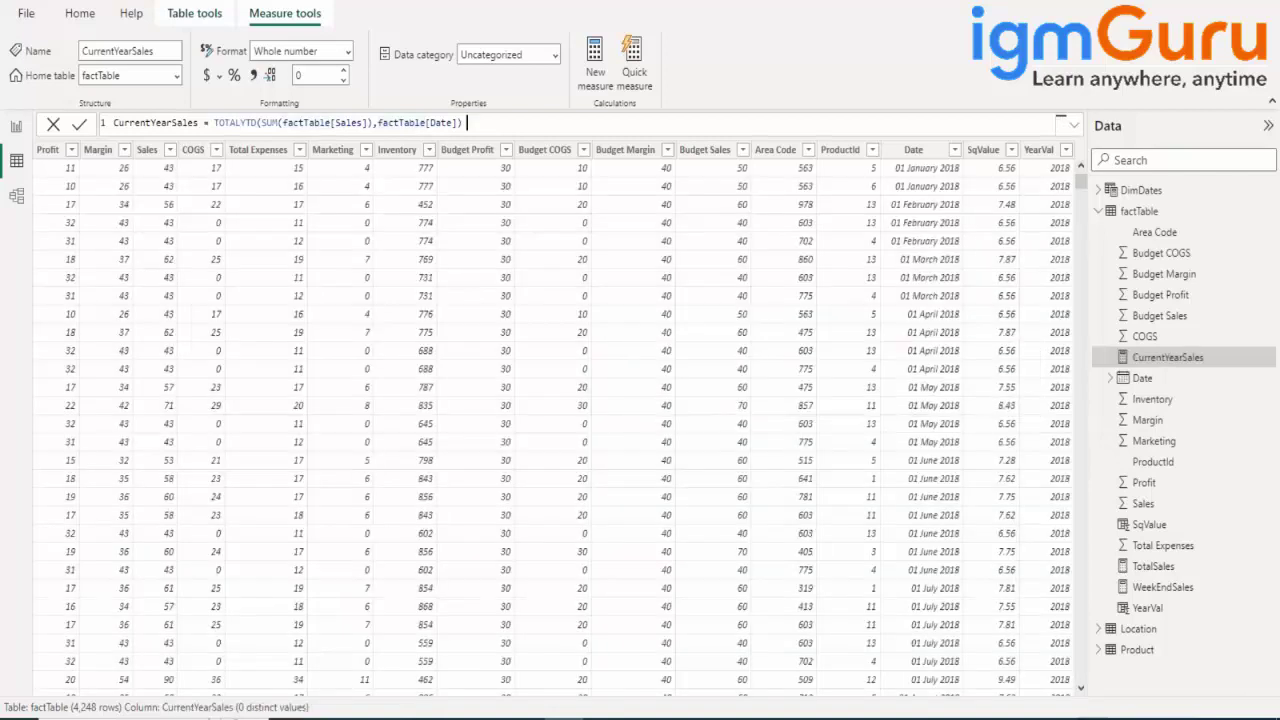
left_click(466, 122)
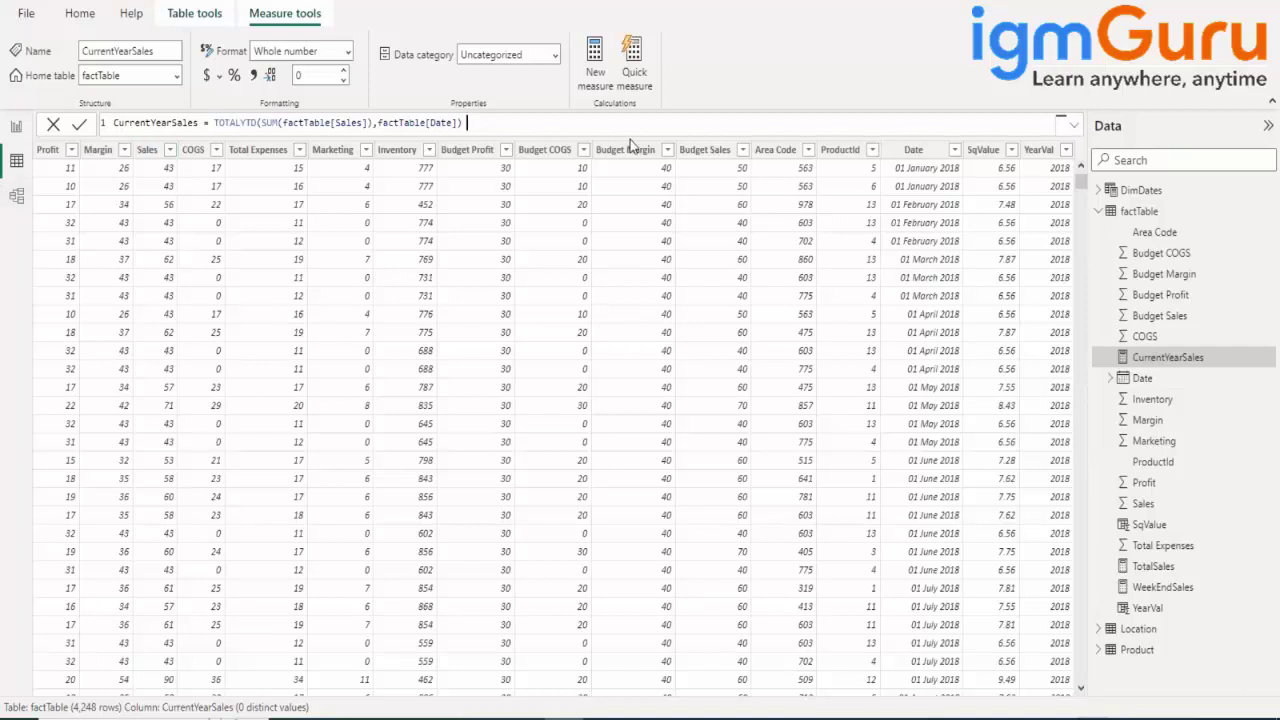
- Start another new measure in factTable with the CALCULATE function and sum of factTable[Sales] as its expression
left_click(1145, 212)
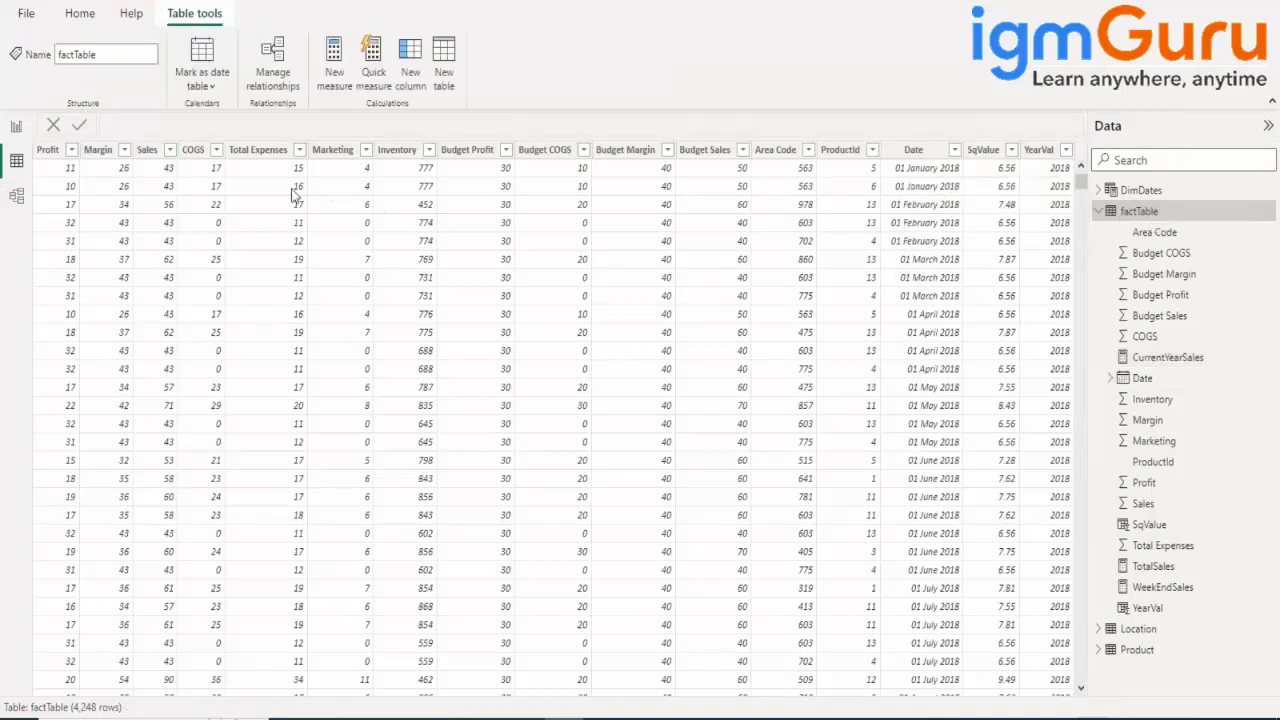
left_click(340, 57)
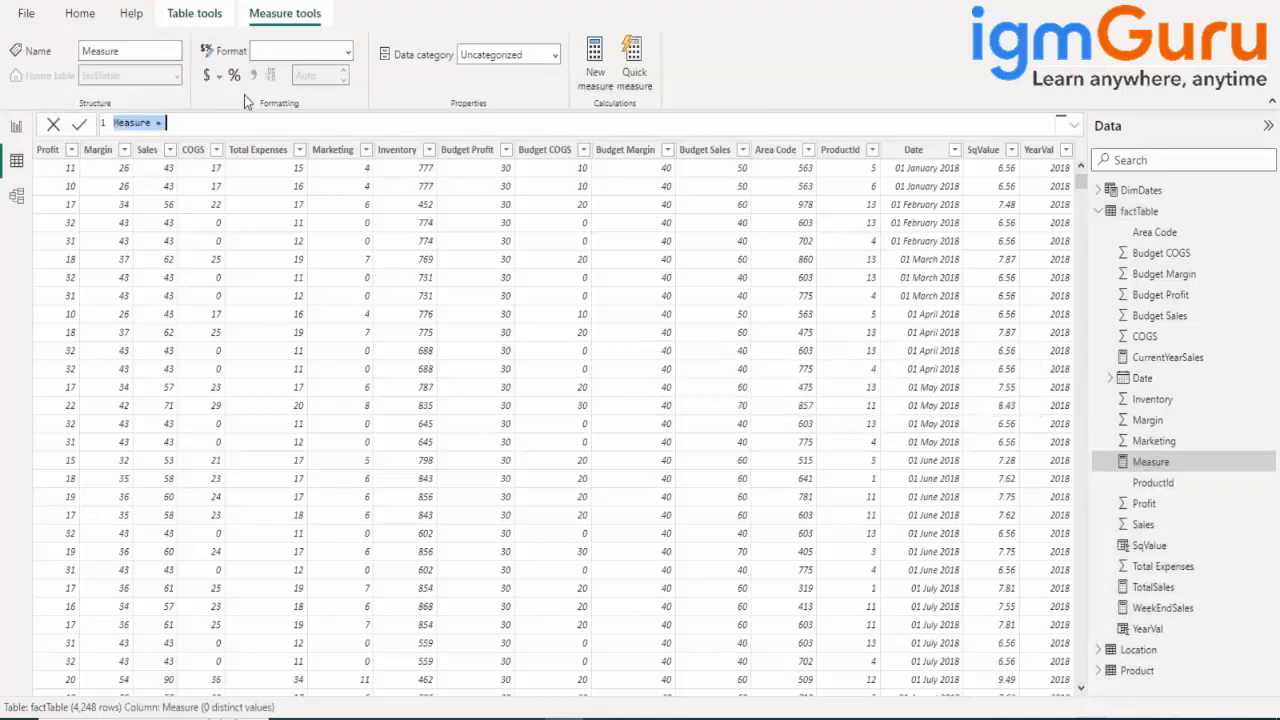
left_click(228, 123)
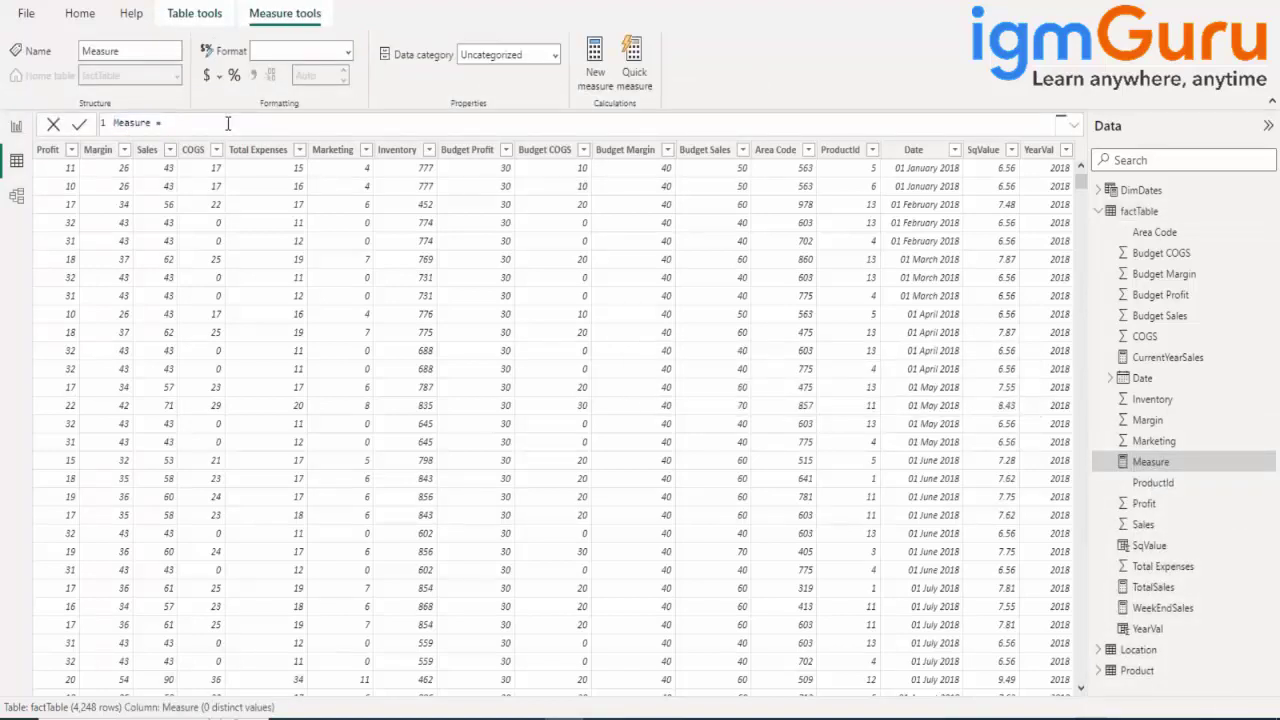
type("CALCULATE(")
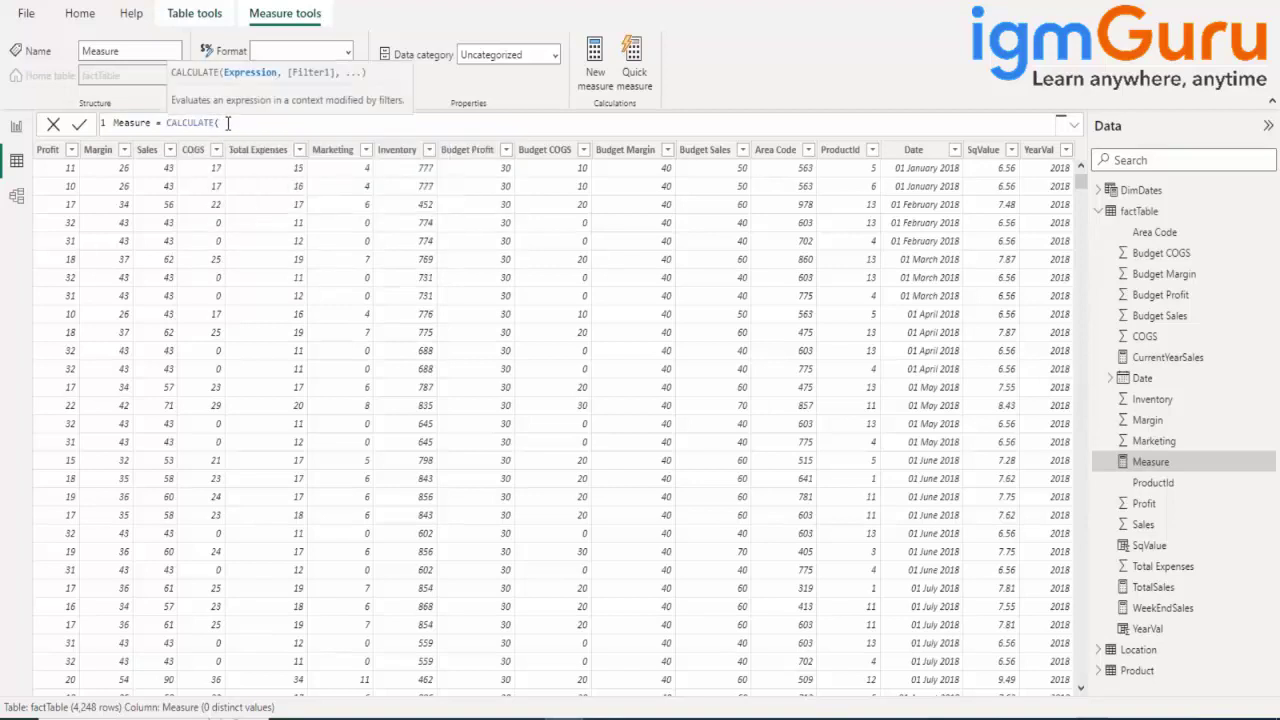
type("sum(")
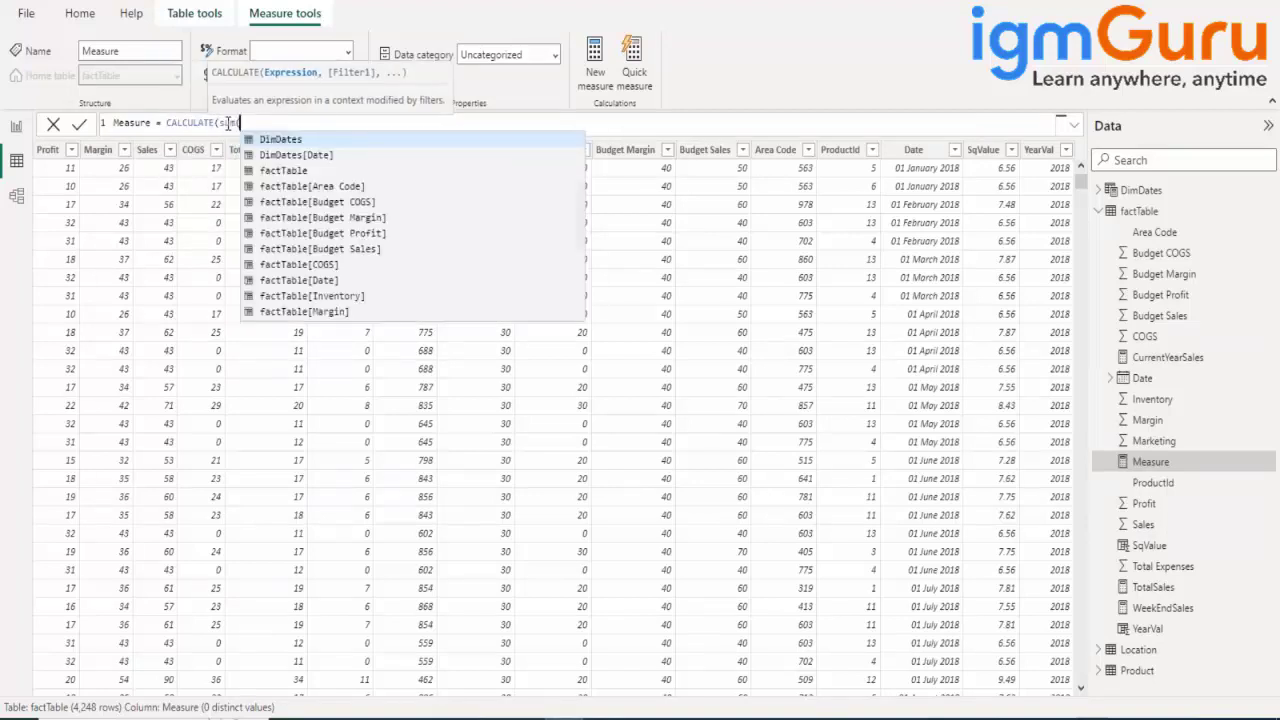
type("fac")
key("Down")
key("Down")
key("Down")
key("Down")
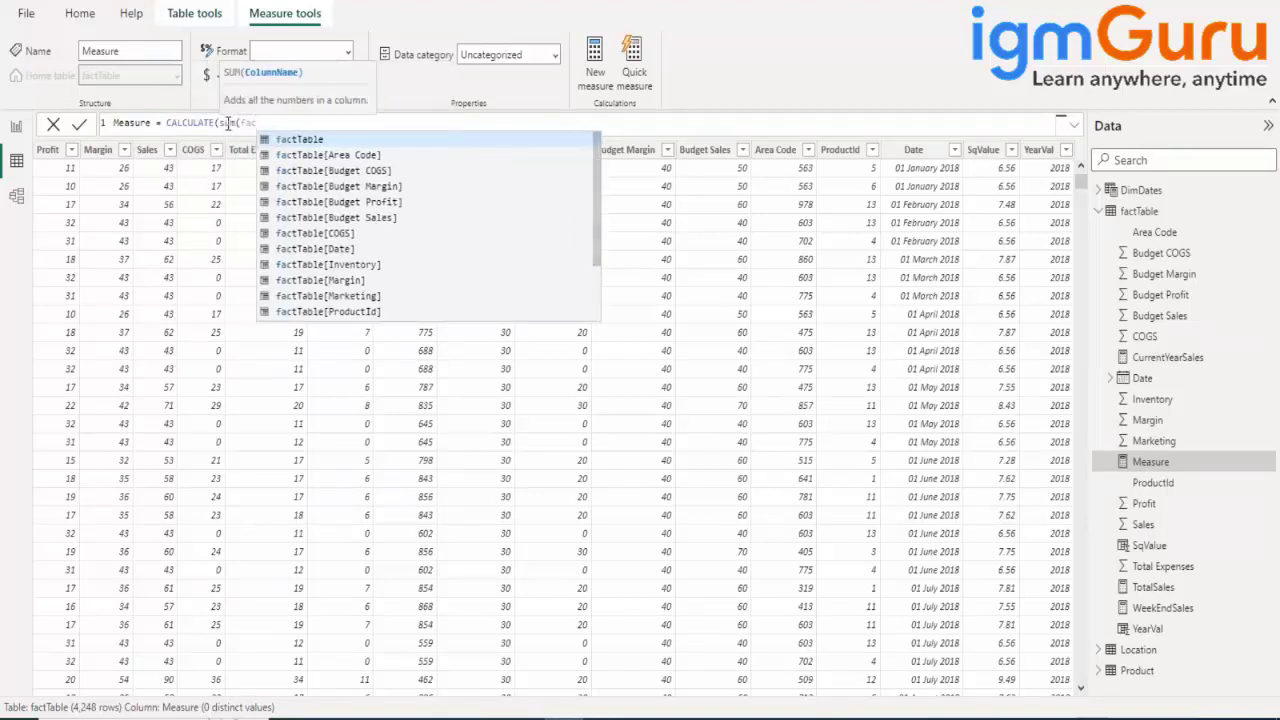
key("Down")
key("Down")
key("Down")
key("Down")
key("Down")
key("Down")
key("Down")
key("Down")
key("Down")
key("Down")
key("Down")
key("Down")
key("Down")
key("Down")
key("Down")
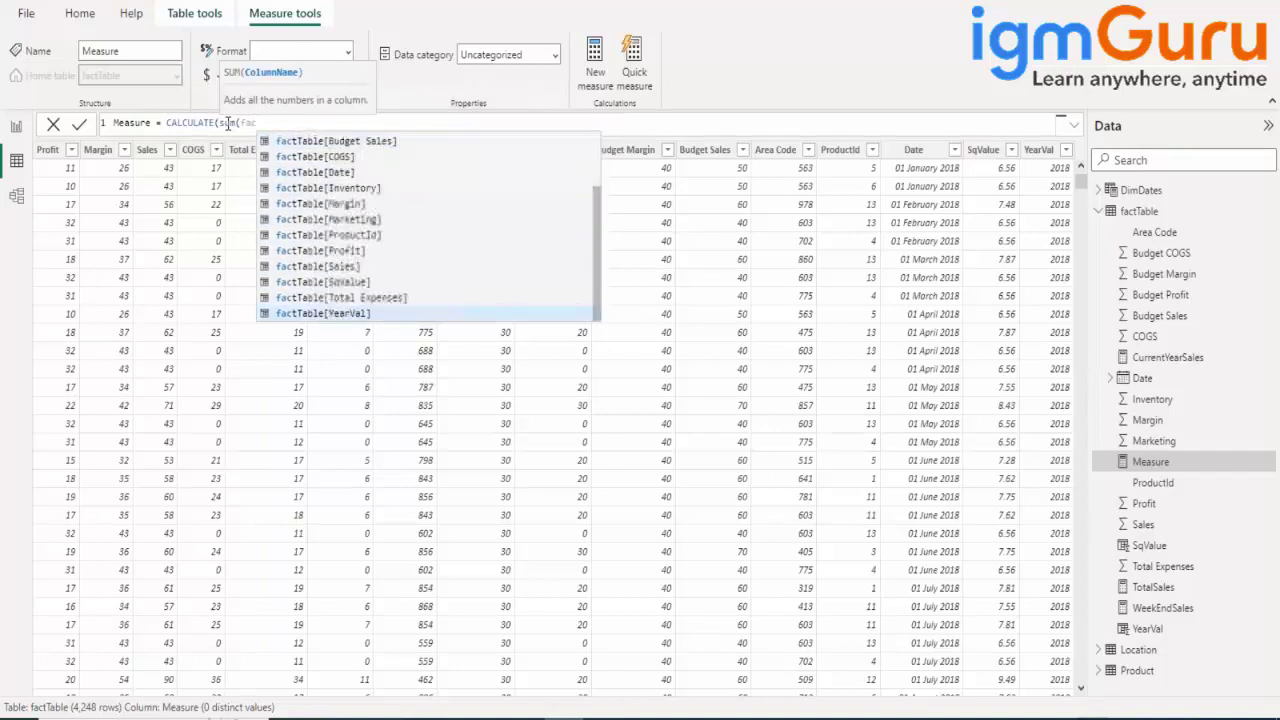
key("Up")
key("Up")
key("Up")
key("Up")
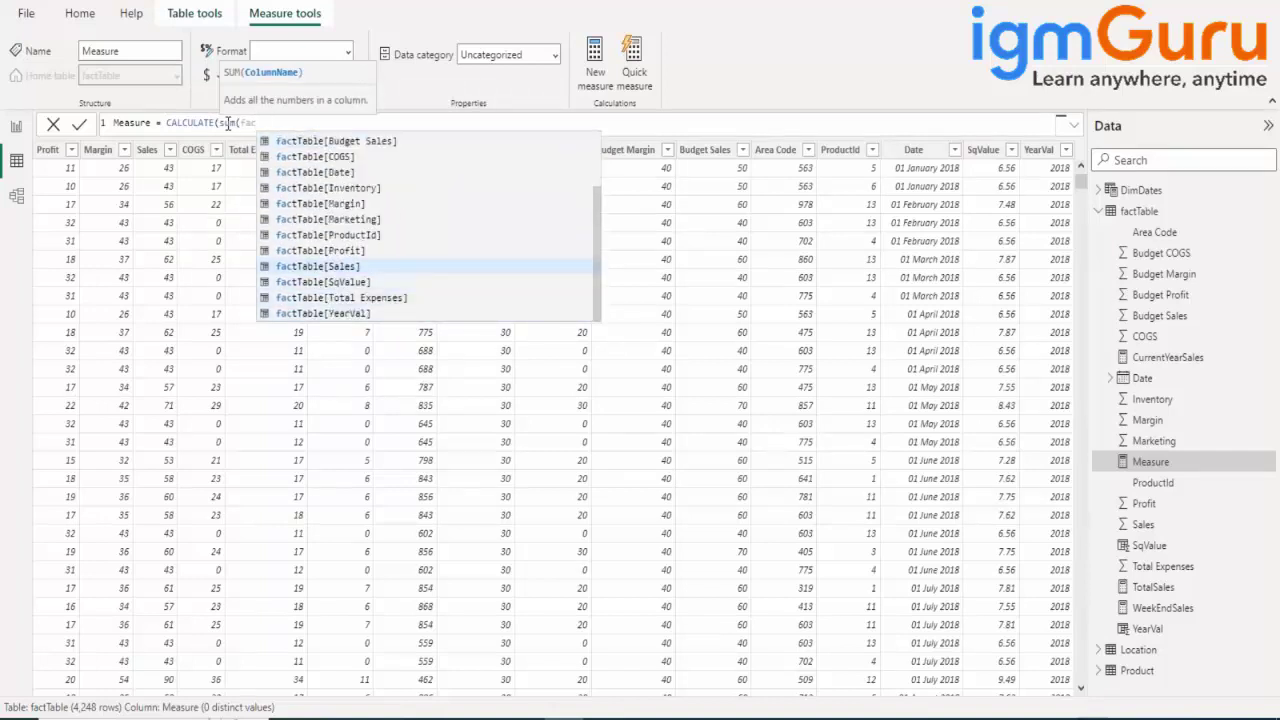
key("Tab")
- Complete the CALCULATE formula with SAMEPERIODLASTYEAR(factTable[Date]) as its filter
type("),SAMEPERIODLASTYEAR(")
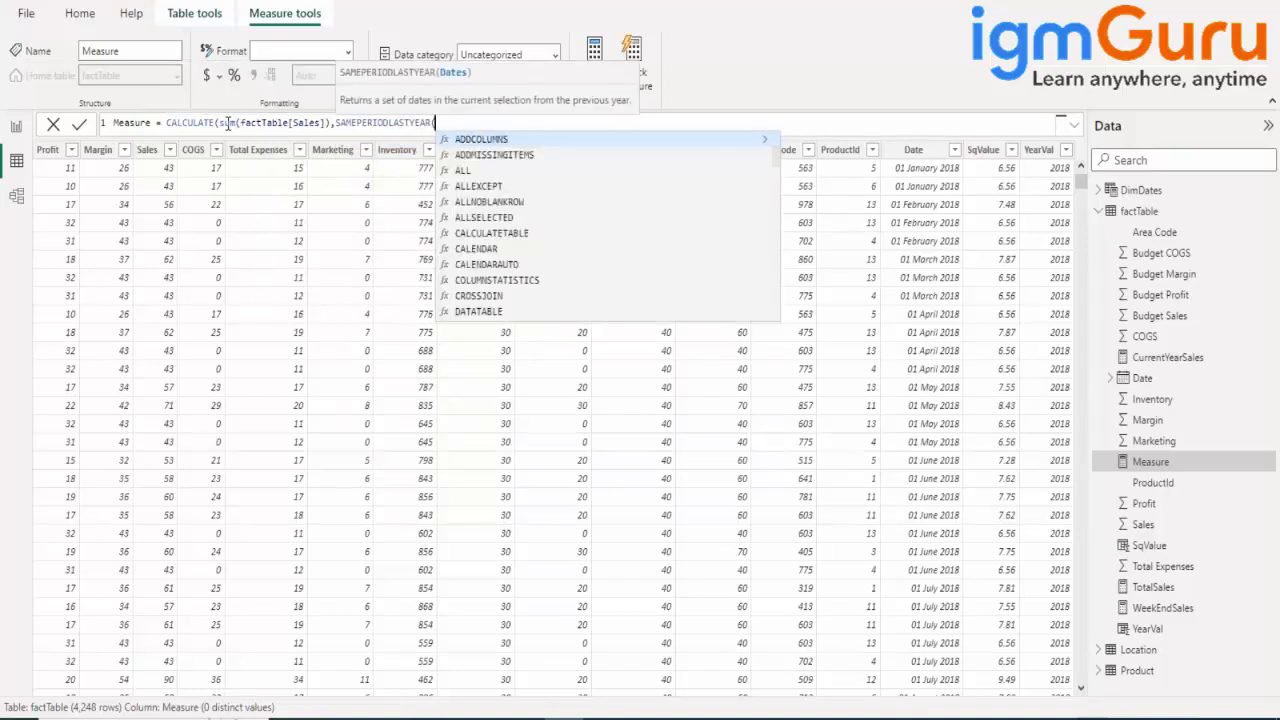
type("fac")
key("Down")
key("Down")
key("Down")
key("Down")
key("Down")
key("Down")
key("Down")
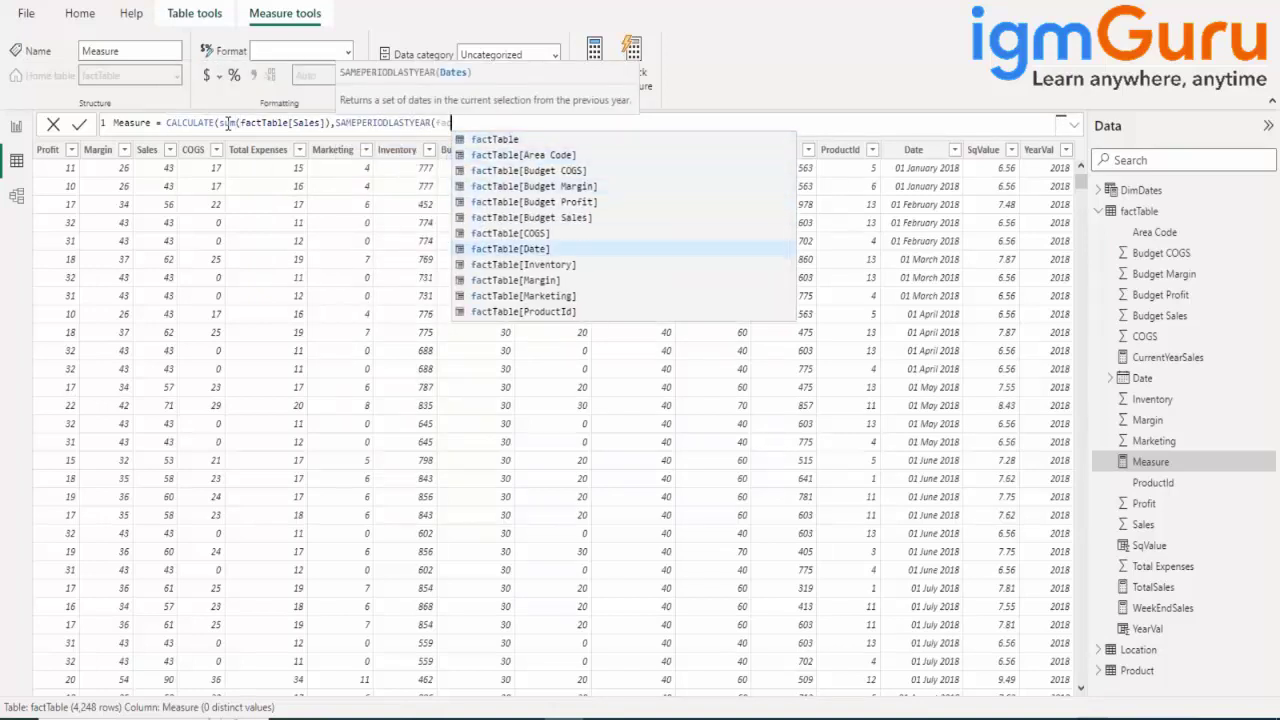
key("Tab")
type("))")
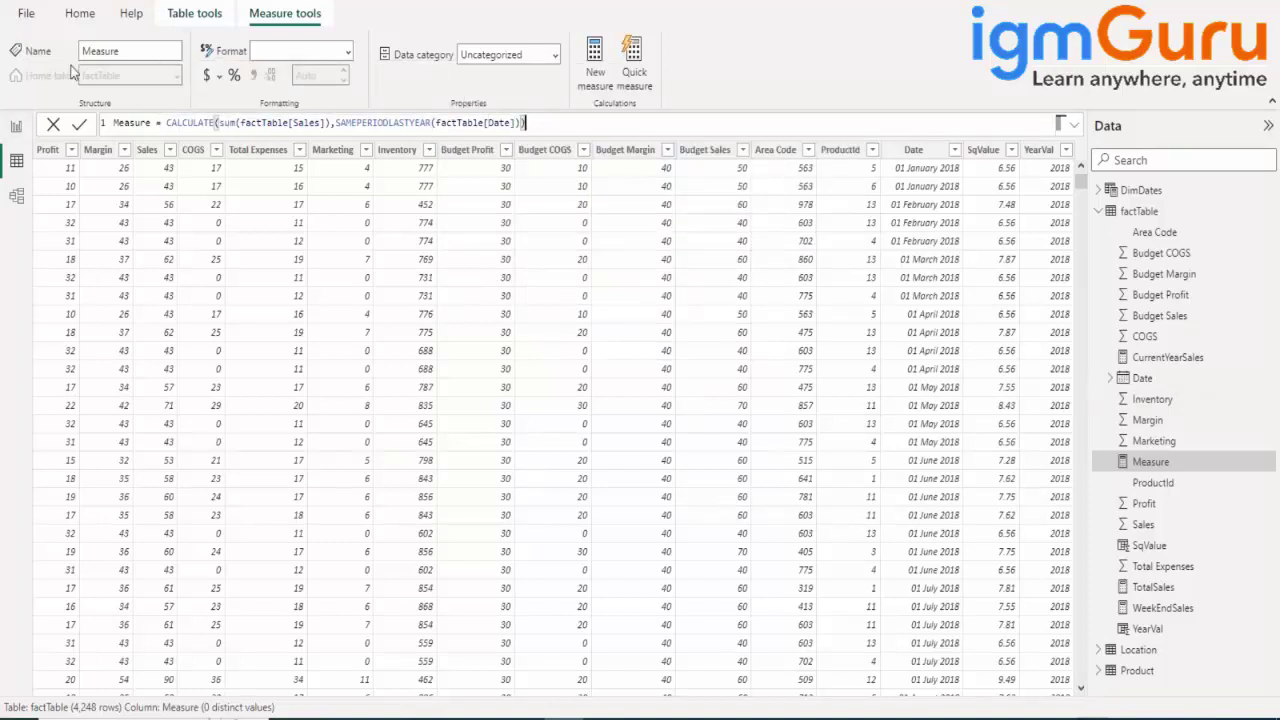
- Replace the default measure name with LastYearSales in the formula and commit it
left_click(136, 122)
double_click(136, 122)
type("Las")
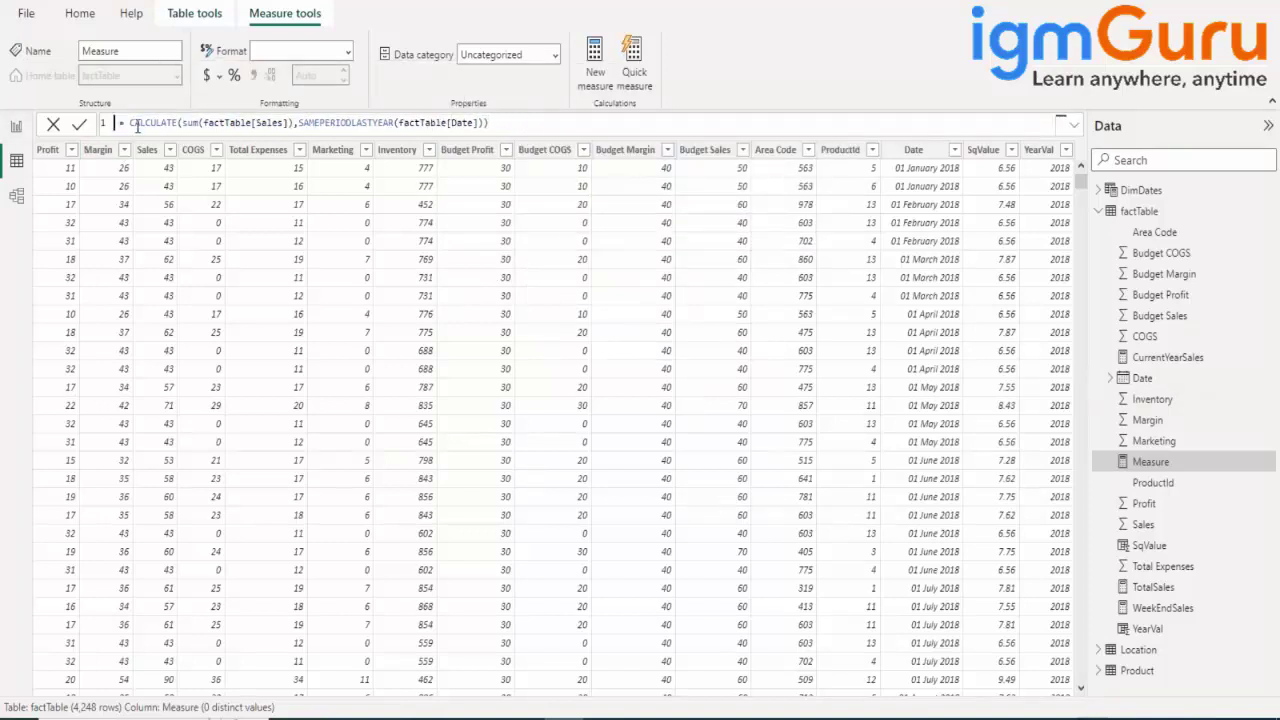
type("tYear")
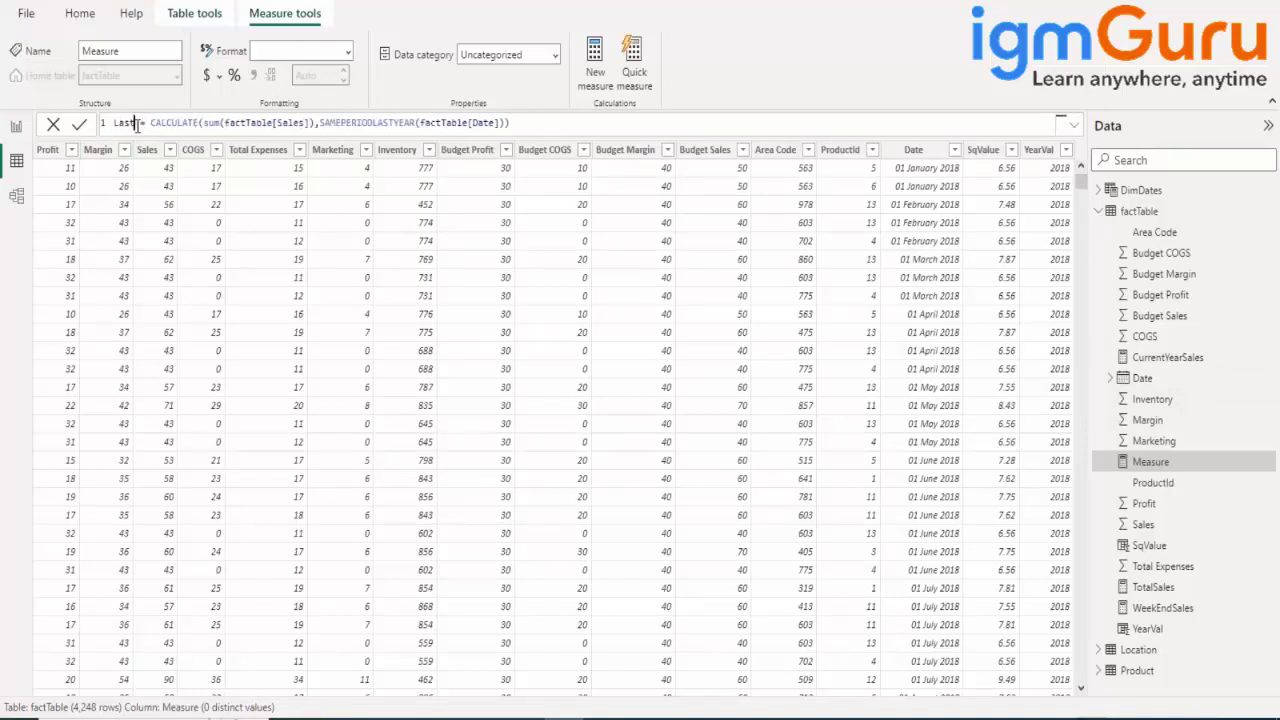
type("Sale")
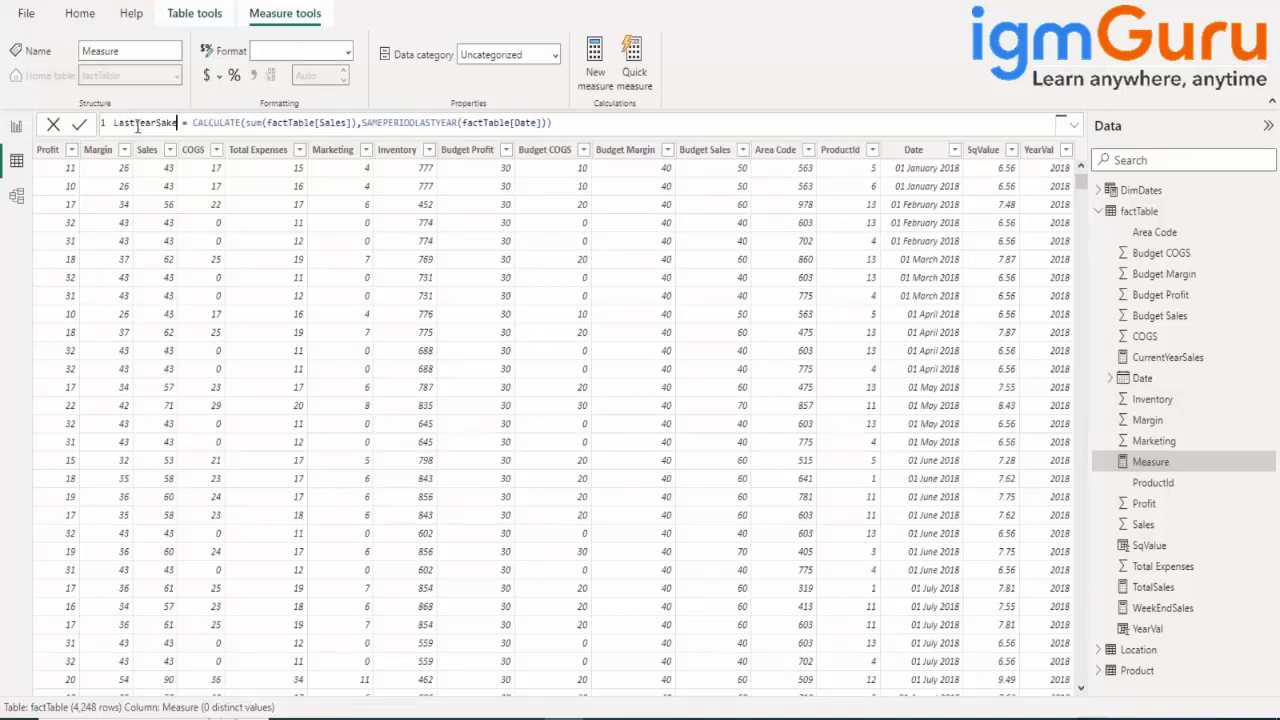
type("s")
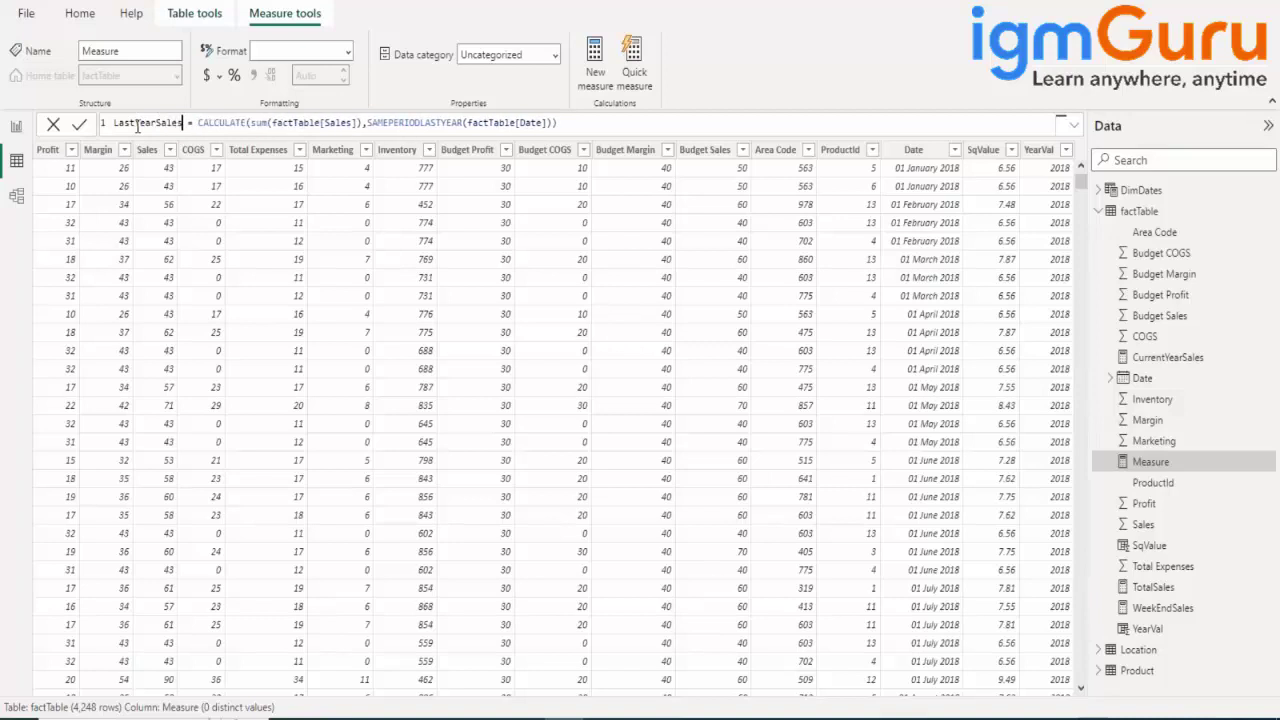
left_click(79, 126)
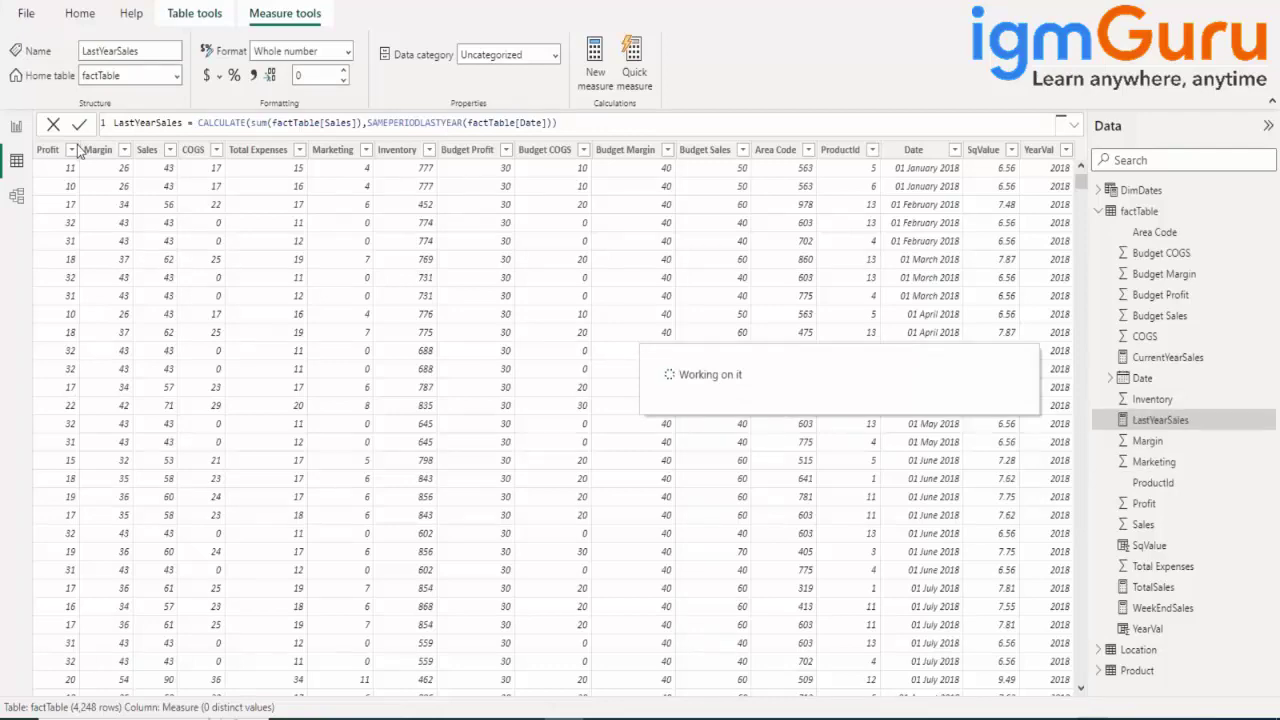
- Add a table visual listing Product from the Product table to report Page 2, enlarge it, and move it toward the canvas center
left_click(16, 128)
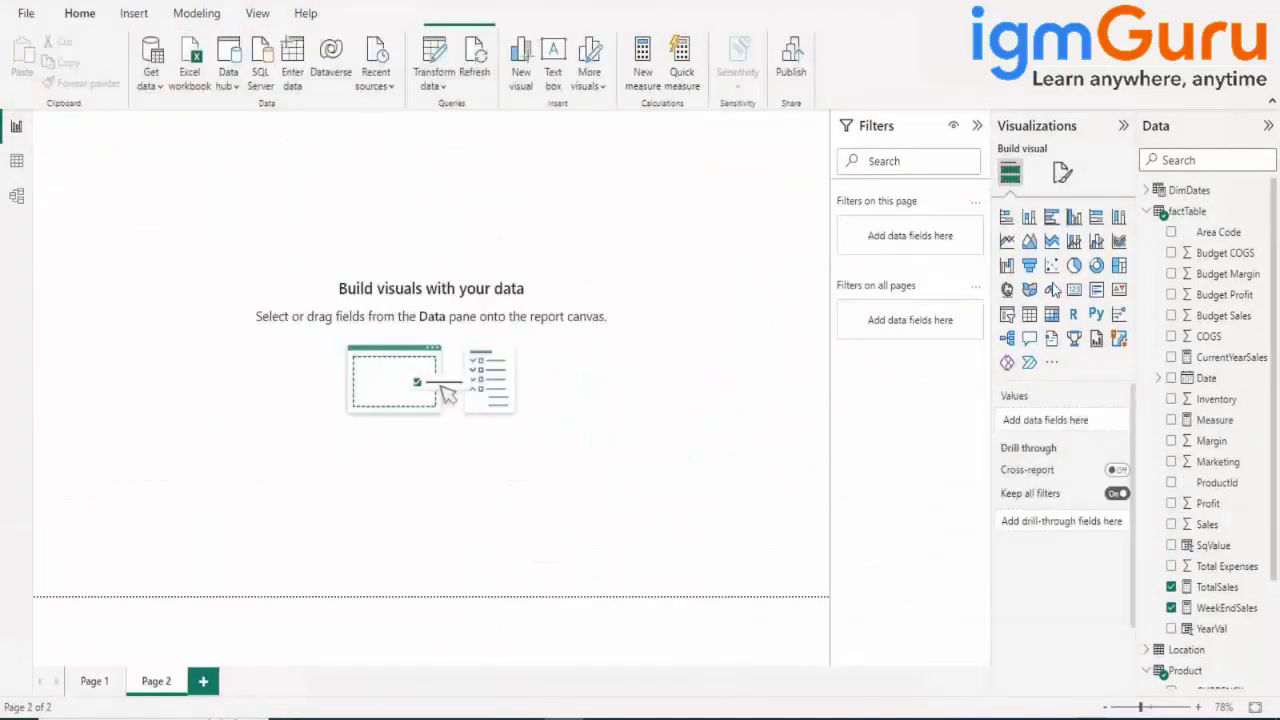
left_click(1029, 314)
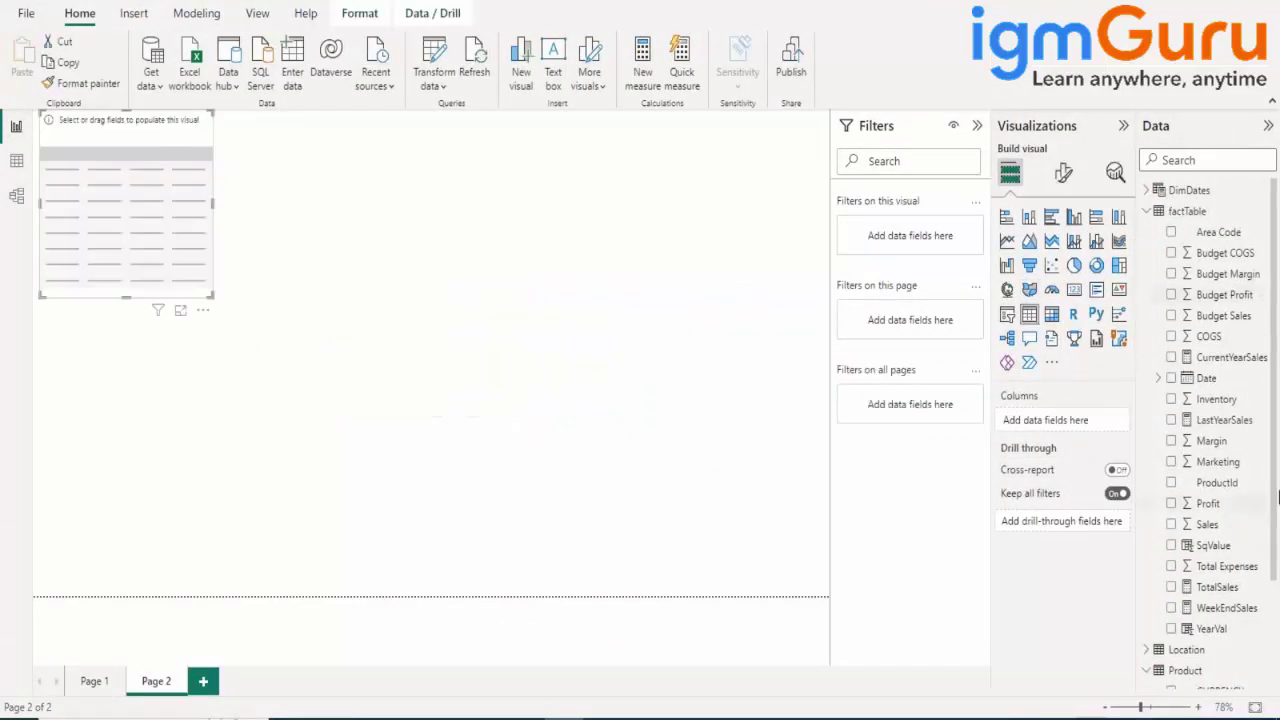
left_click(1152, 212)
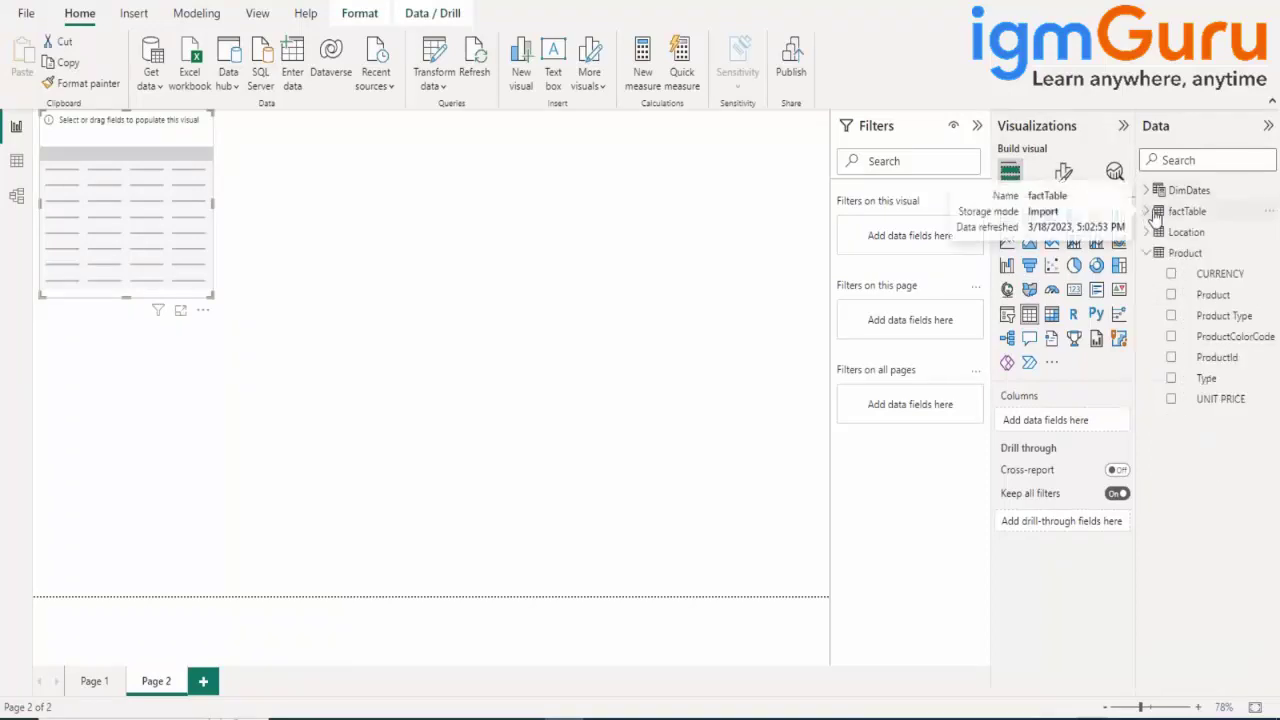
left_click(1171, 295)
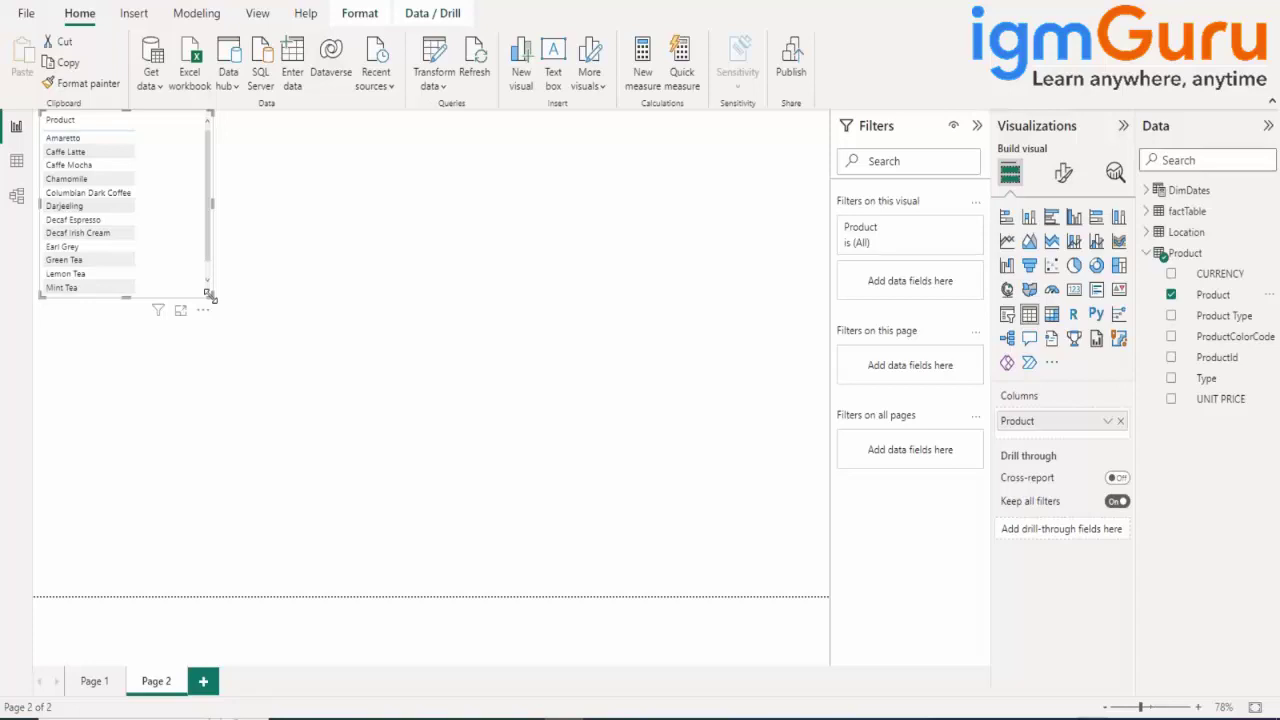
left_click_drag(210, 296, 303, 347)
left_click_drag(330, 264, 362, 278)
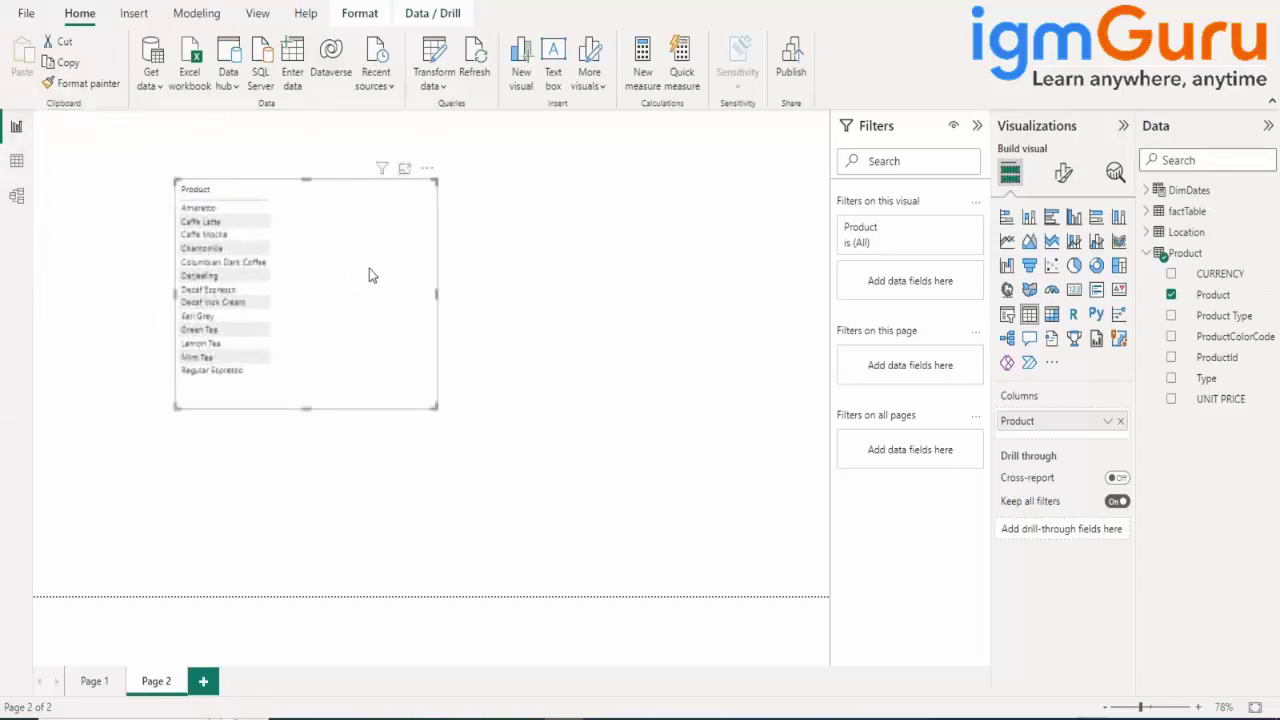
- Add the factTable measures TotalSales, CurrentYearSales and LastYearSales to the product table visual and enlarge it to fit all columns
left_click(1148, 212)
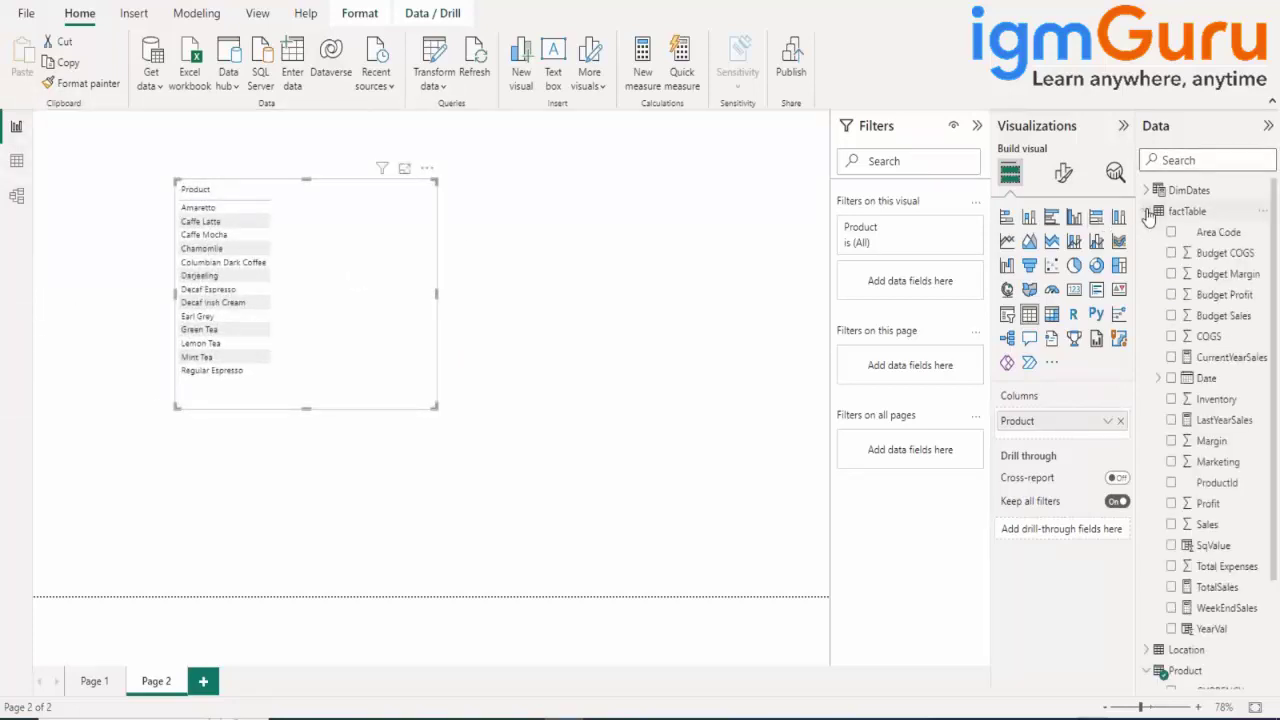
left_click(1172, 588)
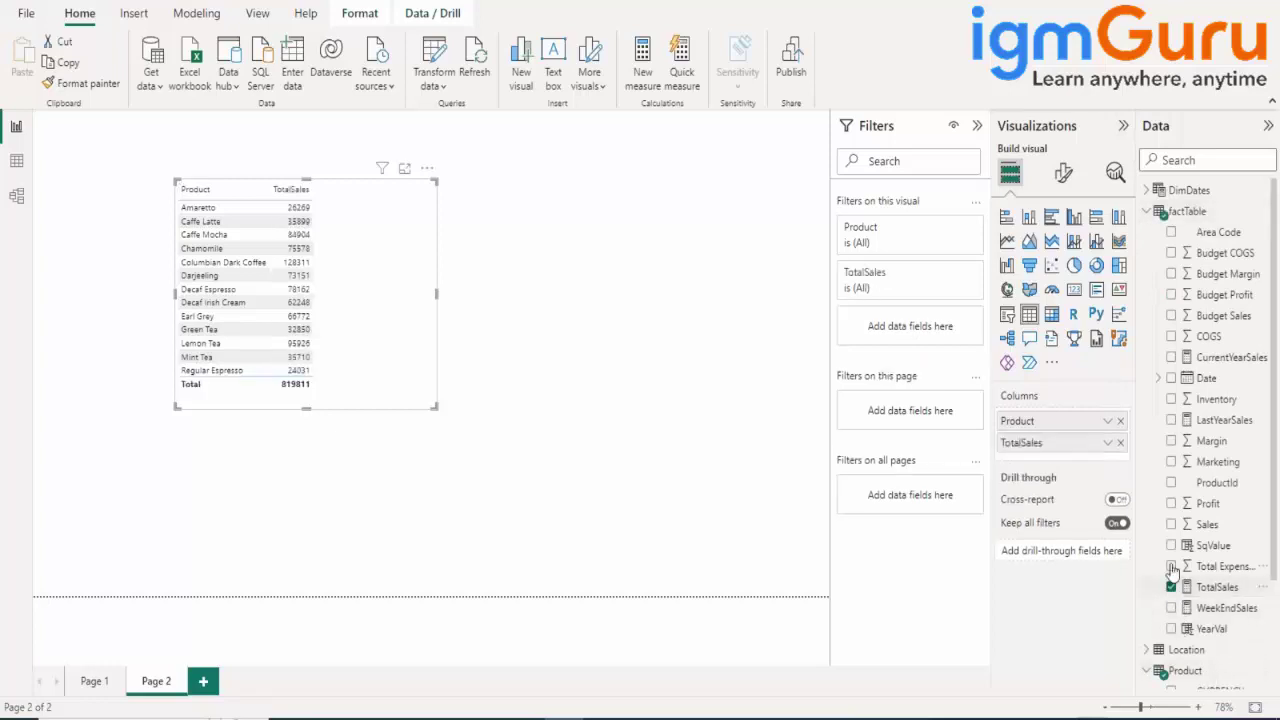
left_click(1171, 358)
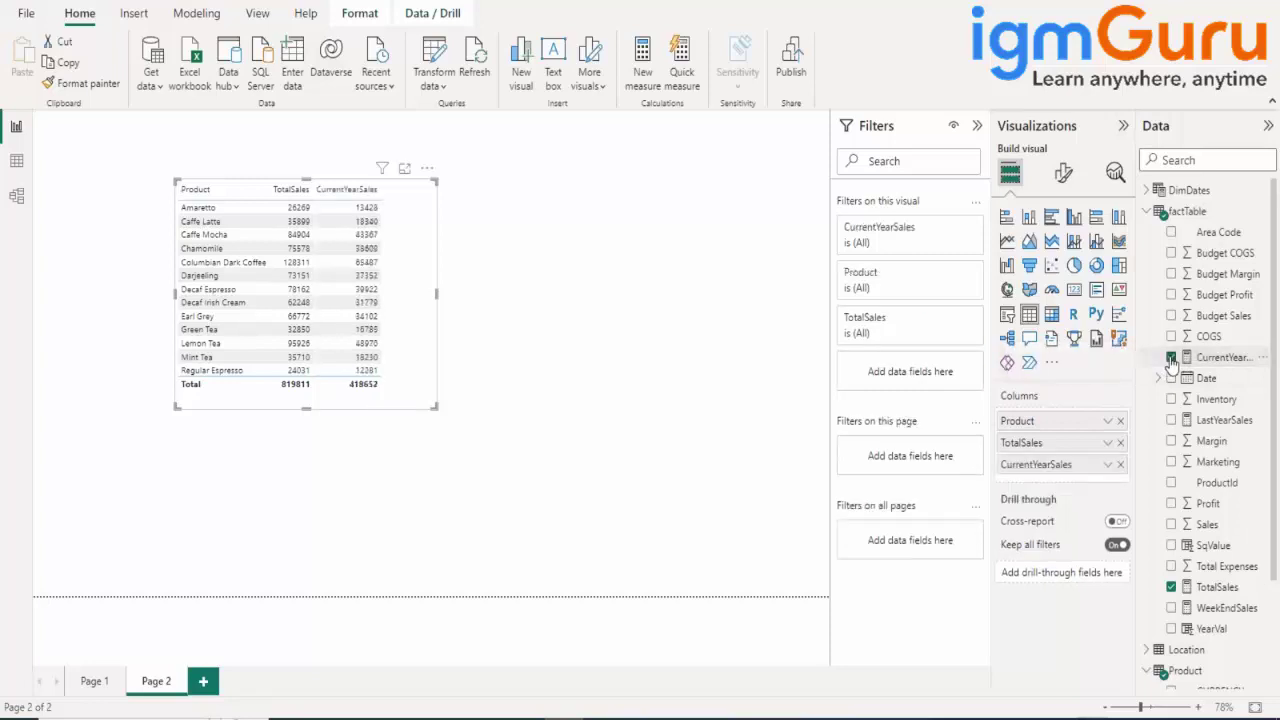
left_click(1172, 421)
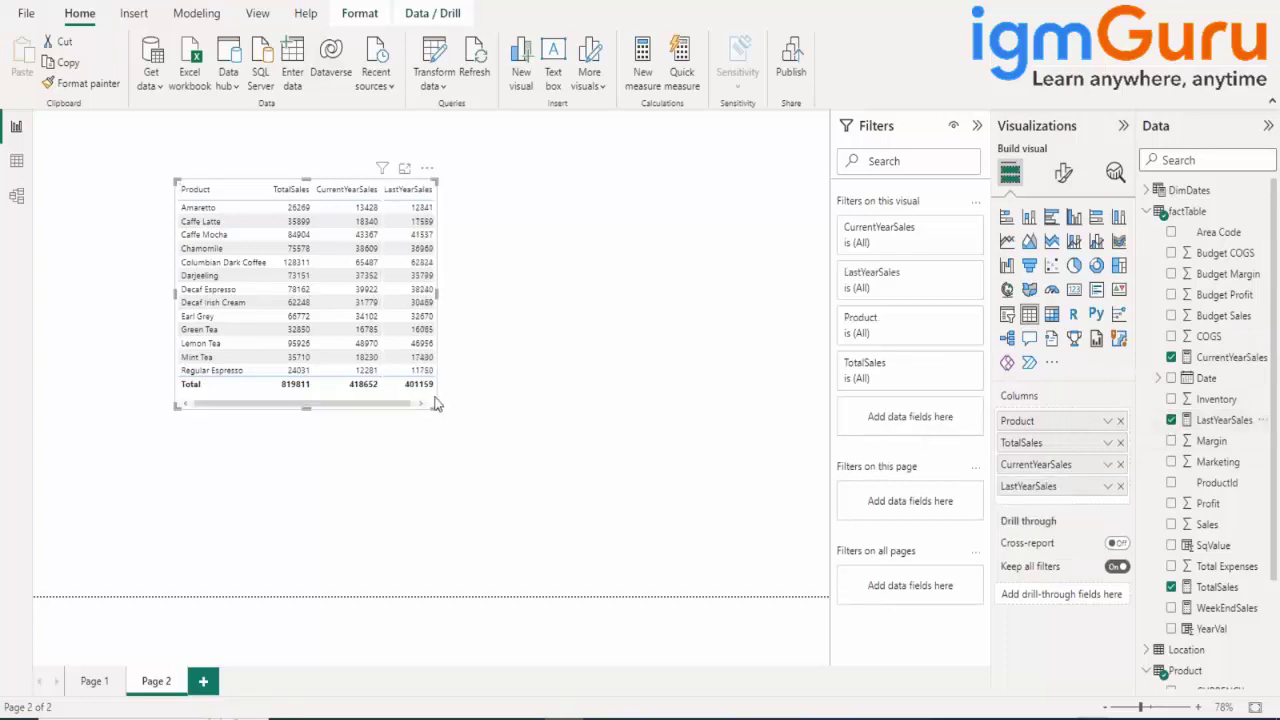
mouse_move(437, 408)
left_mouse_down()
mouse_move(518, 456)
mouse_move(433, 418)
mouse_move(449, 422)
left_mouse_up()
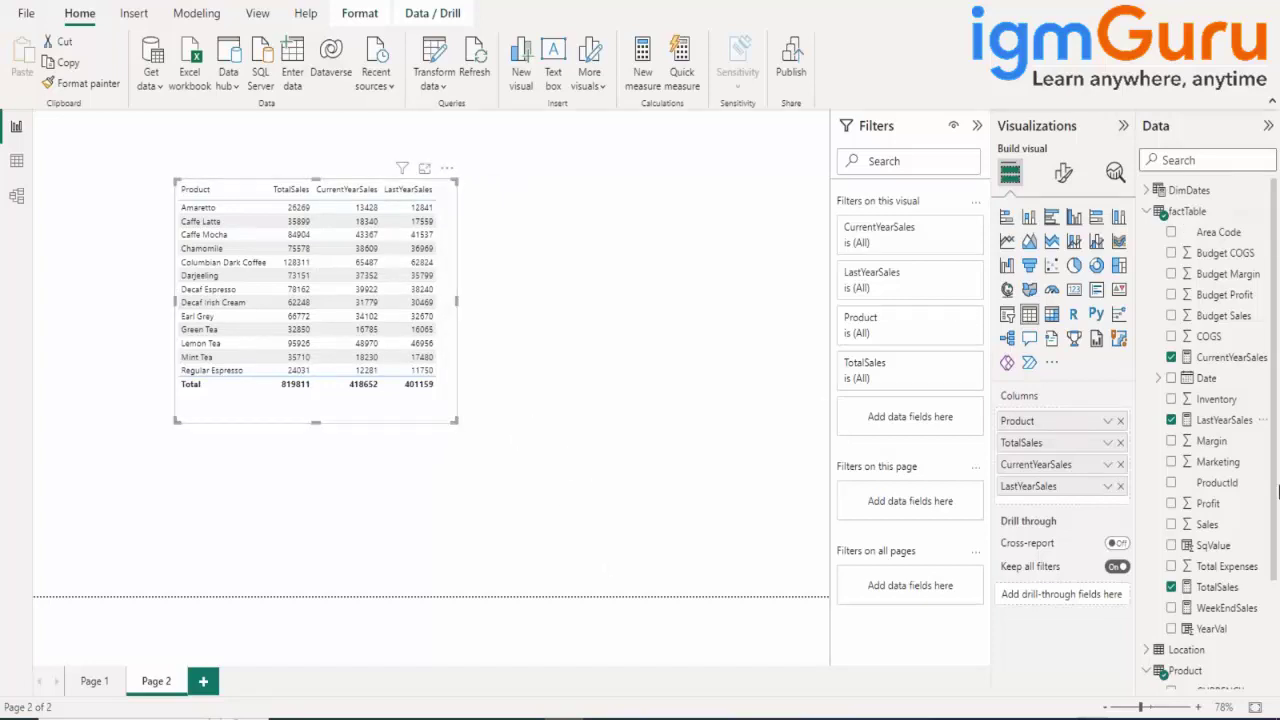
- Open the CurrentYearSales measure's formula and select its entire text
left_click(1220, 358)
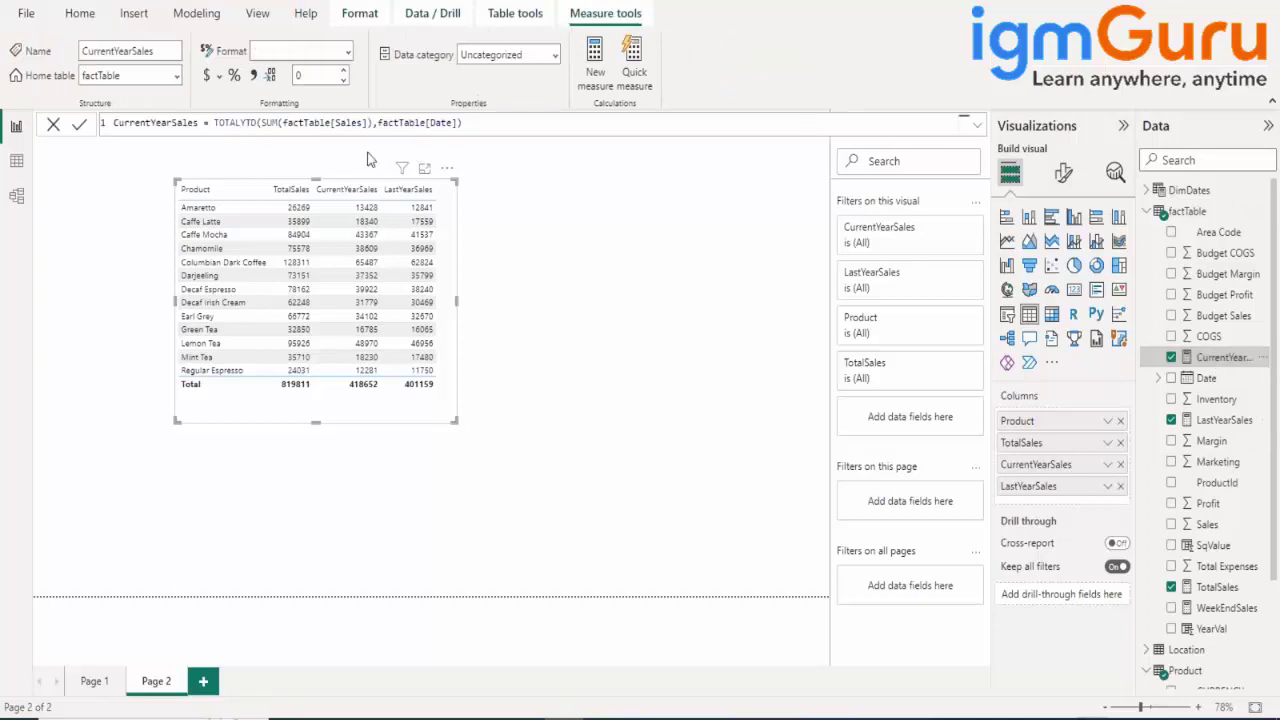
left_click_drag(480, 122, 257, 122)
left_click_drag(115, 121, 113, 122)
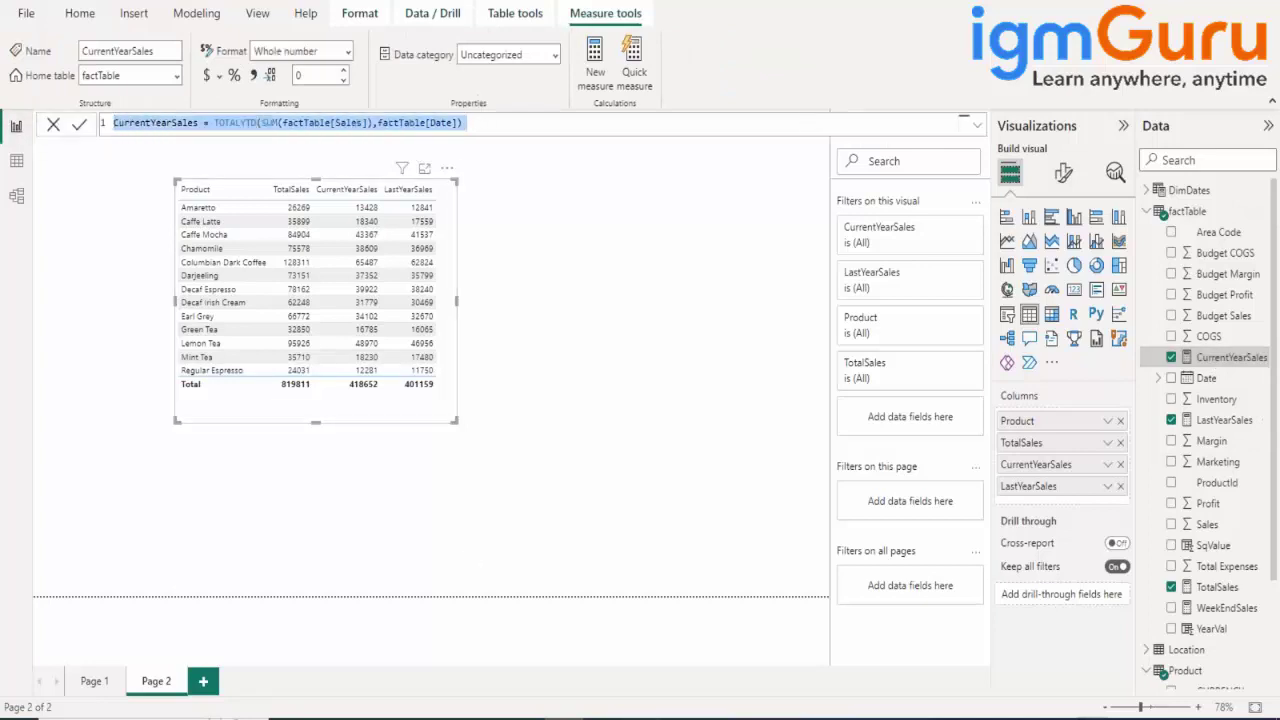
left_click(113, 122)
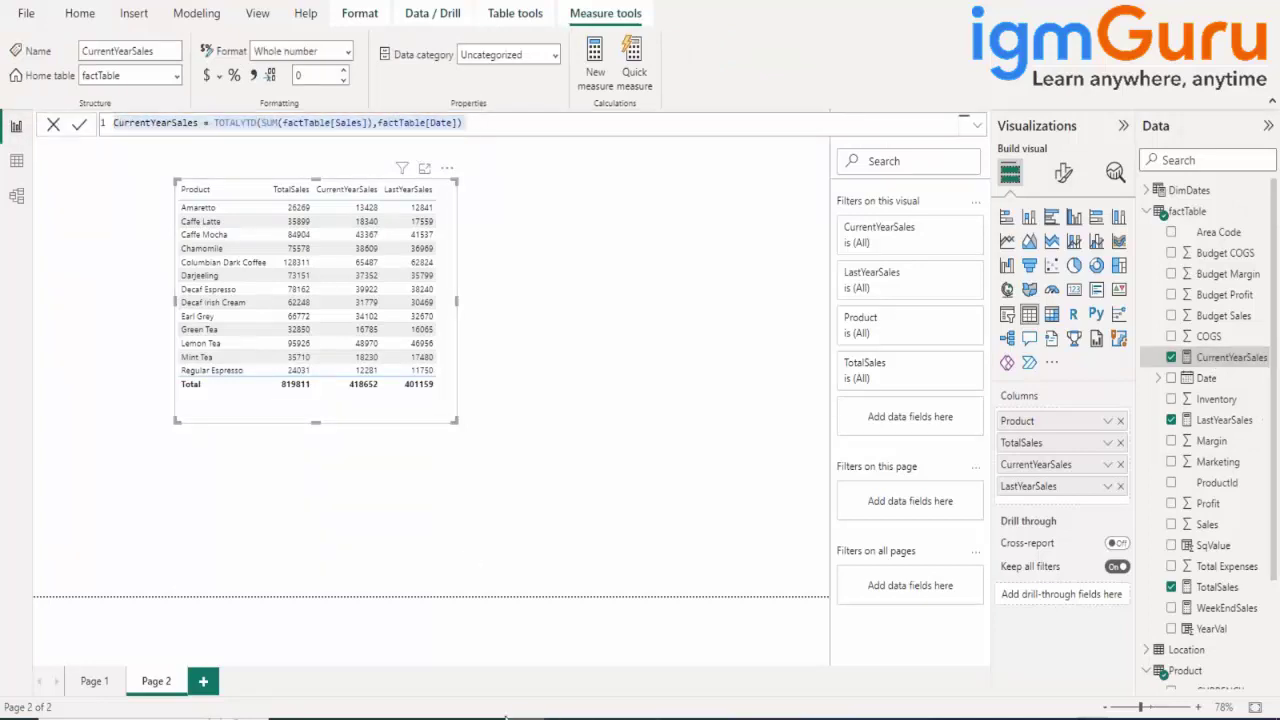